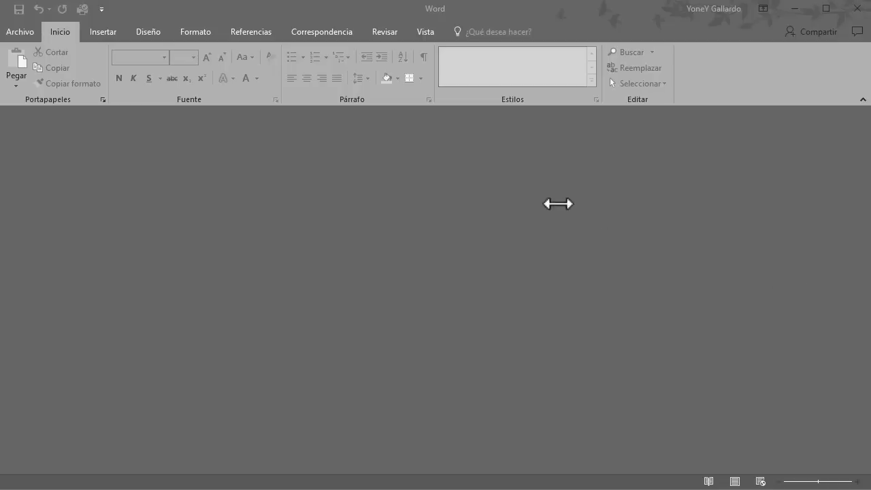
Create a new blank document
{"action": "left_click", "coordinate": [558, 9]}
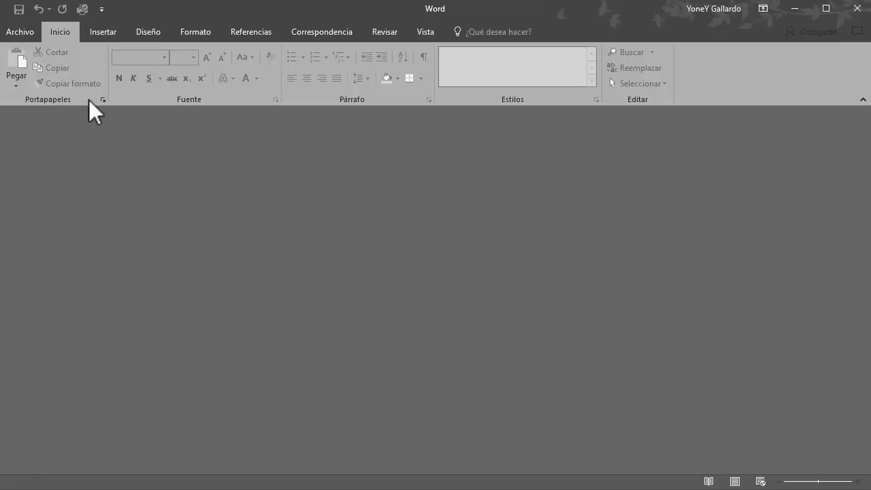
{"action": "left_click", "coordinate": [18, 36]}
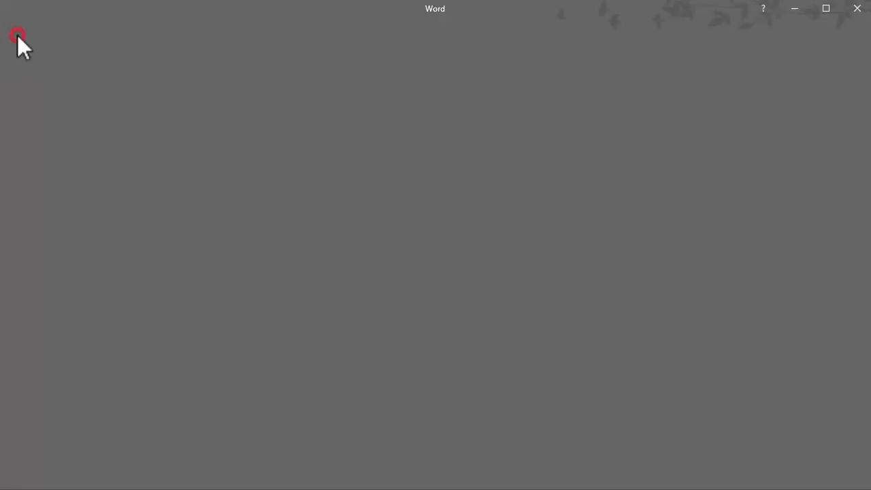
{"action": "left_click", "coordinate": [36, 91]}
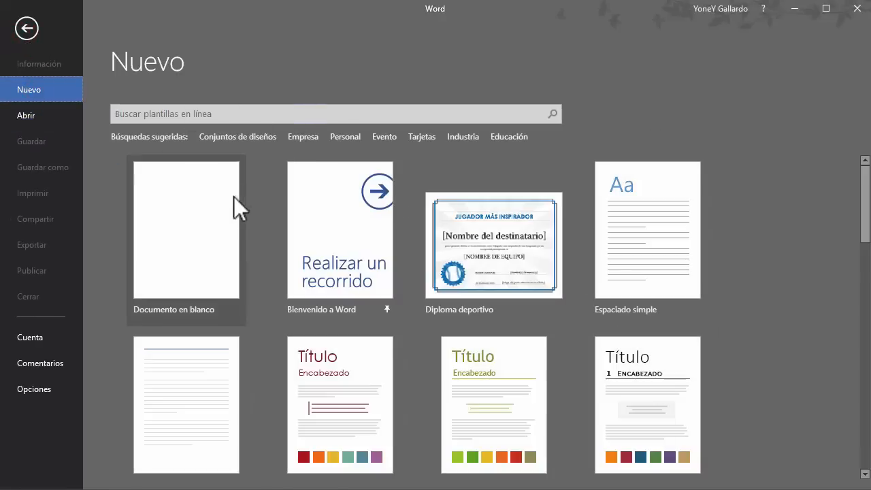
{"action": "left_click", "coordinate": [199, 211]}
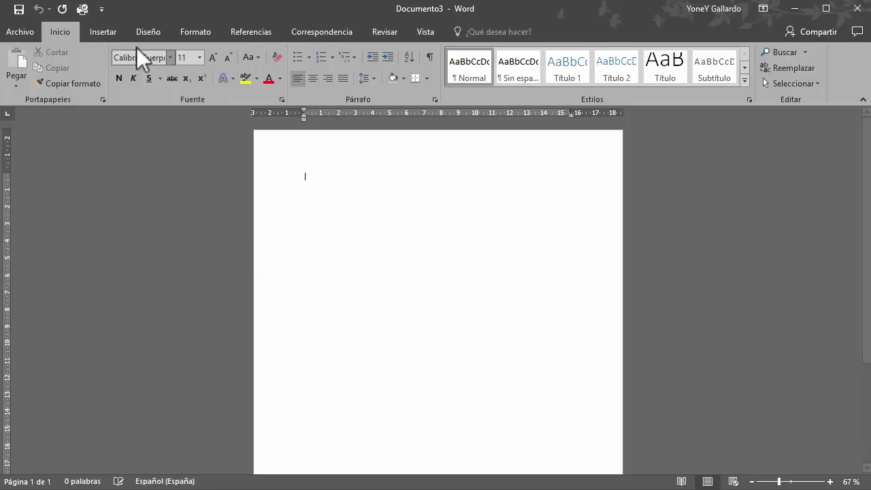
Open the page setup settings and choose Carta as the paper size
{"action": "left_click", "coordinate": [153, 32]}
{"action": "left_click", "coordinate": [196, 32]}
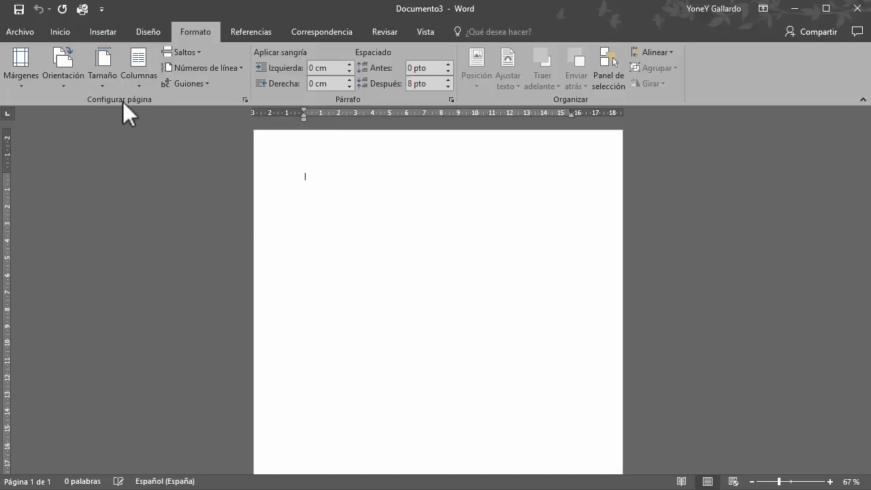
{"action": "left_click", "coordinate": [243, 99]}
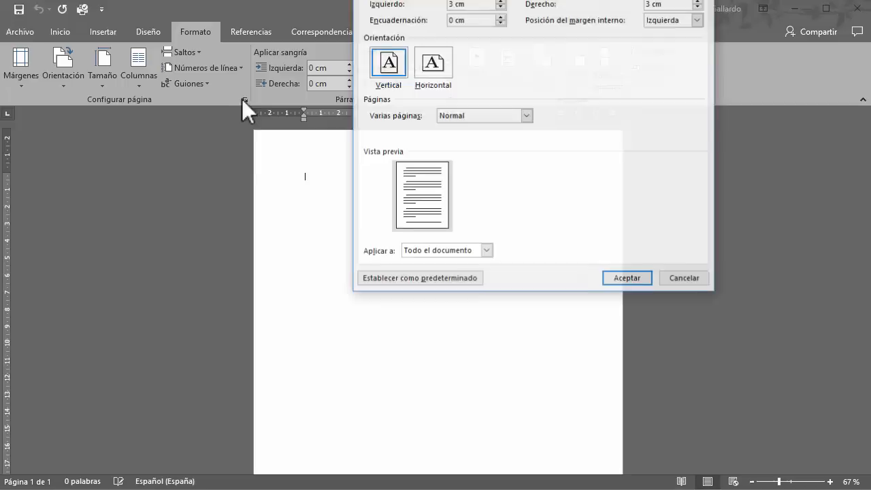
{"action": "left_click_drag", "start_coordinate": [419, 68], "coordinate": [469, 80]}
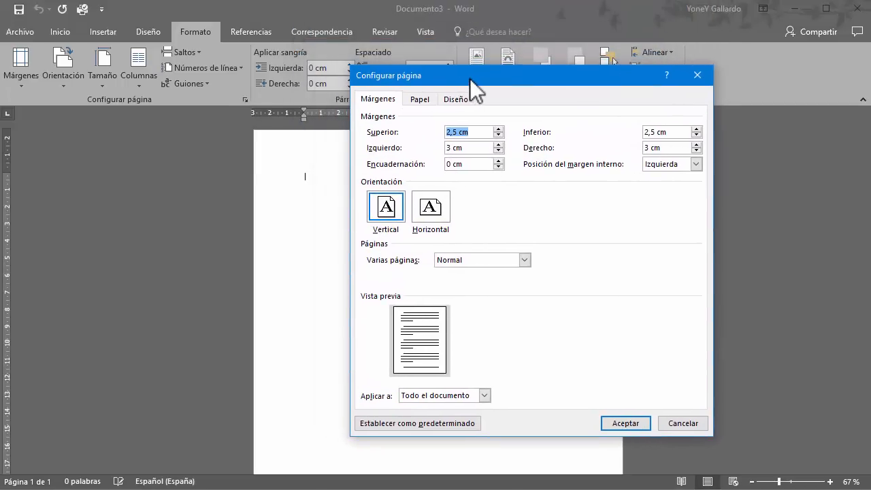
{"action": "left_click", "coordinate": [414, 100]}
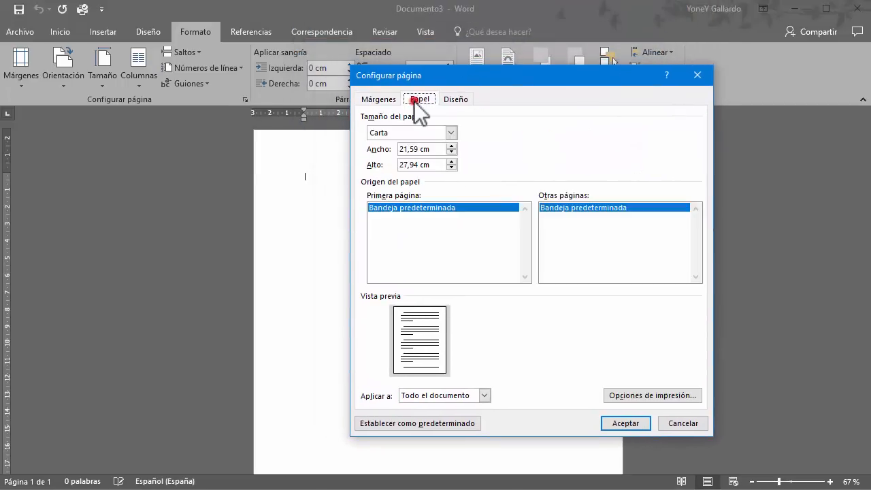
{"action": "left_click", "coordinate": [451, 133]}
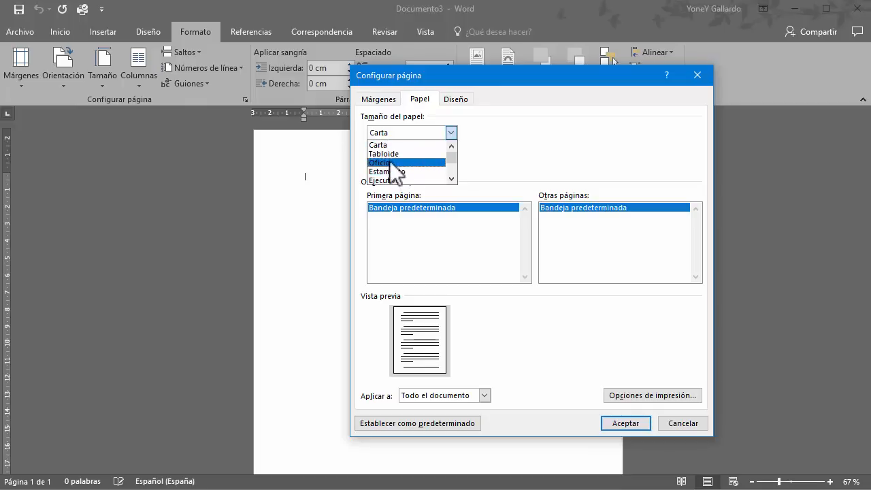
{"action": "left_click", "coordinate": [388, 145]}
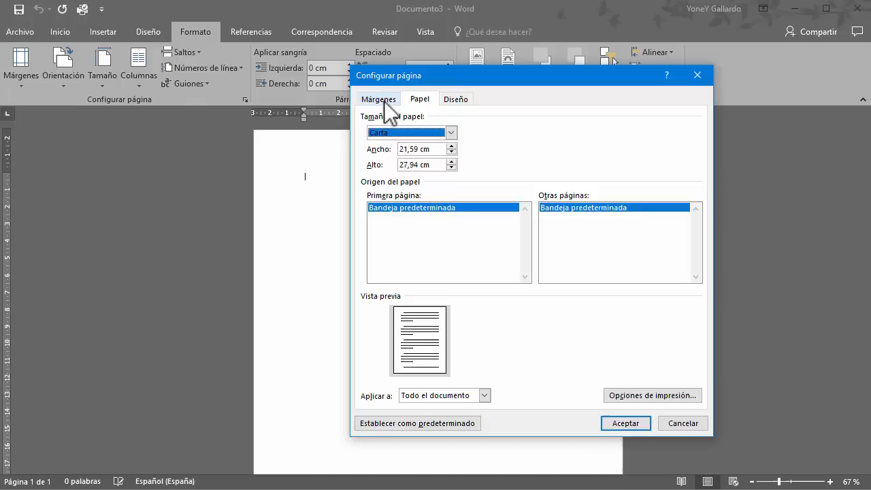
Set all four page margins to 2 cm with Horizontal orientation and apply the page setup
{"action": "left_click", "coordinate": [384, 100]}
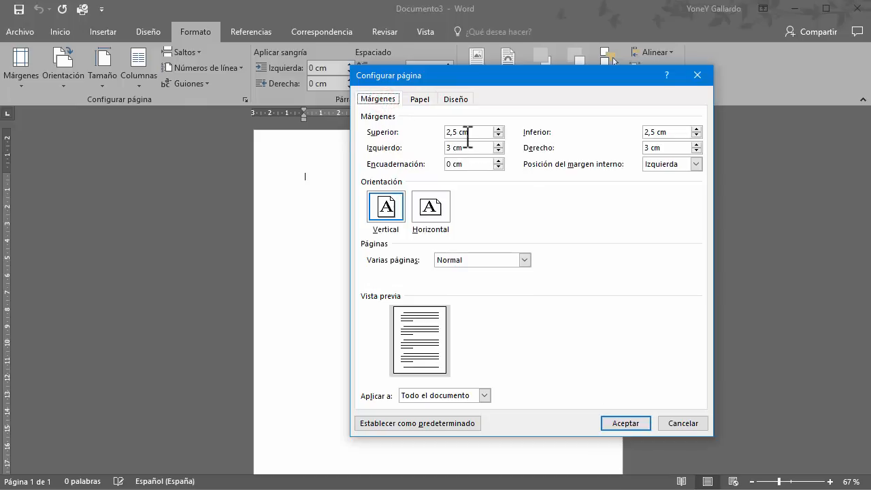
{"action": "left_click_drag", "start_coordinate": [477, 132], "coordinate": [419, 132]}
{"action": "type", "text": "2"}
{"action": "key", "text": "Tab"}
{"action": "type", "text": "2"}
{"action": "key", "text": "Tab"}
{"action": "type", "text": "2"}
{"action": "key", "text": "Tab"}
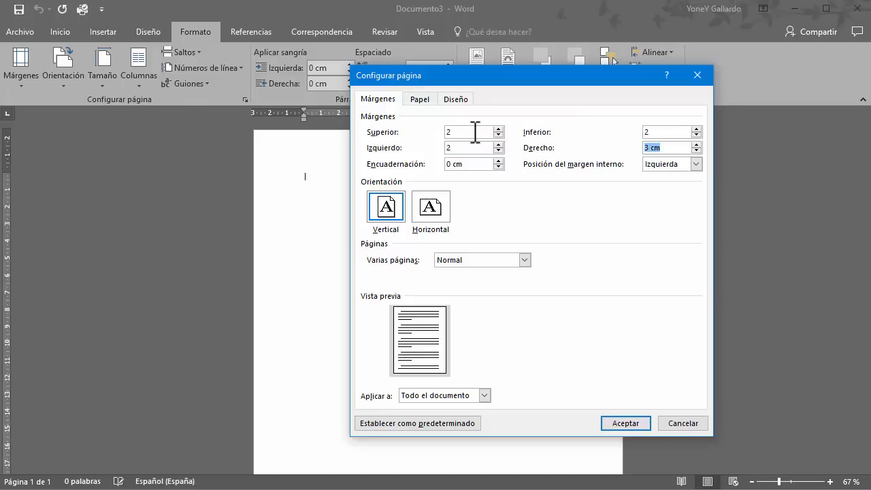
{"action": "type", "text": "2"}
{"action": "left_click", "coordinate": [431, 217]}
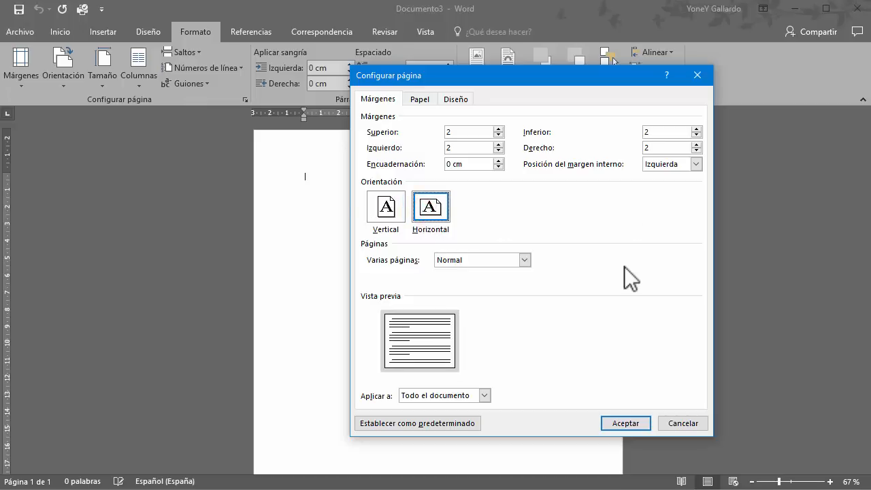
{"action": "left_click", "coordinate": [625, 423]}
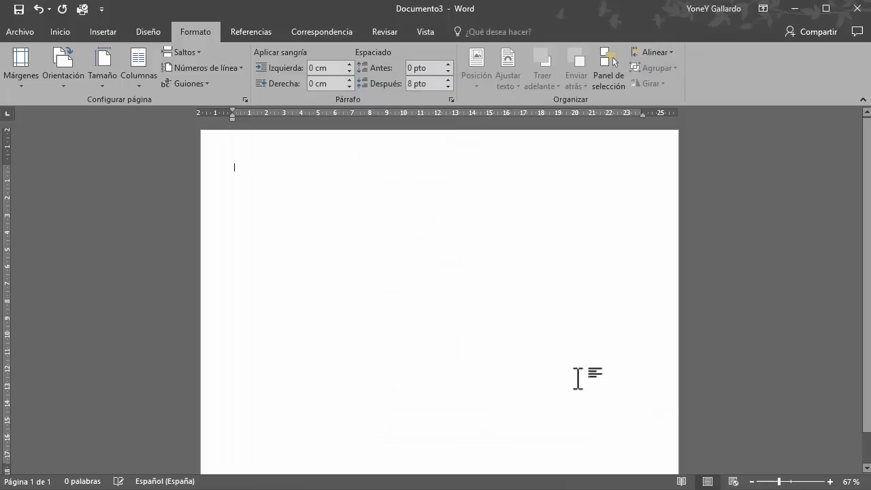
Hide the document ruler and show it again
{"action": "scroll", "coordinate": [576, 295], "scroll_direction": "down", "scroll_amount": 1}
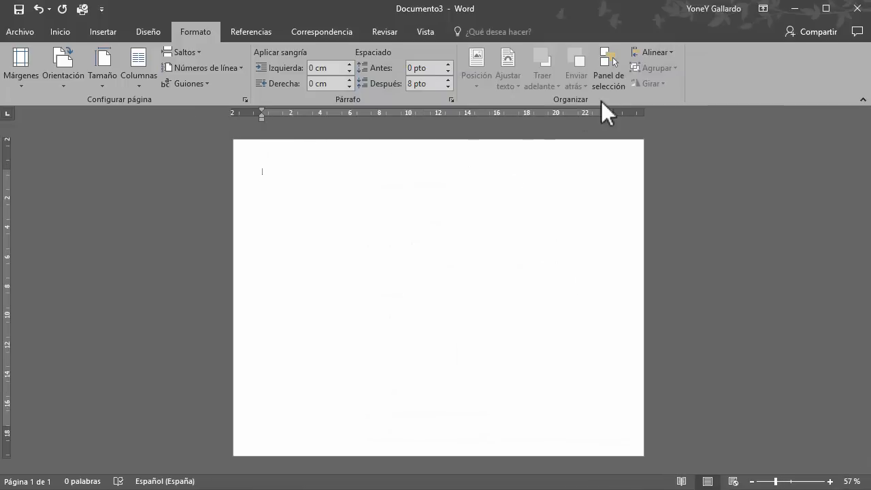
{"action": "left_click", "coordinate": [427, 30]}
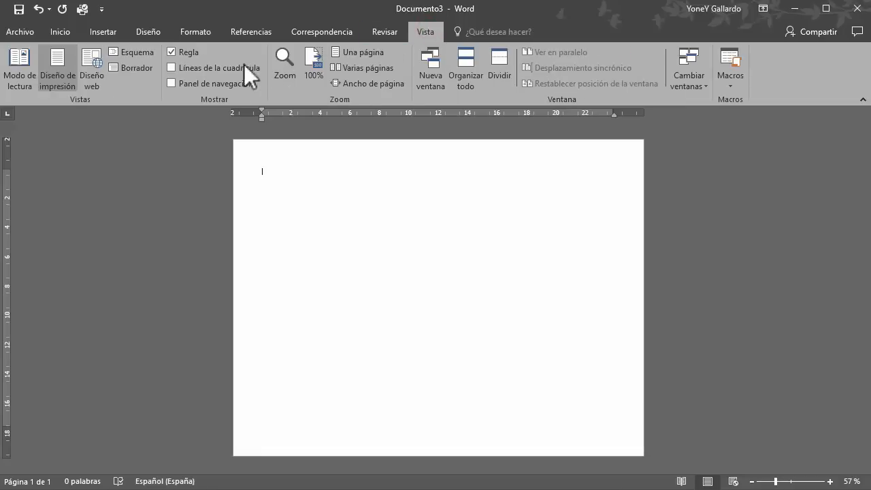
{"action": "left_click", "coordinate": [186, 51]}
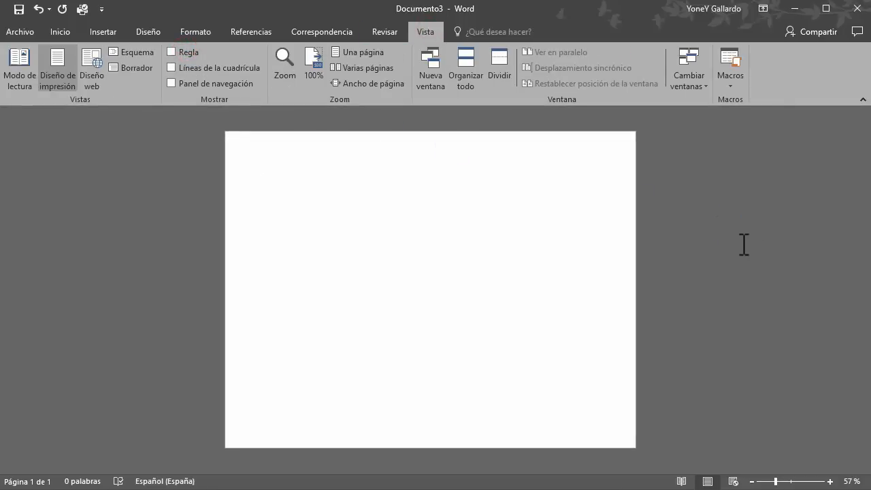
{"action": "left_click", "coordinate": [186, 52]}
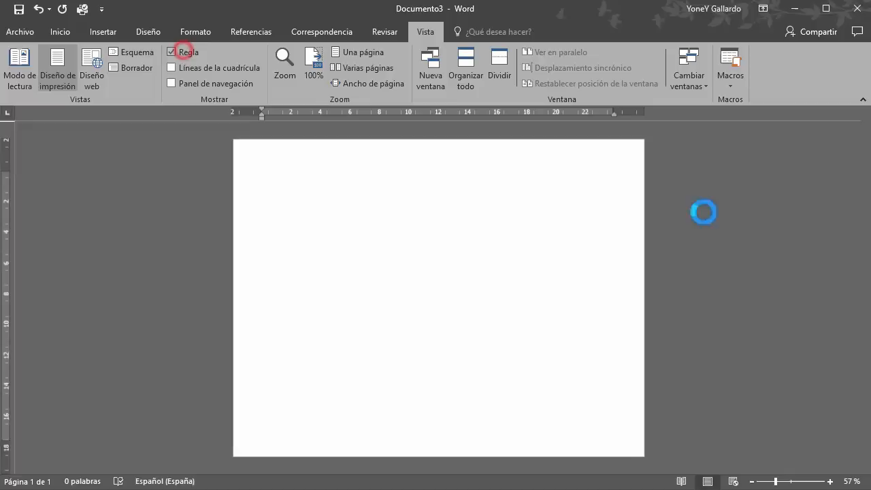
Collapse the ribbon, bring up the insert commands temporarily, and pin the ribbon open again
{"action": "left_click", "coordinate": [58, 32]}
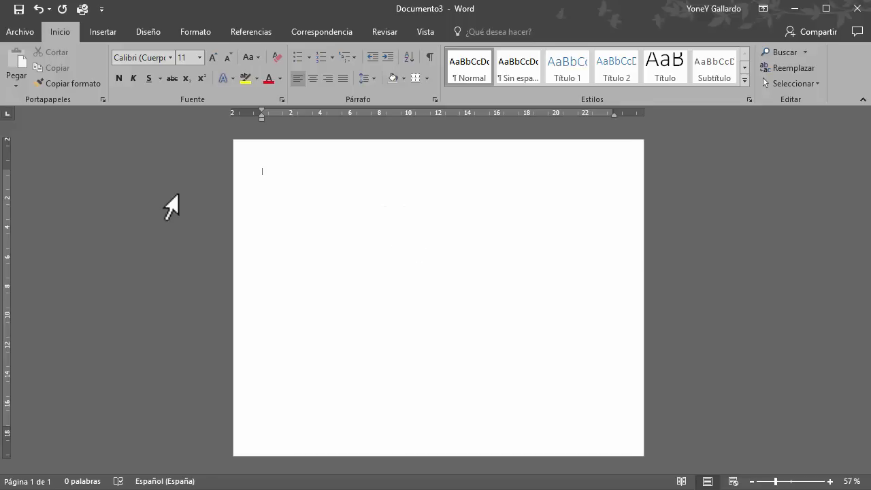
{"action": "left_click", "coordinate": [104, 32]}
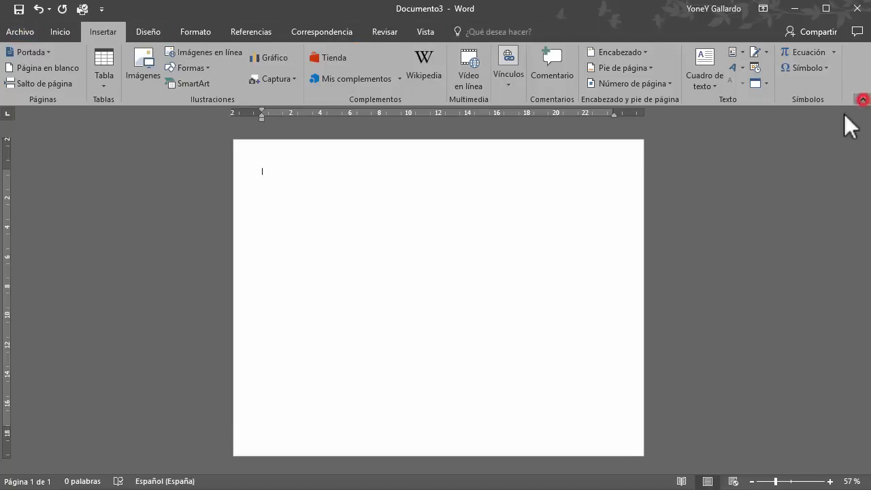
{"action": "left_click", "coordinate": [863, 100]}
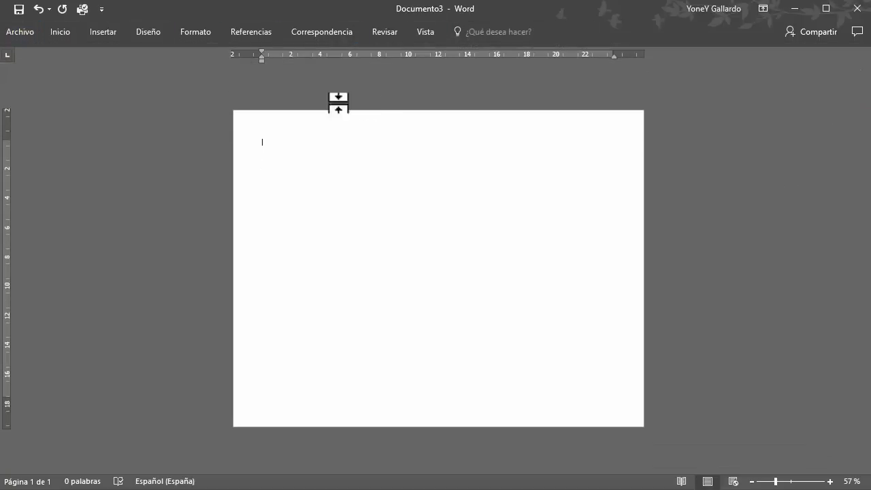
{"action": "left_click", "coordinate": [94, 34]}
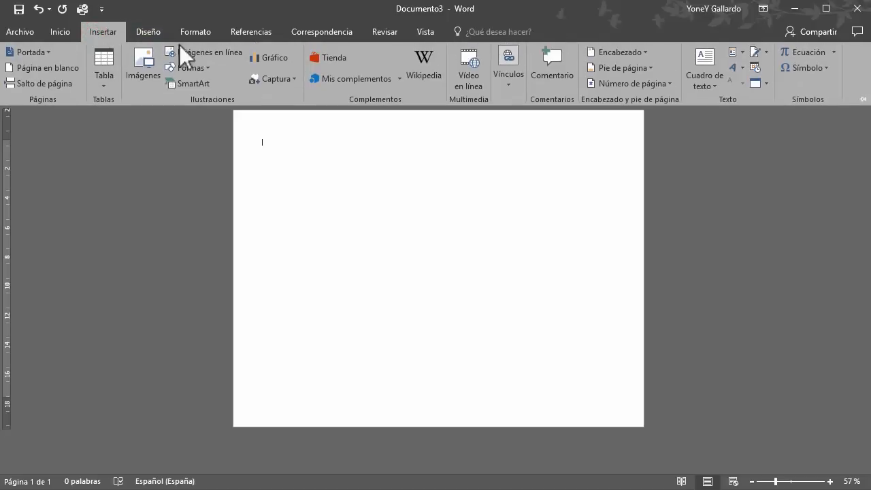
{"action": "left_click", "coordinate": [863, 101]}
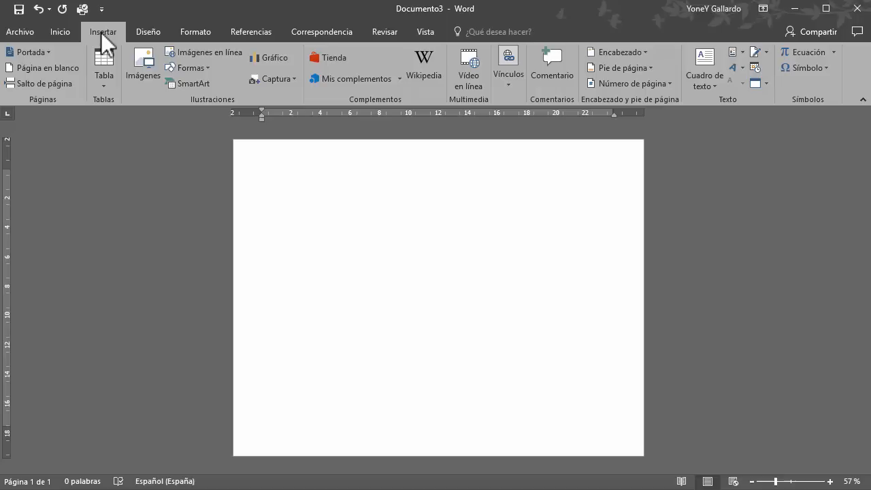
Draw a rectangle covering the whole page, about 27.94 cm wide and 21.57 cm high
{"action": "left_click", "coordinate": [202, 65]}
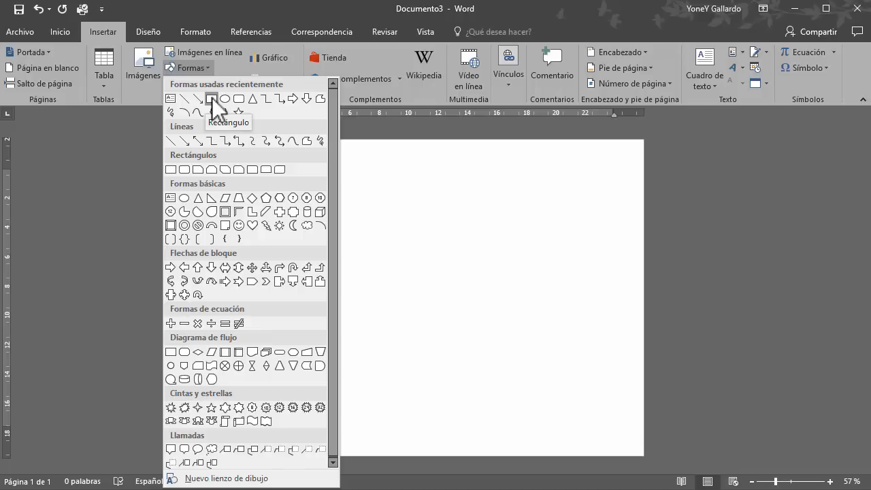
{"action": "left_click", "coordinate": [213, 100]}
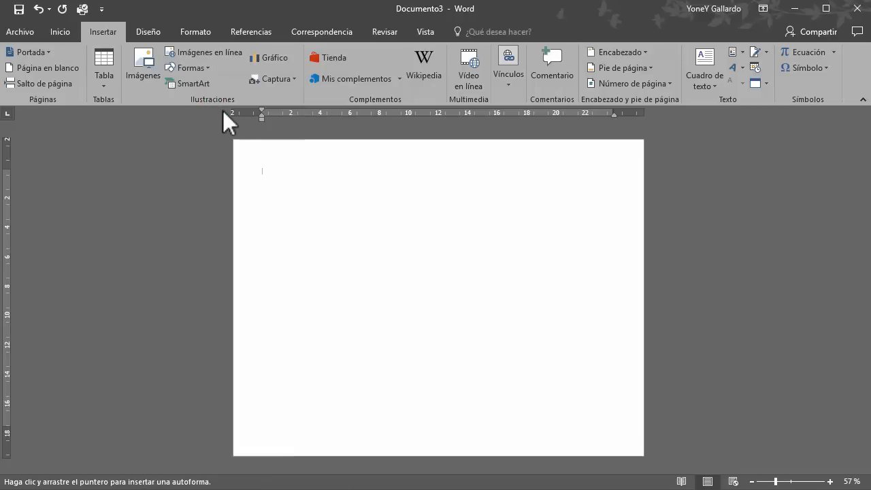
{"action": "left_click_drag", "start_coordinate": [235, 141], "coordinate": [644, 461]}
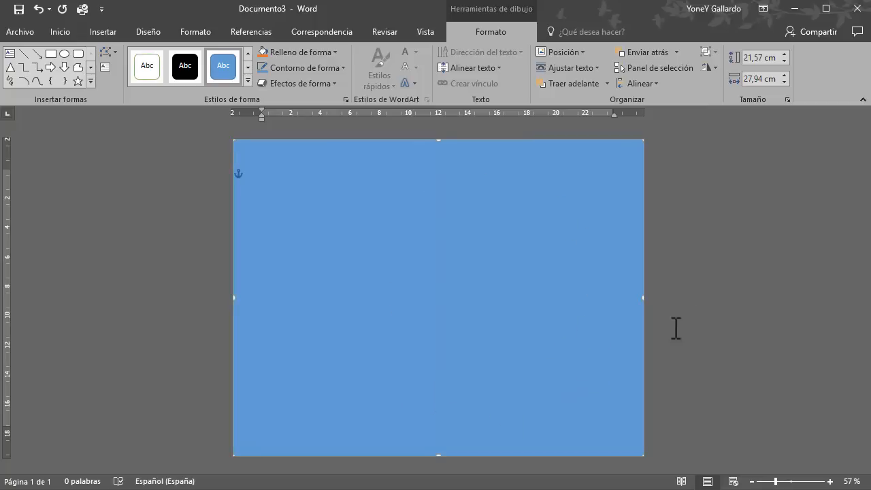
{"action": "left_click", "coordinate": [719, 300]}
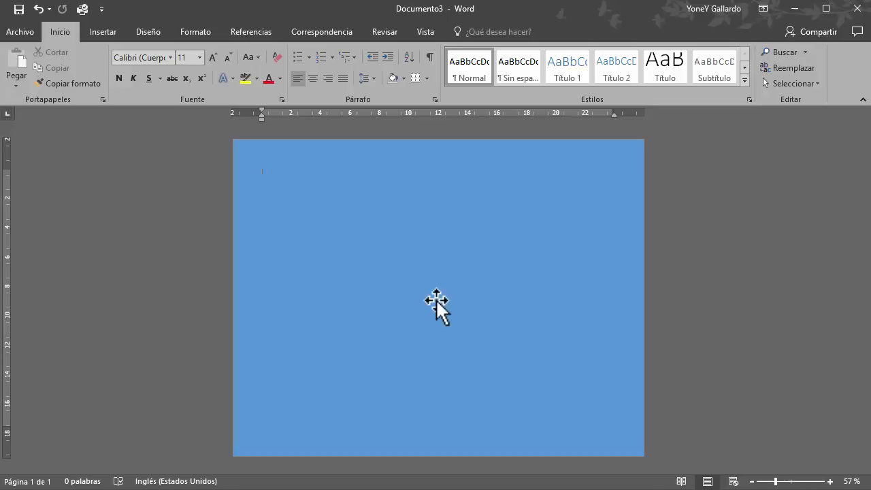
Remove the outline of the full-page rectangle by setting it to Sin contorno
{"action": "left_click", "coordinate": [416, 227]}
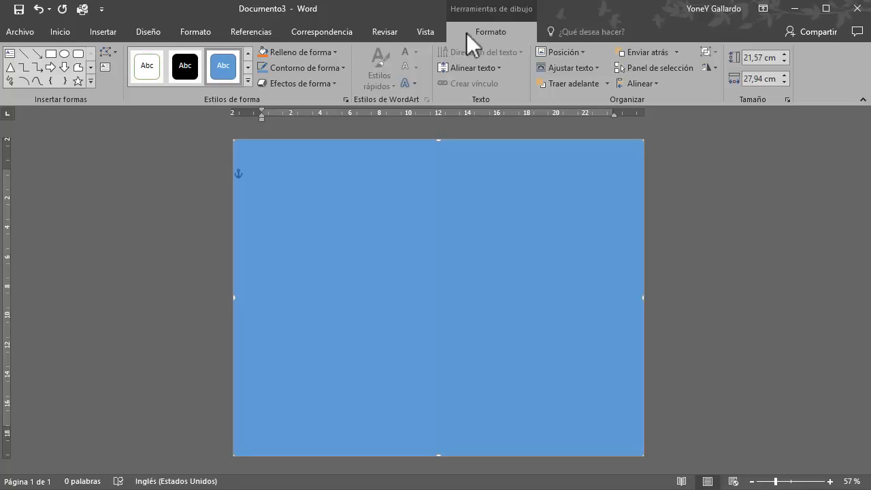
{"action": "left_click", "coordinate": [493, 11]}
{"action": "left_click", "coordinate": [336, 70]}
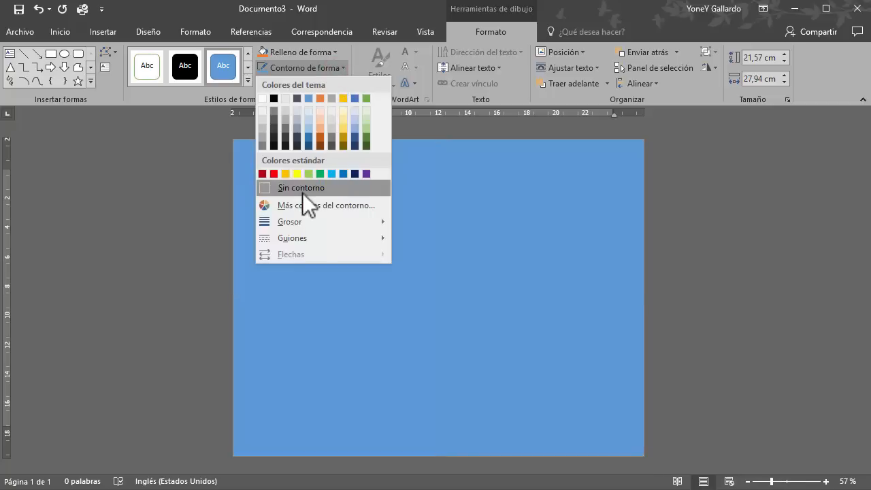
{"action": "left_click", "coordinate": [302, 193]}
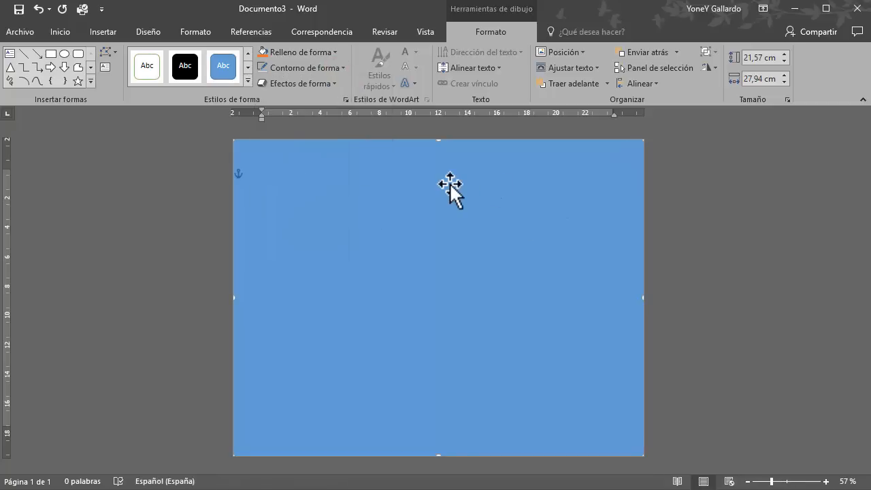
Open the detailed formatting settings of the full-page rectangle and show its fill and line options
{"action": "left_click", "coordinate": [334, 52]}
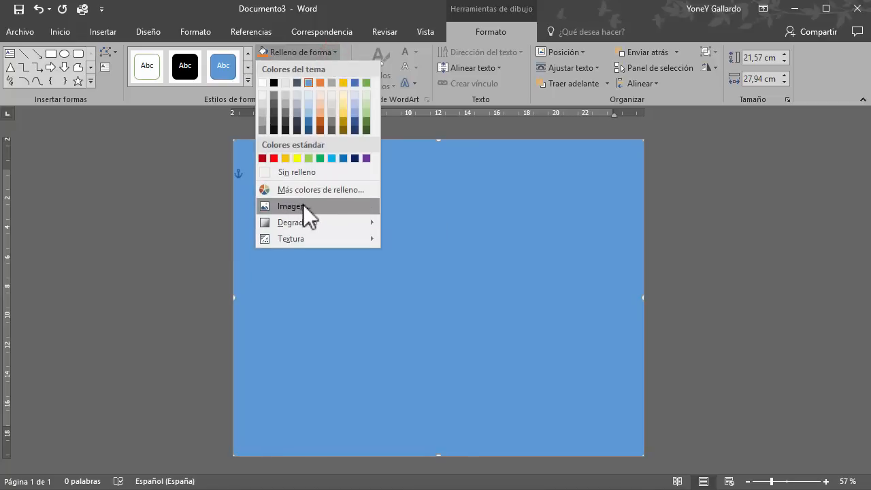
{"action": "left_click", "coordinate": [397, 14]}
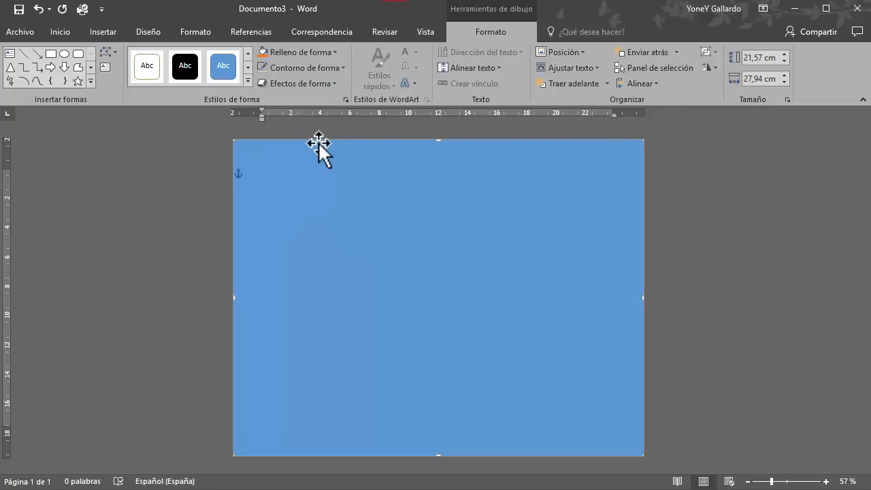
{"action": "left_click", "coordinate": [346, 99]}
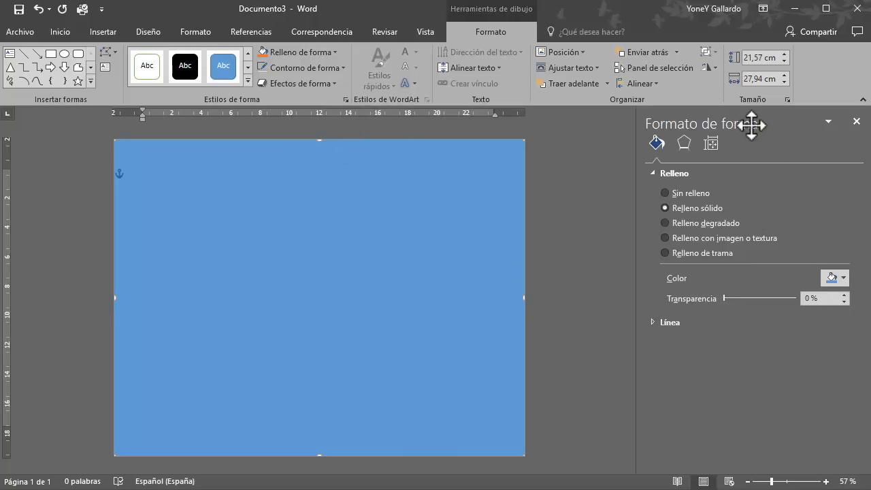
{"action": "left_click", "coordinate": [653, 320]}
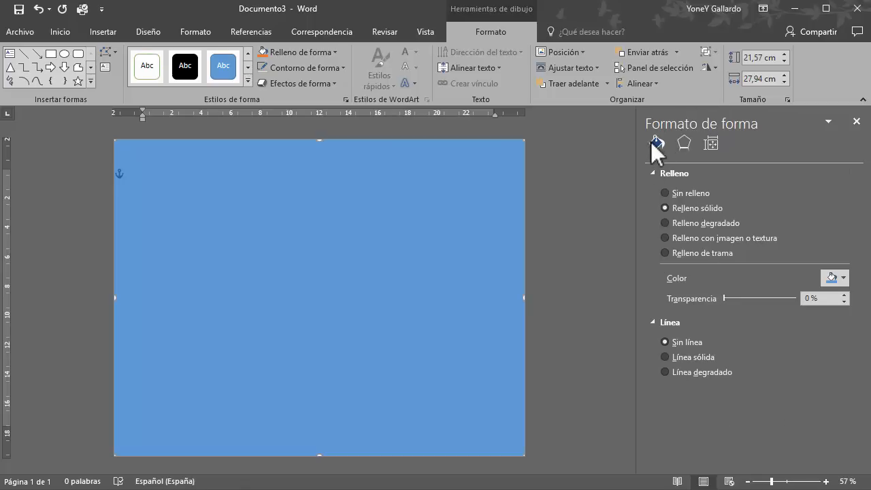
Look through the rectangle's text box, alternative text, shadow, reflection and glow settings
{"action": "left_click", "coordinate": [684, 144]}
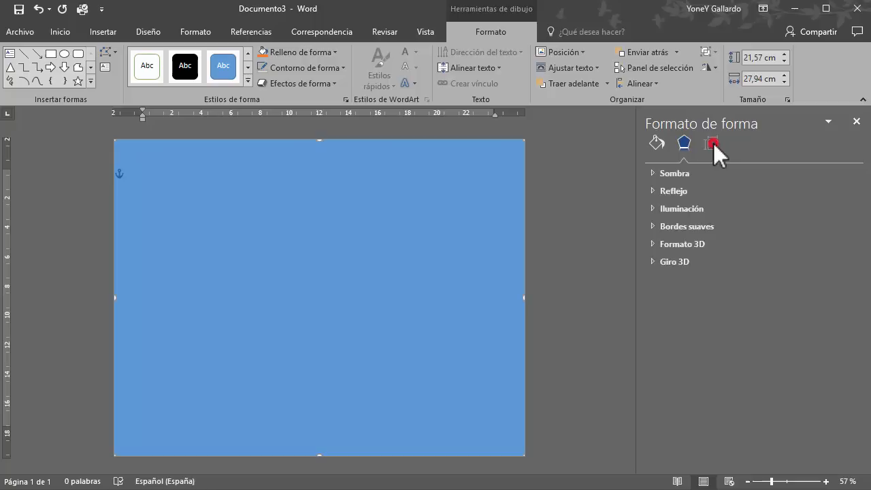
{"action": "left_click", "coordinate": [711, 143]}
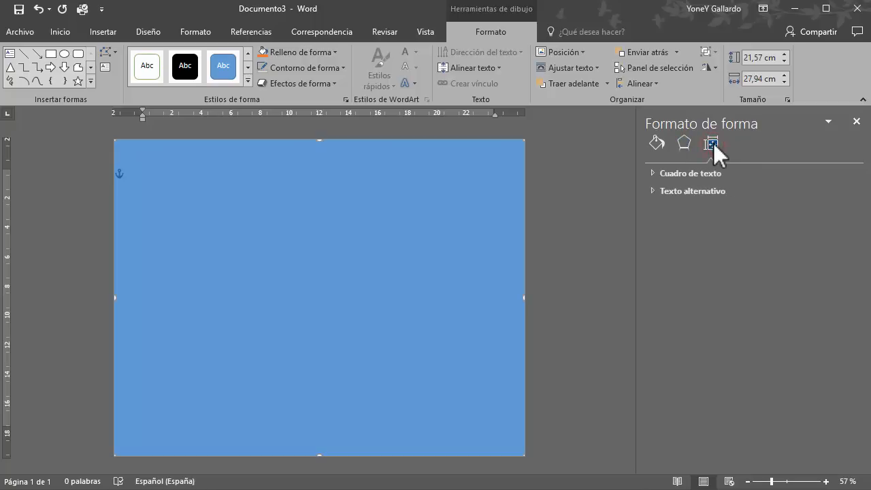
{"action": "left_click", "coordinate": [652, 172]}
{"action": "left_click", "coordinate": [650, 359]}
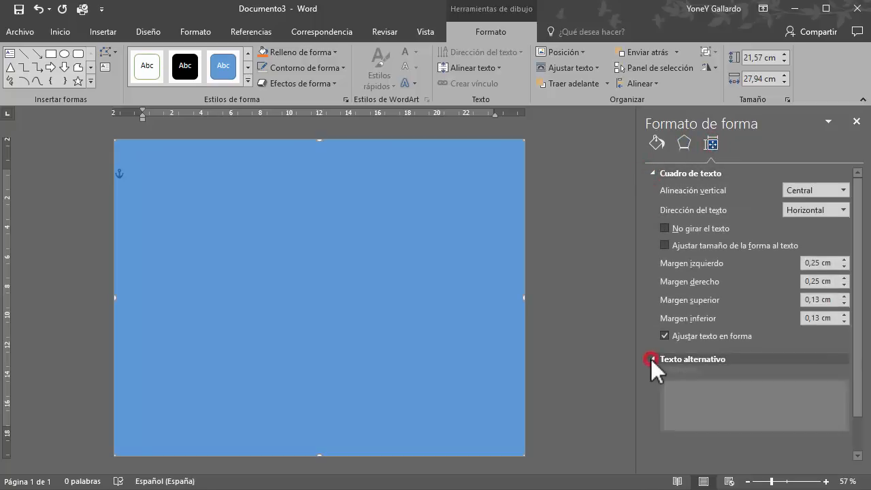
{"action": "left_click", "coordinate": [686, 144]}
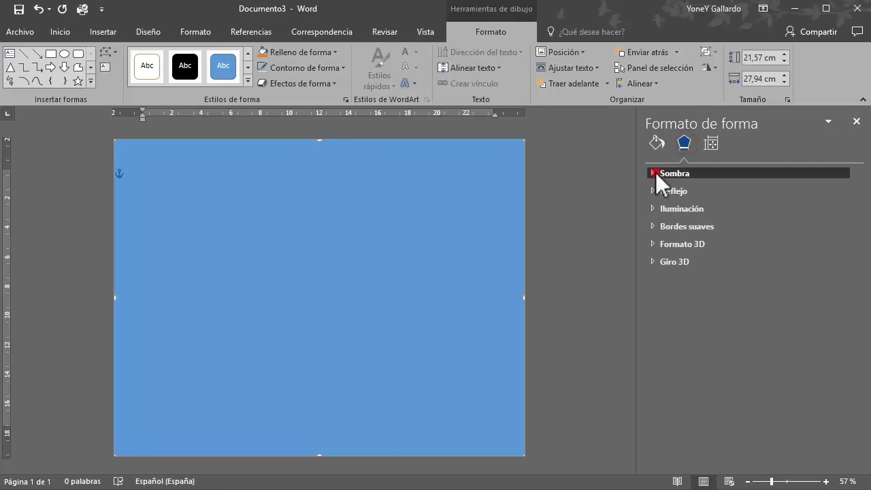
{"action": "left_click", "coordinate": [656, 172]}
{"action": "left_click", "coordinate": [653, 333]}
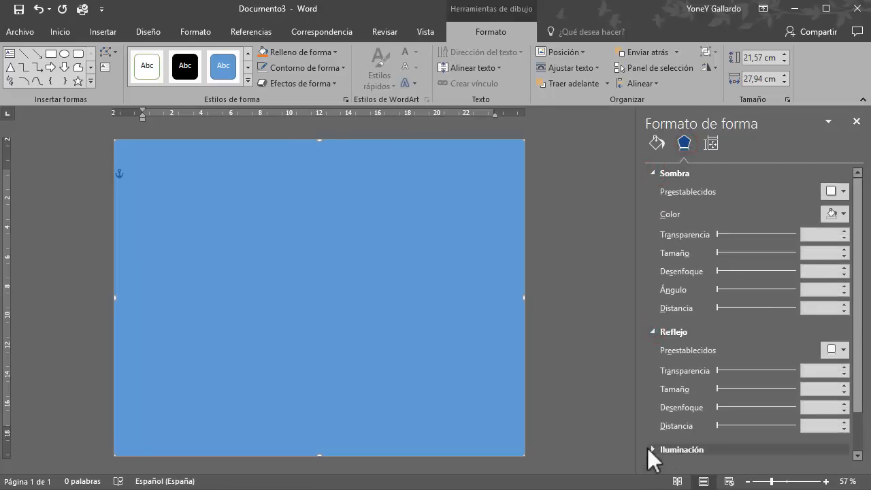
{"action": "left_click", "coordinate": [650, 449]}
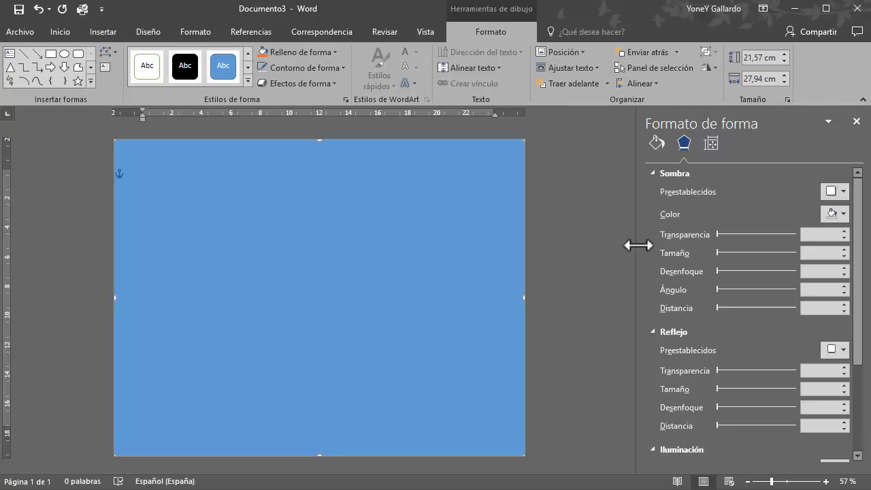
{"action": "left_click", "coordinate": [653, 173]}
{"action": "left_click", "coordinate": [653, 191]}
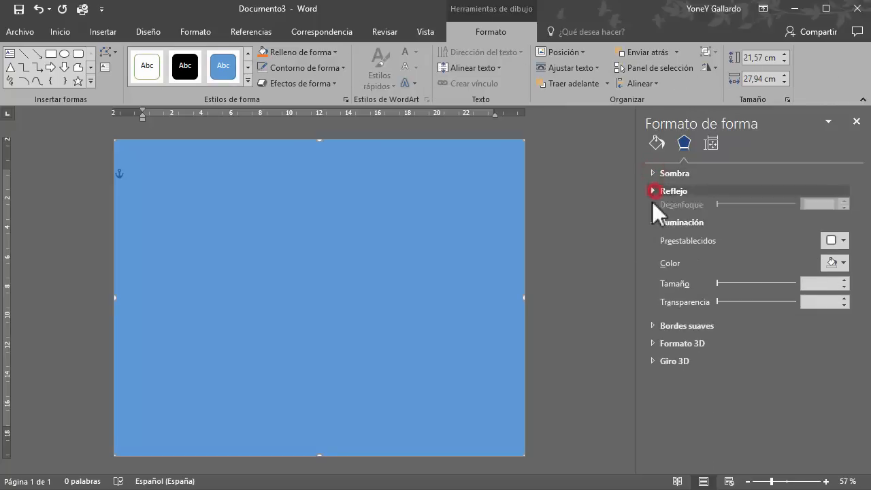
{"action": "left_click", "coordinate": [652, 208]}
Fill the full-page rectangle with the picture file reciclaje-0.png using Relleno con imagen o textura
{"action": "left_click", "coordinate": [657, 143]}
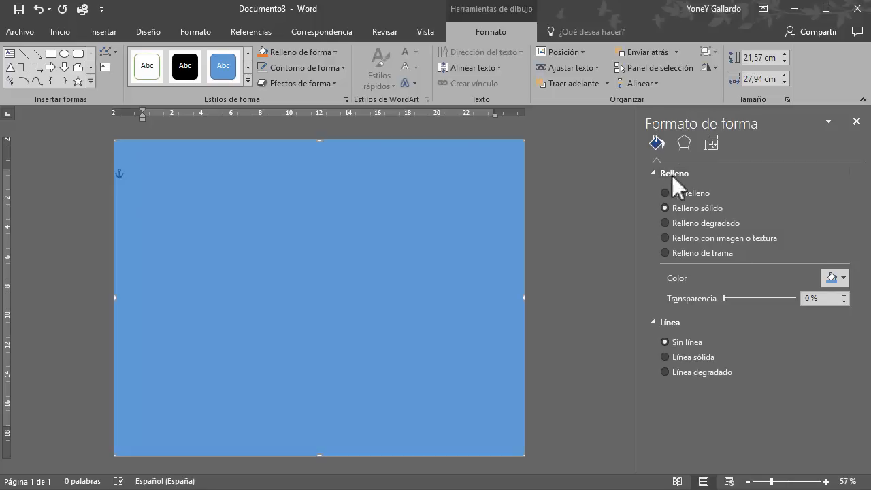
{"action": "left_click", "coordinate": [654, 321]}
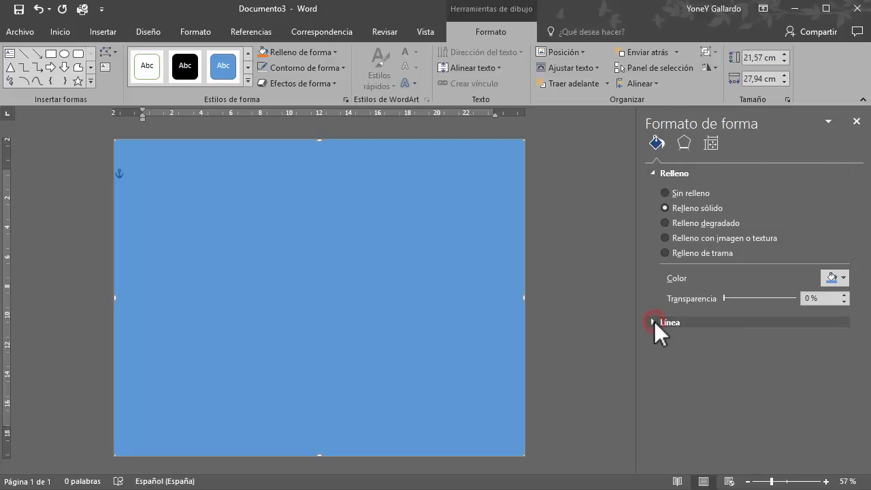
{"action": "left_click", "coordinate": [665, 237]}
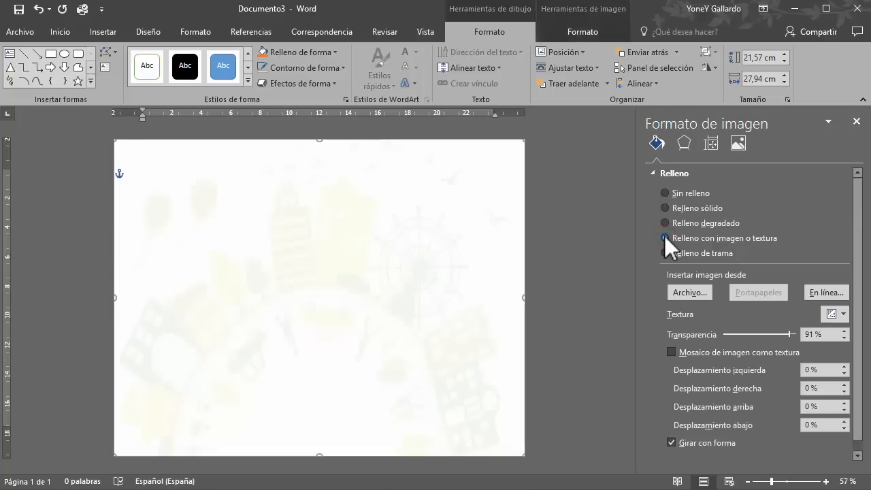
{"action": "left_click", "coordinate": [696, 291]}
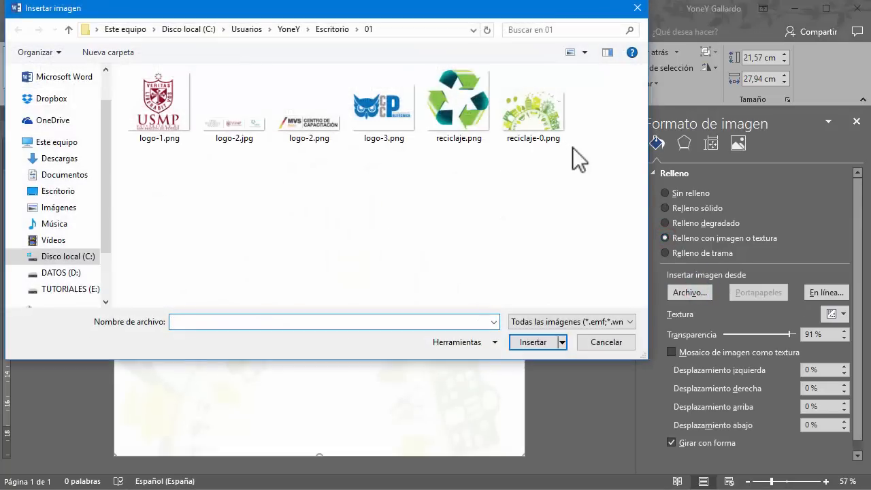
{"action": "left_click", "coordinate": [548, 121]}
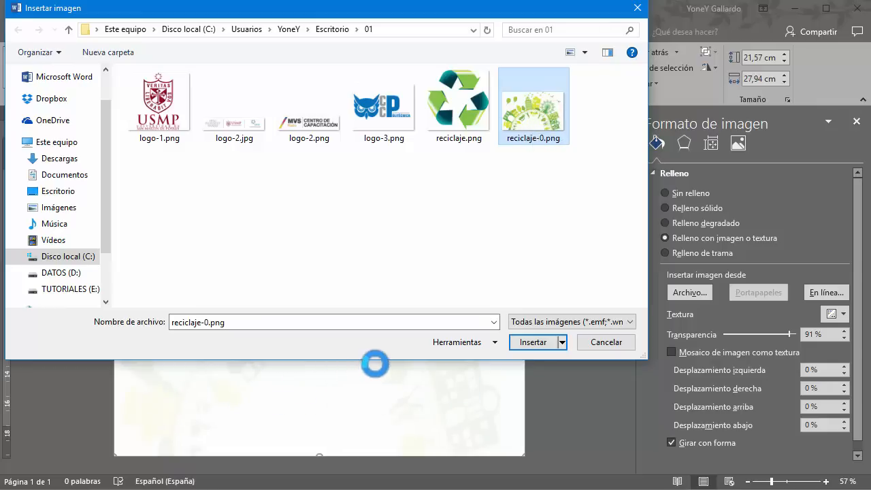
{"action": "left_click_drag", "start_coordinate": [397, 13], "coordinate": [401, 41]}
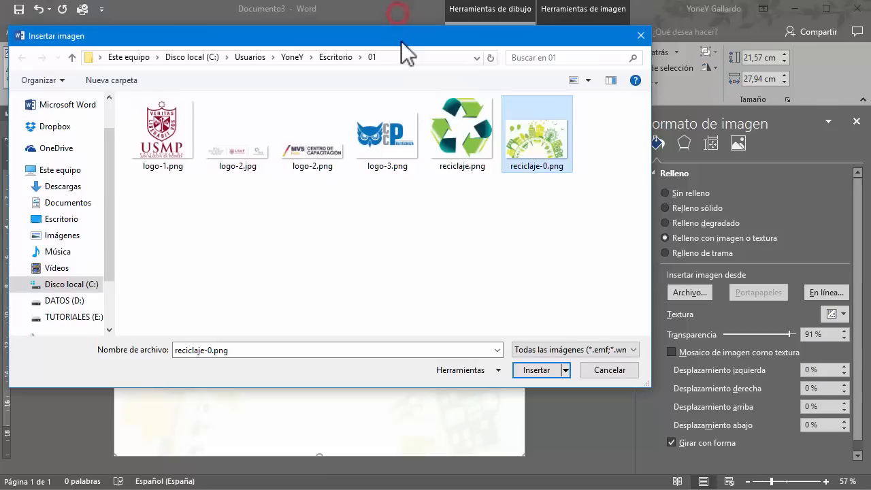
{"action": "left_click", "coordinate": [534, 369]}
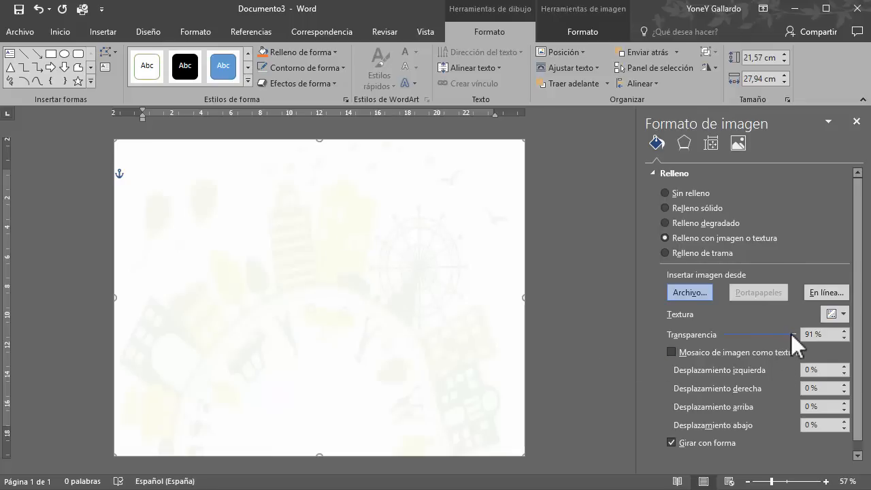
Set the transparency of the rectangle's picture fill to 85% and close the formatting settings
{"action": "left_click_drag", "start_coordinate": [791, 334], "coordinate": [719, 333]}
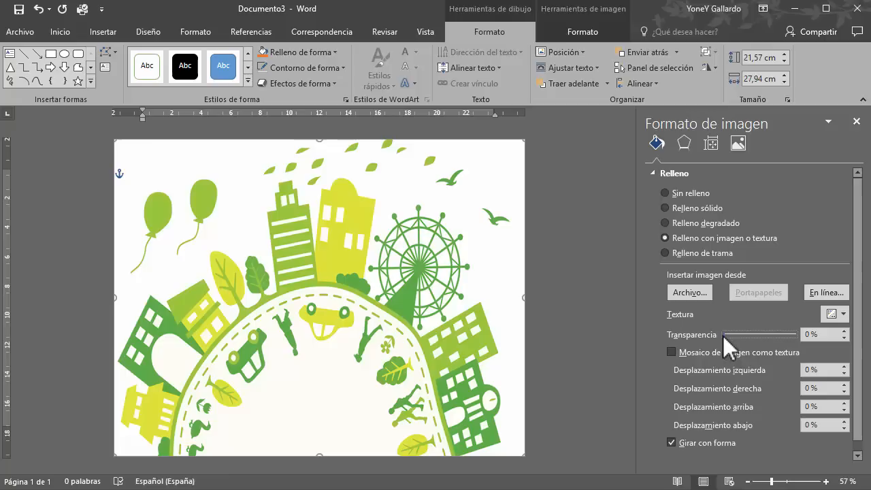
{"action": "left_click_drag", "start_coordinate": [724, 335], "coordinate": [786, 340]}
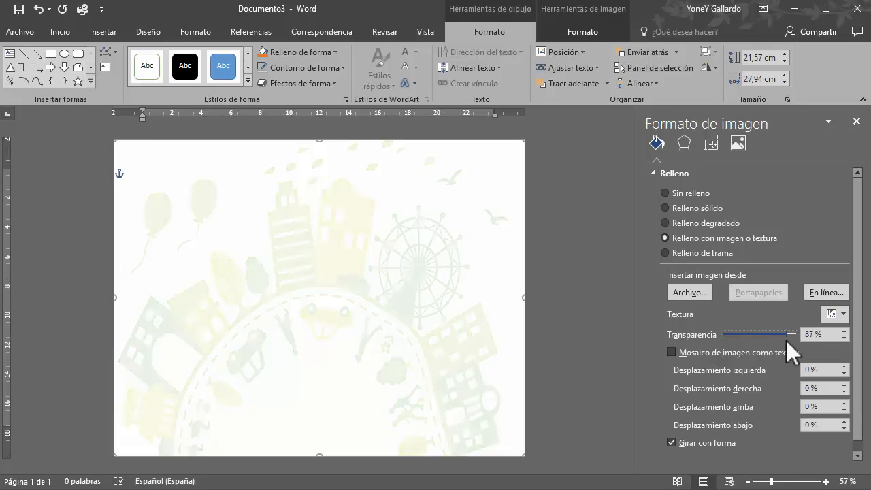
{"action": "left_click_drag", "start_coordinate": [787, 341], "coordinate": [784, 340]}
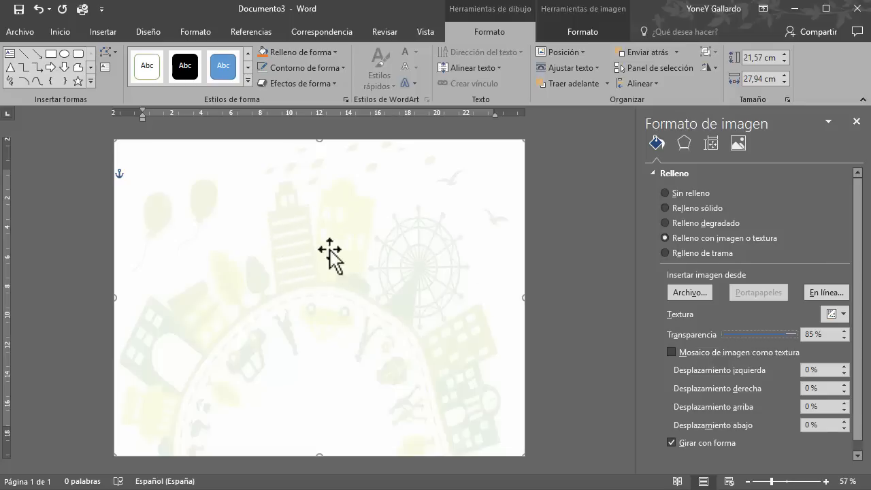
{"action": "left_click", "coordinate": [588, 325]}
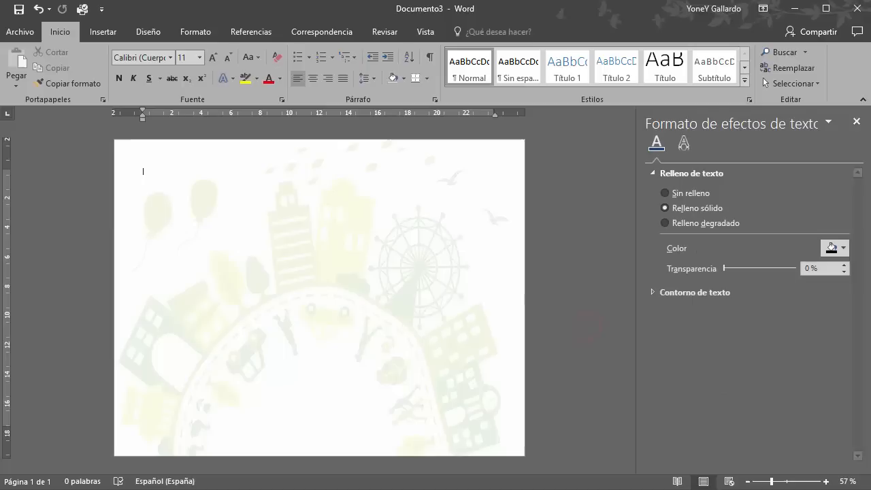
{"action": "left_click", "coordinate": [857, 121]}
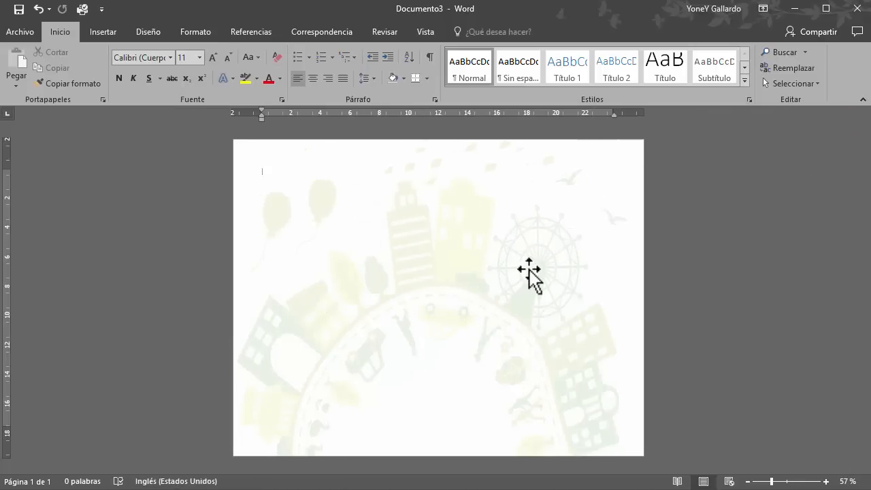
Send the full-page picture rectangle to the back with Enviar al fondo and deselect it
{"action": "left_click", "coordinate": [627, 160]}
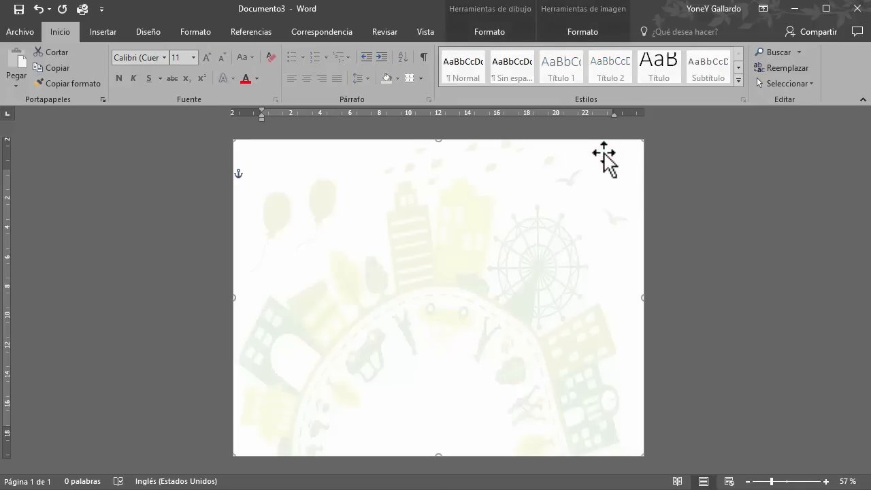
{"action": "left_click", "coordinate": [476, 10]}
{"action": "left_click", "coordinate": [579, 11]}
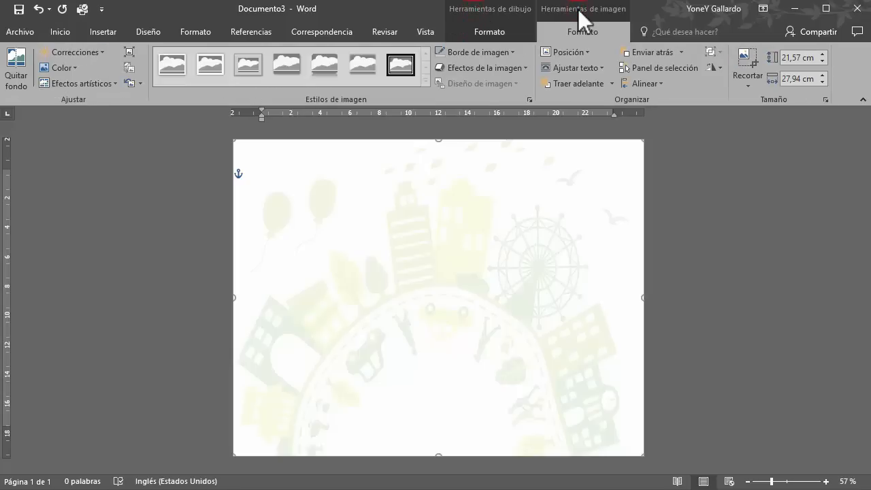
{"action": "left_click", "coordinate": [490, 10]}
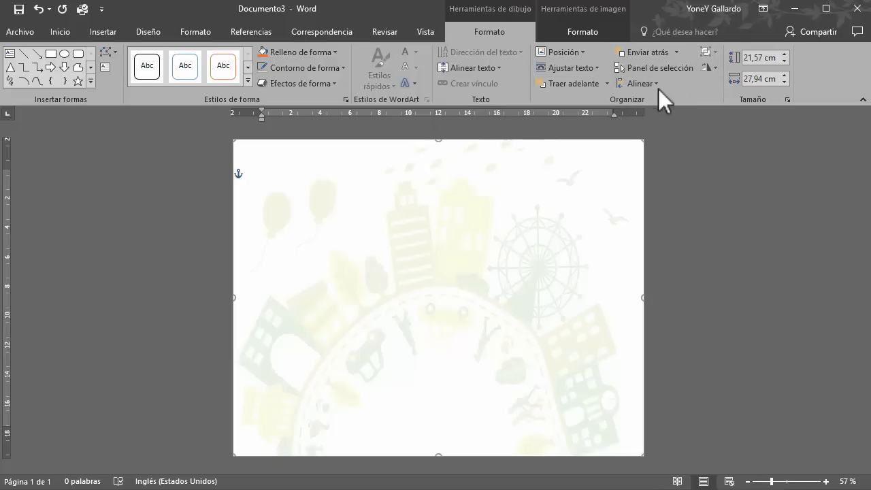
{"action": "left_click", "coordinate": [678, 53]}
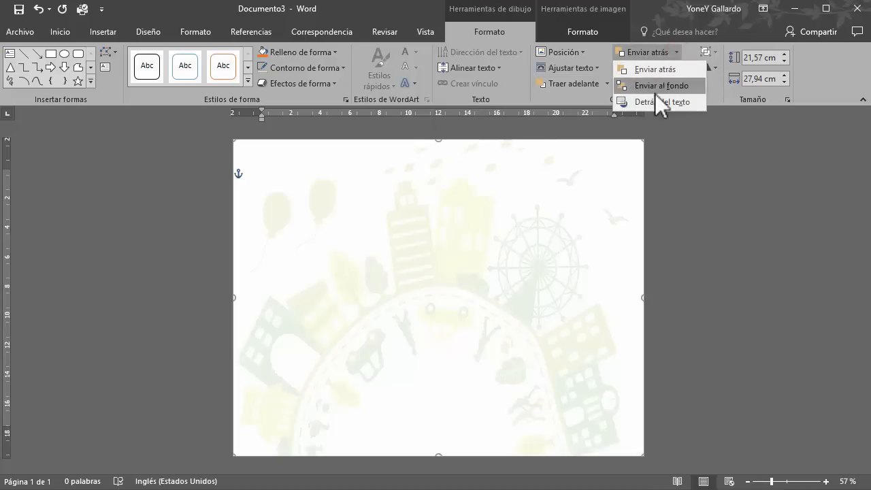
{"action": "left_click", "coordinate": [669, 85]}
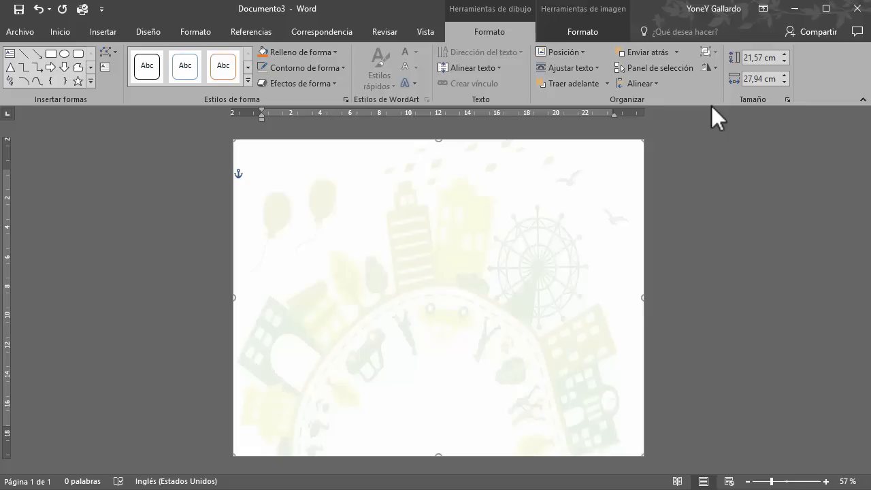
{"action": "left_click", "coordinate": [725, 233]}
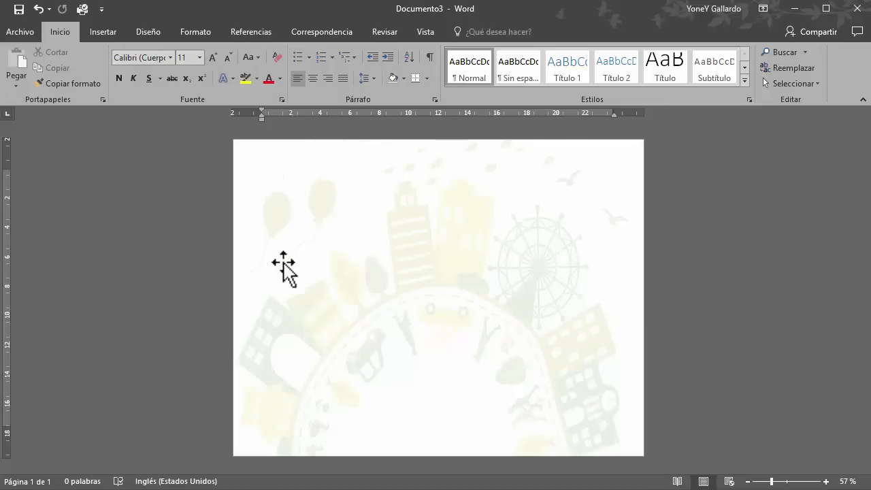
Draw a wave shape across the full page width, about 27.89 cm wide and 13.85 cm high, and move it about 3 cm down
{"action": "left_click", "coordinate": [102, 31]}
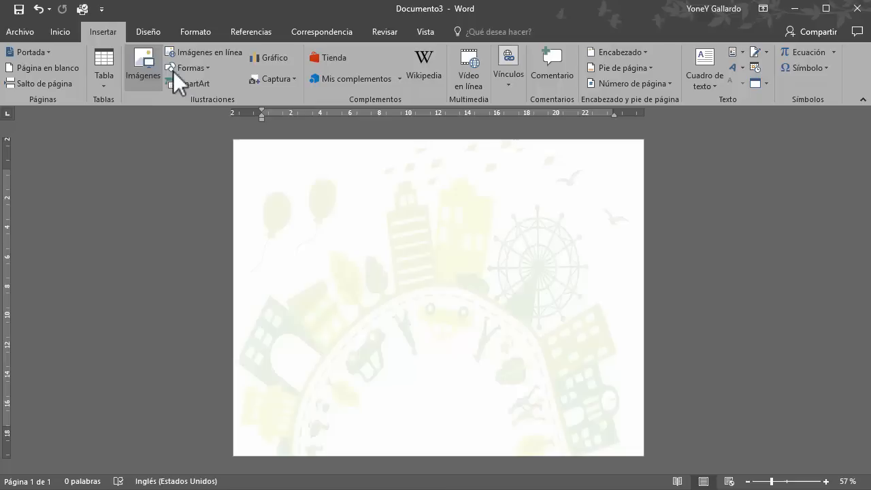
{"action": "left_click", "coordinate": [192, 69]}
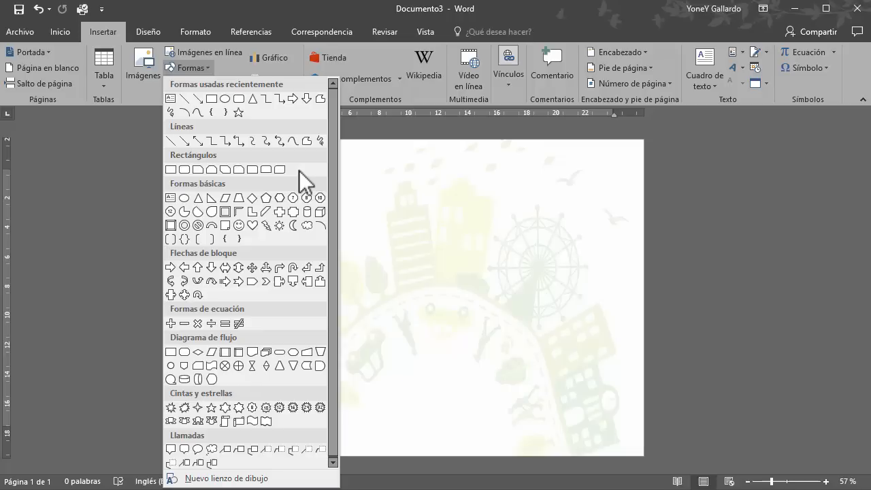
{"action": "left_click", "coordinate": [251, 419]}
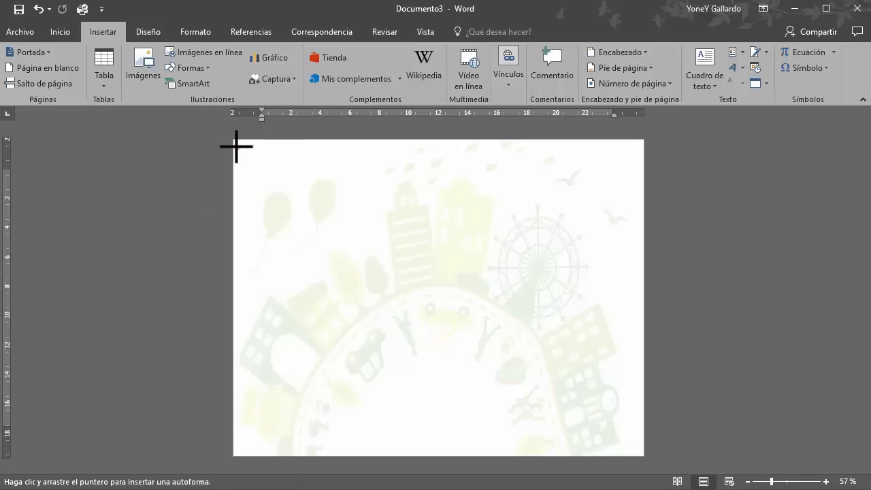
{"action": "left_click_drag", "start_coordinate": [236, 145], "coordinate": [644, 352]}
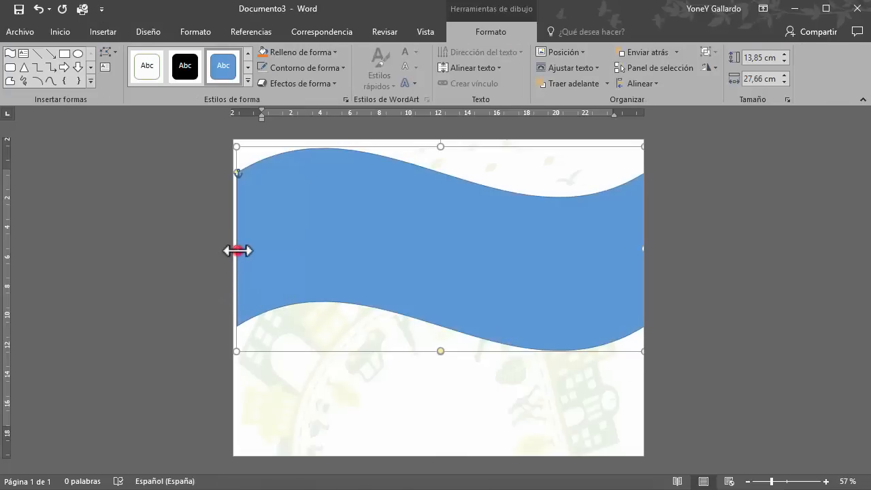
{"action": "left_click_drag", "start_coordinate": [237, 251], "coordinate": [233, 252]}
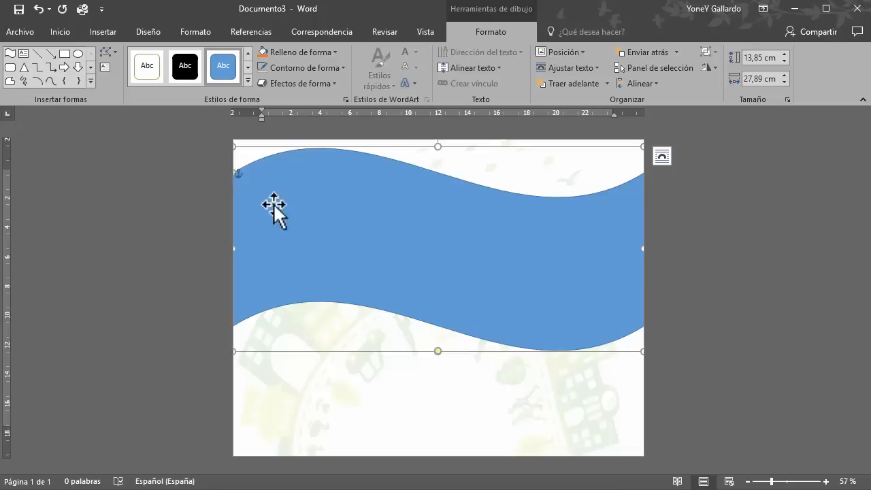
{"action": "left_click_drag", "start_coordinate": [432, 185], "coordinate": [432, 227]}
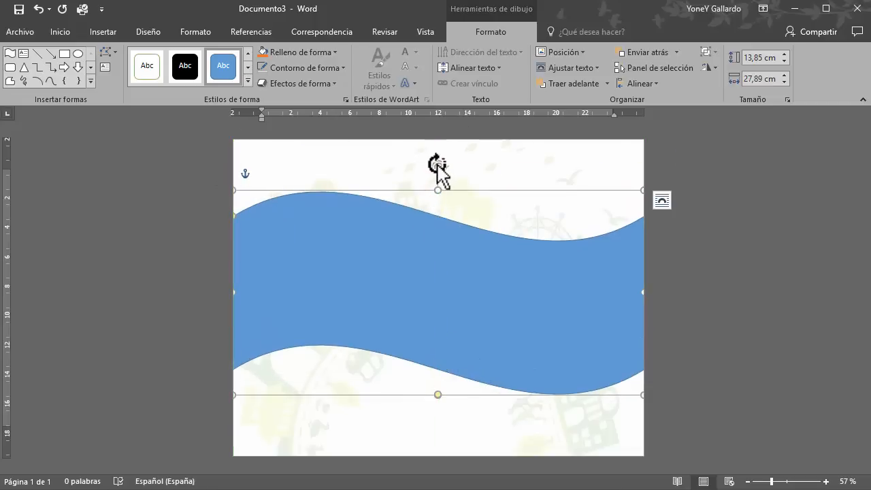
Rotate the blue wave shape 90° counterclockwise so that it runs vertically across the page
{"action": "mouse_move", "coordinate": [436, 165]}
{"action": "left_mouse_down"}
{"action": "mouse_move", "coordinate": [388, 161]}
{"action": "mouse_move", "coordinate": [440, 169]}
{"action": "left_mouse_up"}
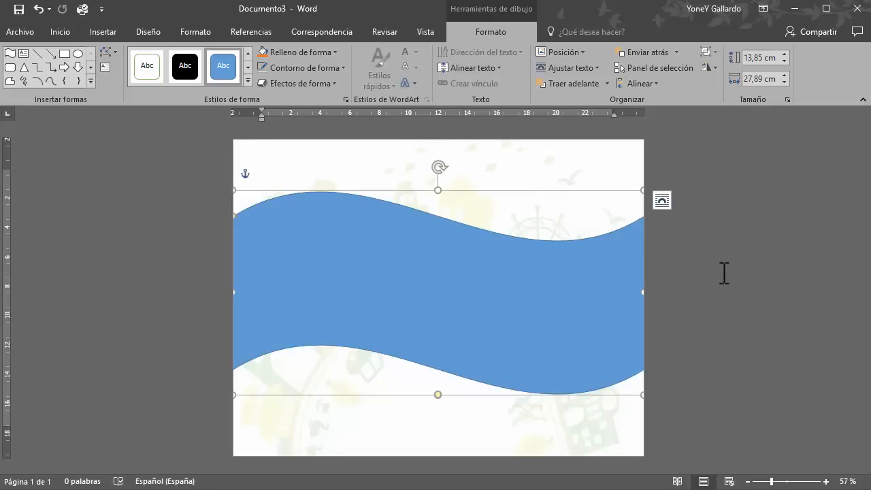
{"action": "key", "text": "alt+Tab"}
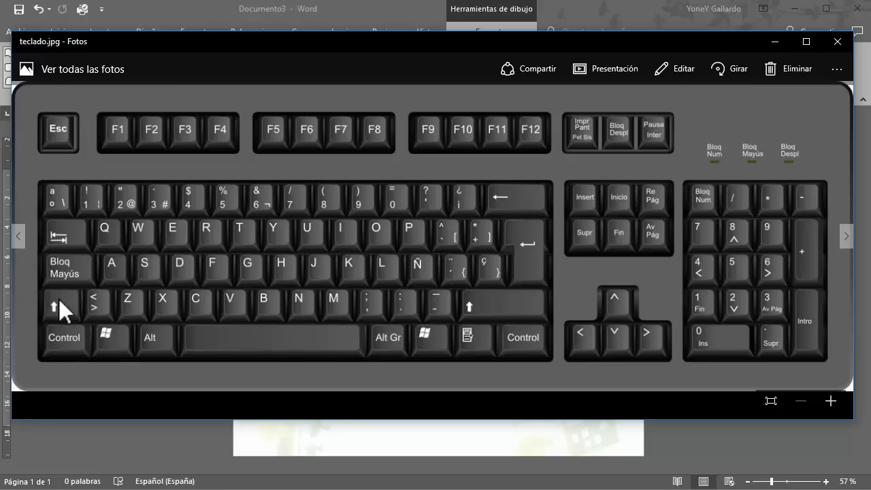
{"action": "left_click", "coordinate": [775, 41]}
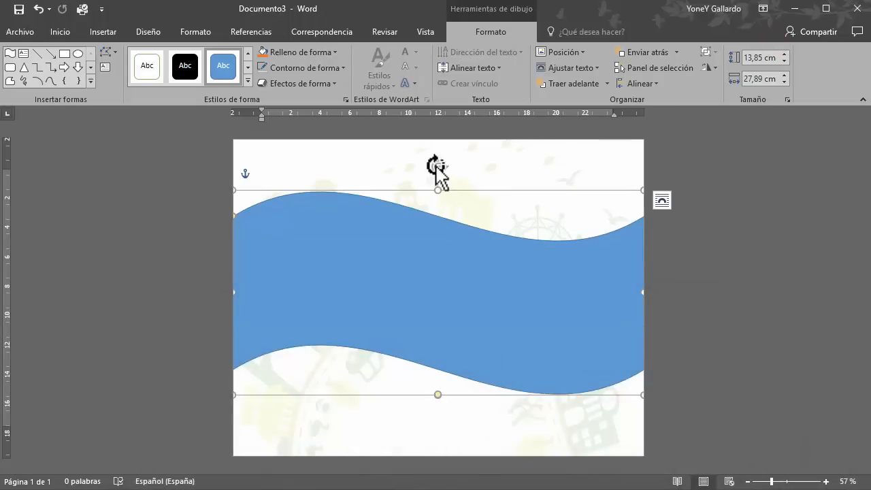
{"action": "left_click_drag", "start_coordinate": [439, 167], "coordinate": [304, 270]}
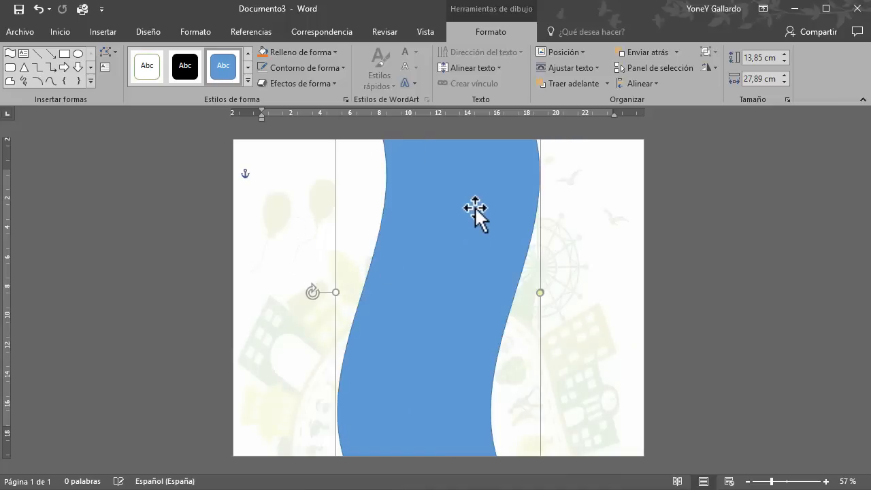
Shorten the vertical wave to about 21.34 cm and move it to the left of the page center, starting at the page's top edge
{"action": "left_click_drag", "start_coordinate": [436, 188], "coordinate": [365, 121]}
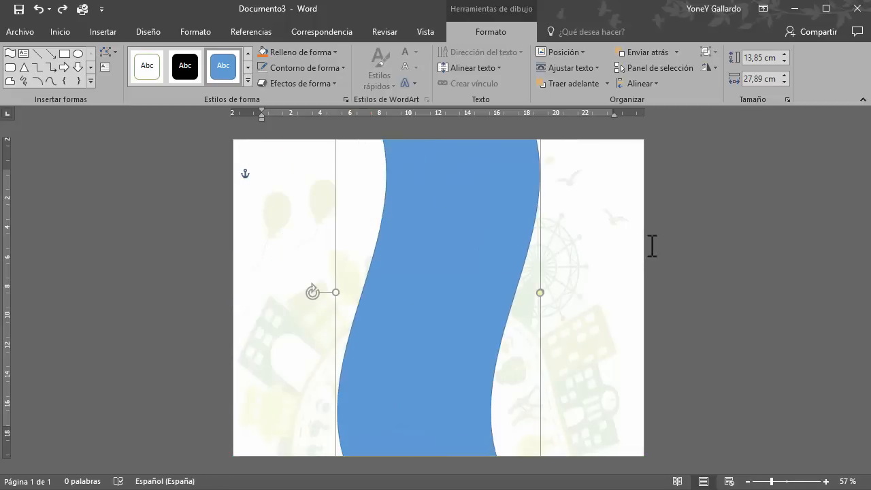
{"action": "scroll", "coordinate": [652, 247], "scroll_direction": "down", "scroll_amount": 2}
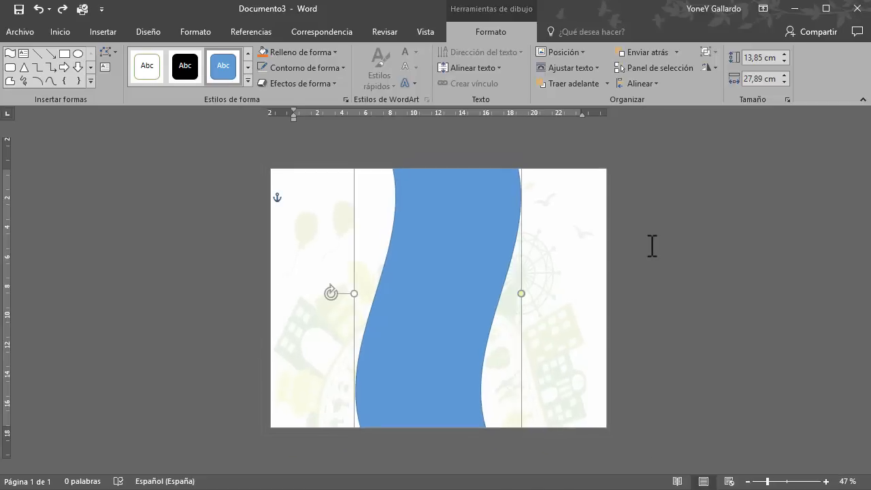
{"action": "left_click_drag", "start_coordinate": [443, 286], "coordinate": [444, 235]}
{"action": "left_click_drag", "start_coordinate": [438, 379], "coordinate": [440, 307]}
{"action": "left_click_drag", "start_coordinate": [452, 234], "coordinate": [415, 317]}
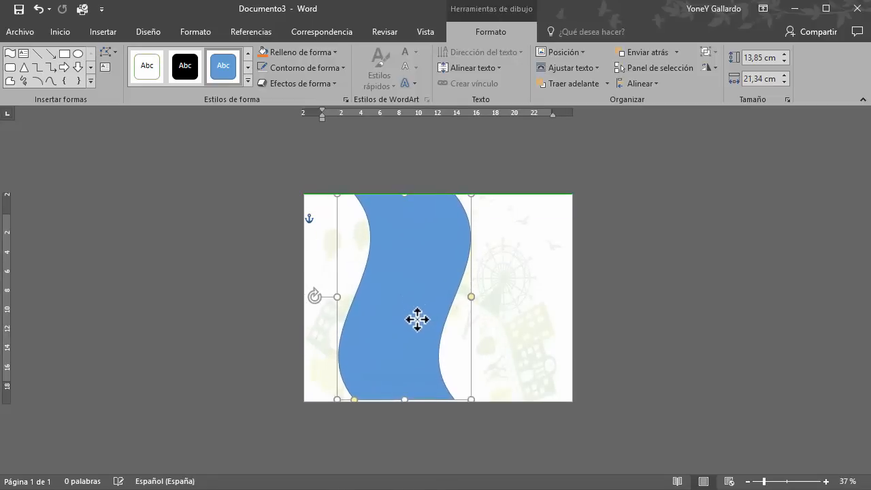
Stretch the wave's lower end down to the page's bottom edge, for a length of about 21.52 cm
{"action": "left_click_drag", "start_coordinate": [405, 398], "coordinate": [403, 402]}
{"action": "scroll", "coordinate": [504, 361], "scroll_direction": "up", "scroll_amount": 5}
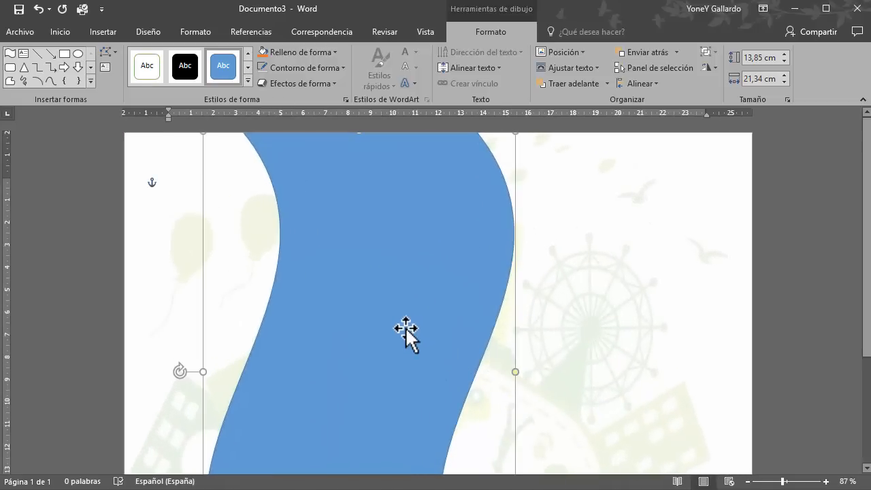
{"action": "scroll", "coordinate": [405, 327], "scroll_direction": "down", "scroll_amount": 3}
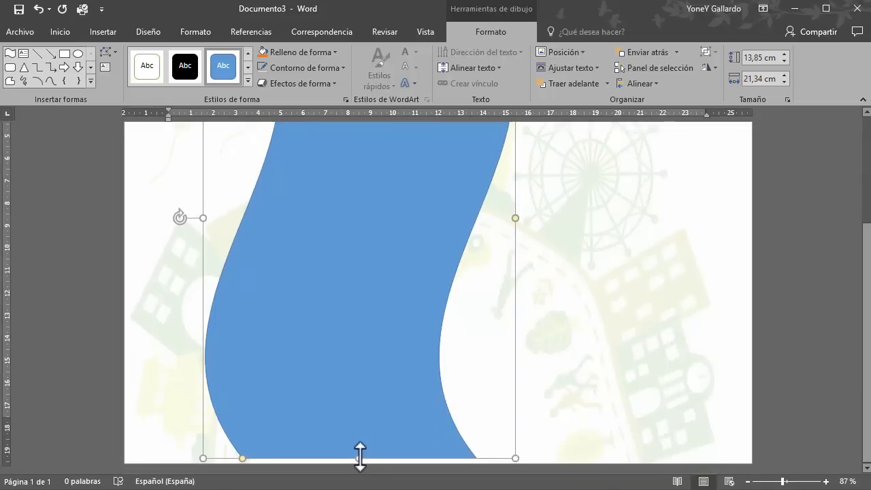
{"action": "left_click_drag", "start_coordinate": [359, 458], "coordinate": [359, 469]}
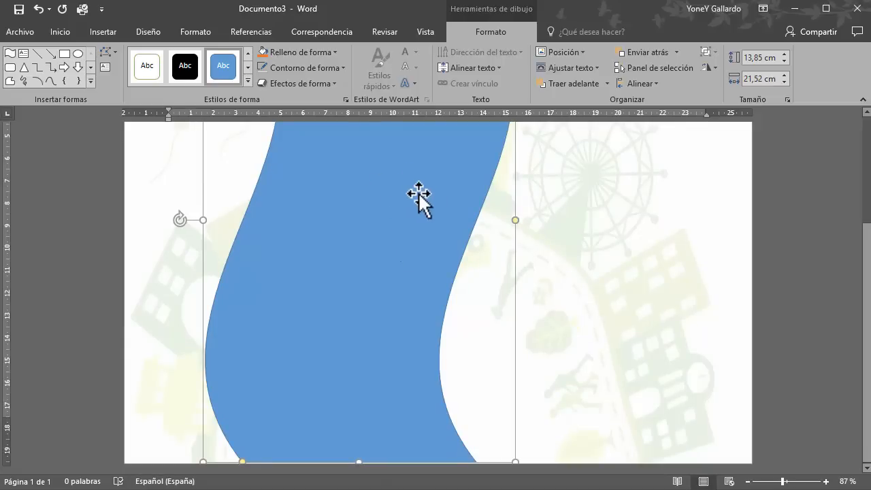
{"action": "scroll", "coordinate": [558, 224], "scroll_direction": "down", "scroll_amount": 2}
{"action": "scroll", "coordinate": [558, 219], "scroll_direction": "down", "scroll_amount": 1}
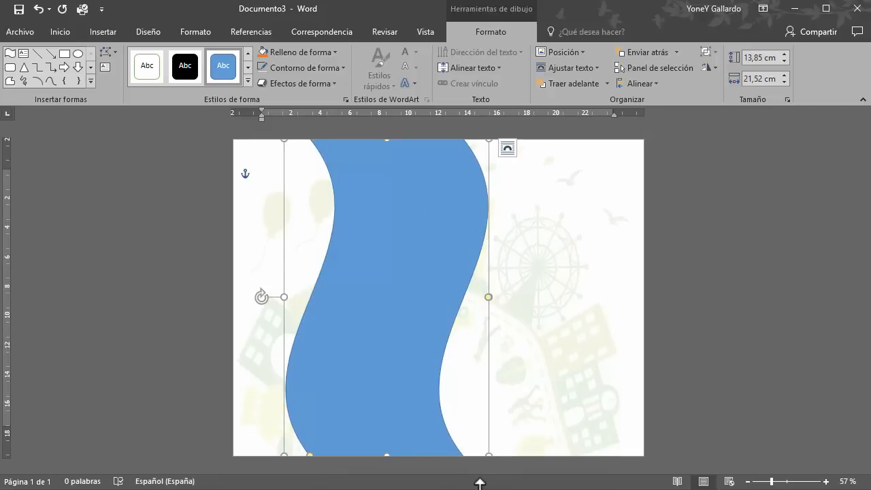
Try placing the vertical wave so that its left part extends beyond the page's left edge
{"action": "left_click", "coordinate": [72, 489]}
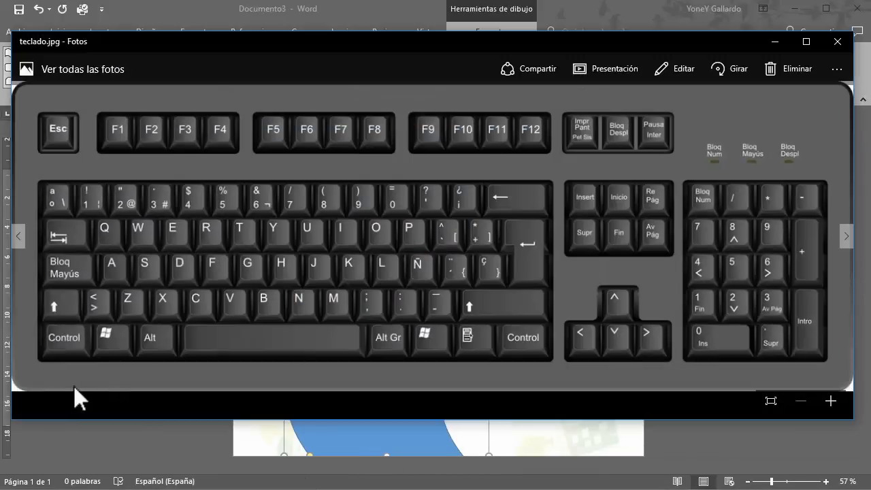
{"action": "left_click", "coordinate": [776, 42]}
{"action": "left_click_drag", "start_coordinate": [432, 268], "coordinate": [267, 263]}
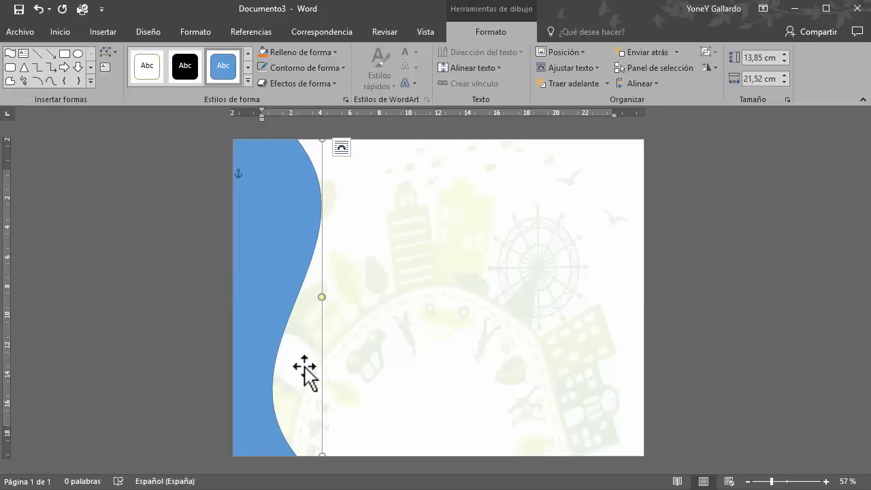
Flip the wave with Voltear horizontalmente and place it over the page's left edge so only its right curve lies on the page
{"action": "left_click_drag", "start_coordinate": [263, 262], "coordinate": [379, 259]}
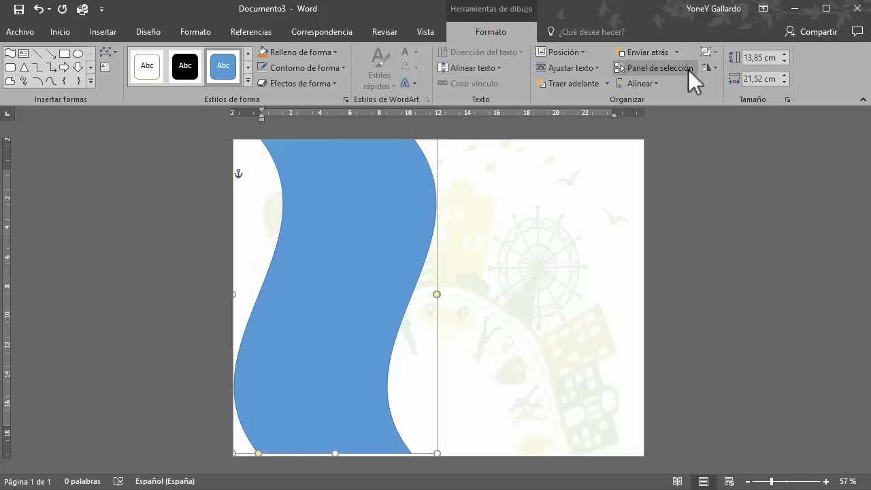
{"action": "left_click", "coordinate": [718, 68]}
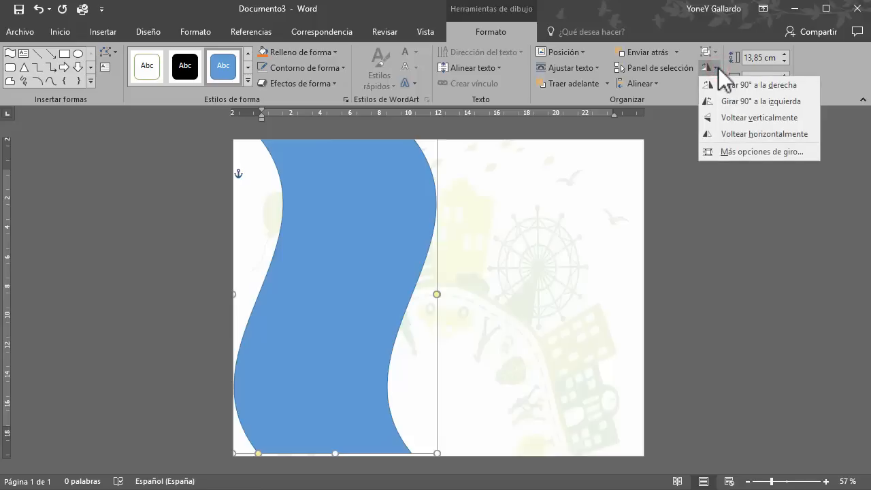
{"action": "left_click", "coordinate": [777, 136]}
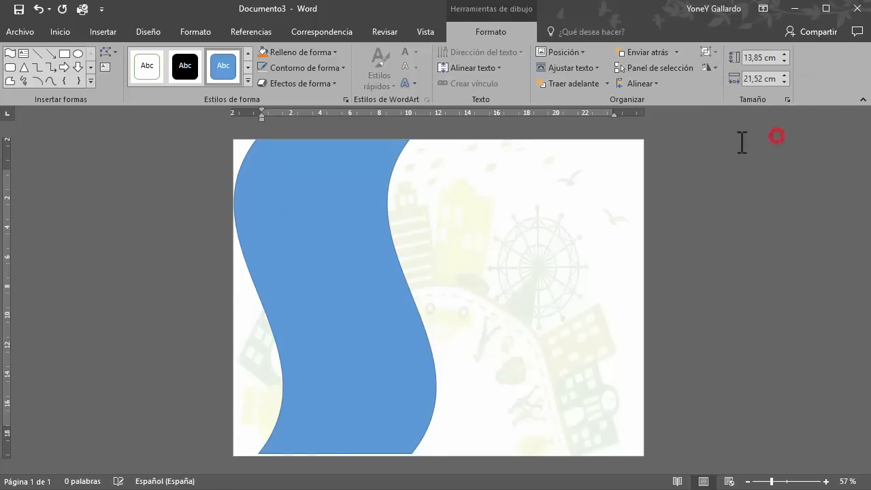
{"action": "left_click_drag", "start_coordinate": [365, 347], "coordinate": [257, 353]}
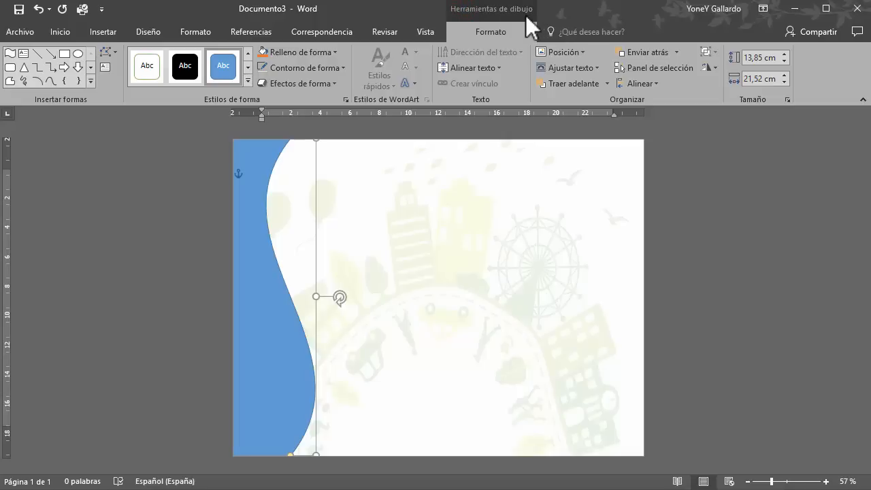
{"action": "left_click", "coordinate": [327, 33]}
{"action": "left_click", "coordinate": [247, 34]}
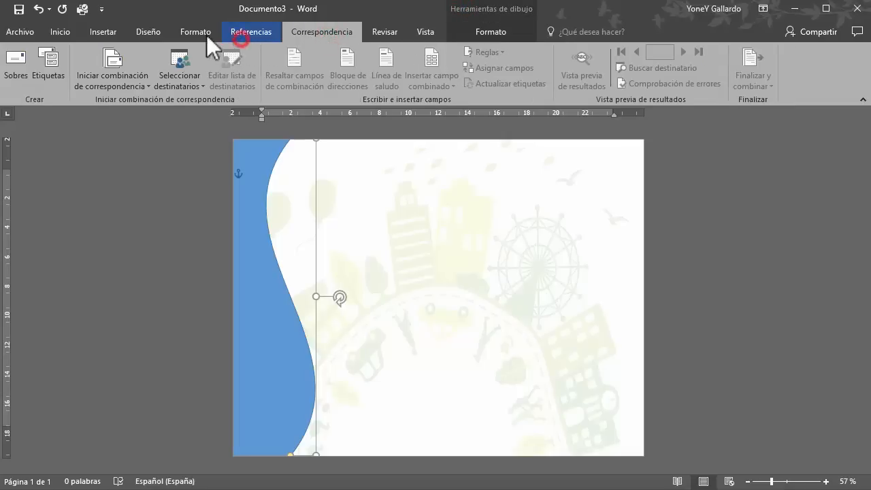
{"action": "left_click", "coordinate": [144, 31]}
{"action": "left_click", "coordinate": [494, 10]}
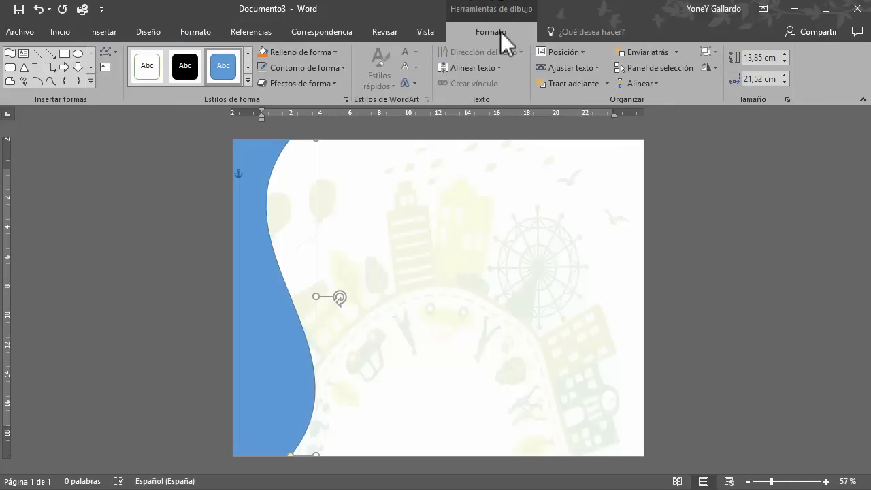
Apply the intense green shape style from the last row of Estilos de temas to the wave and deselect it
{"action": "left_click", "coordinate": [247, 81]}
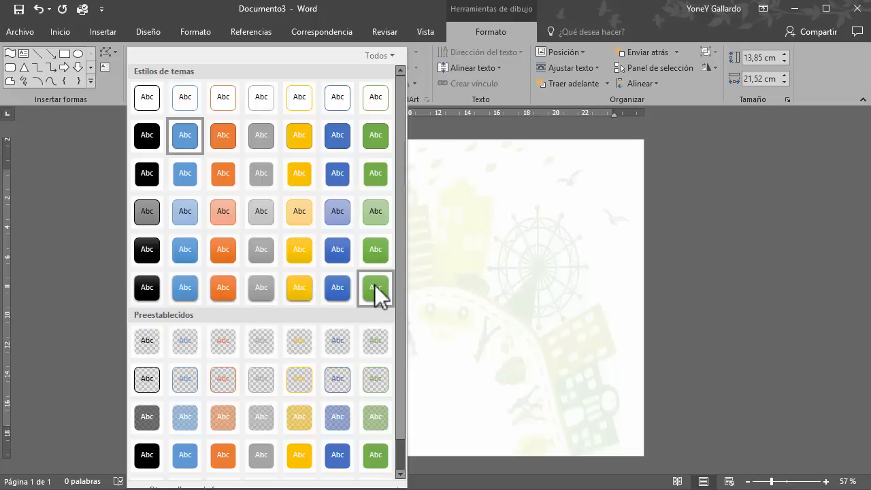
{"action": "left_click", "coordinate": [379, 220]}
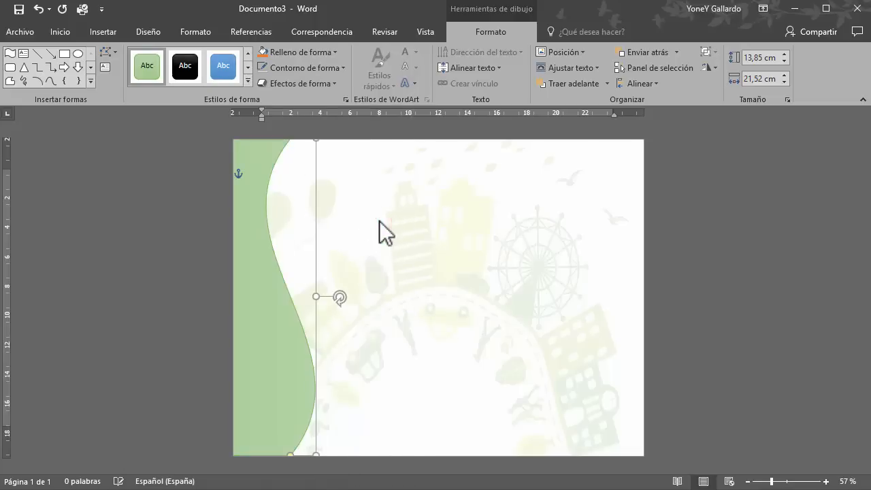
{"action": "left_click", "coordinate": [248, 81]}
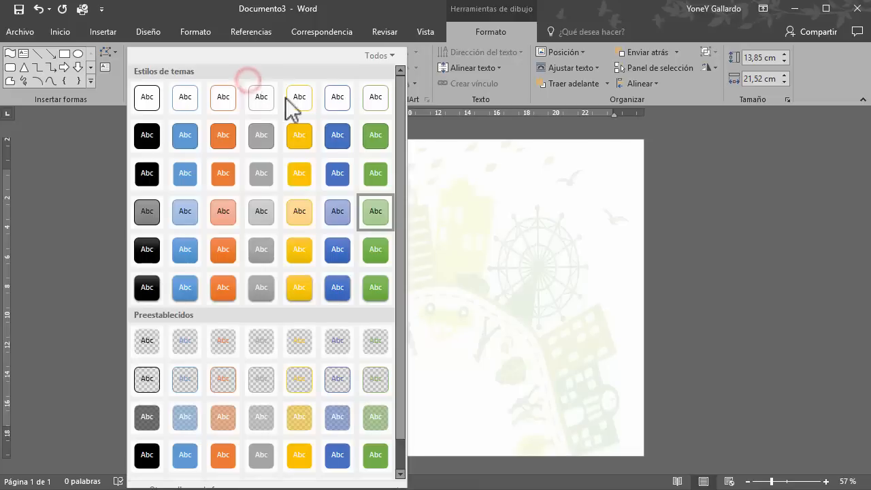
{"action": "left_click", "coordinate": [380, 290]}
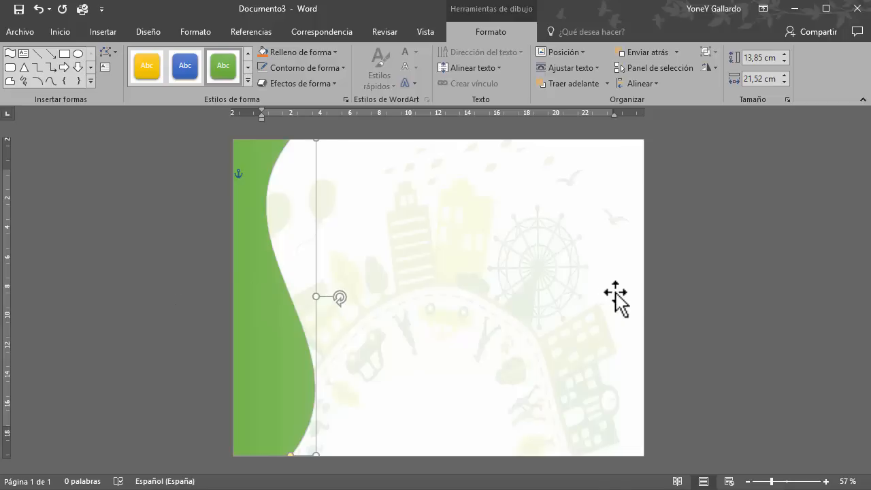
{"action": "left_click", "coordinate": [698, 294]}
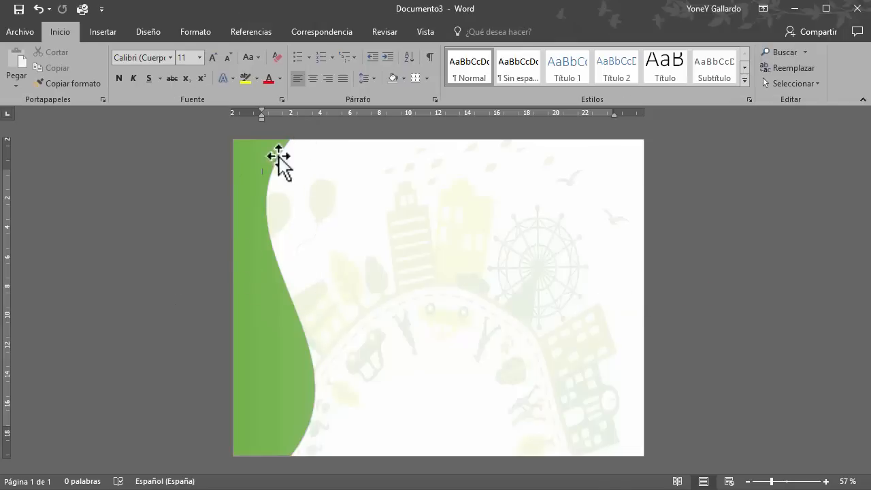
Open the wave's detailed gradient fill settings and set the 100% gradient stop to the theme green that is 25% darker
{"action": "left_click", "coordinate": [271, 293]}
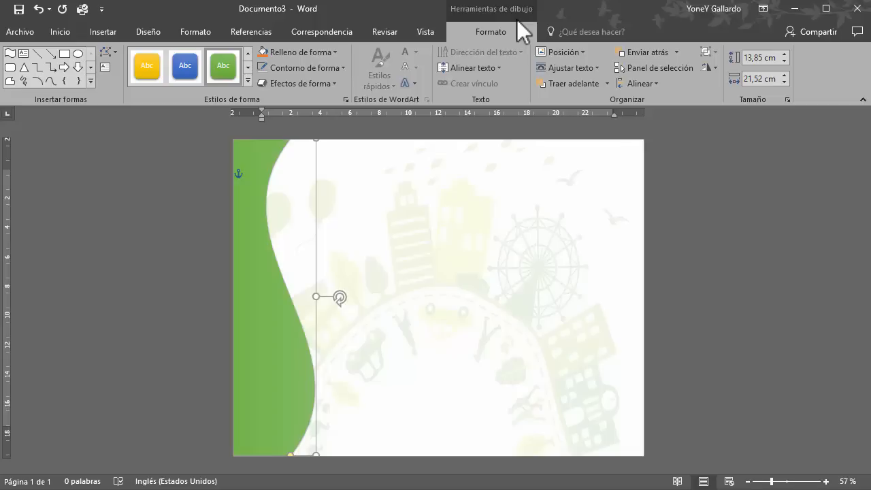
{"action": "left_click", "coordinate": [334, 52]}
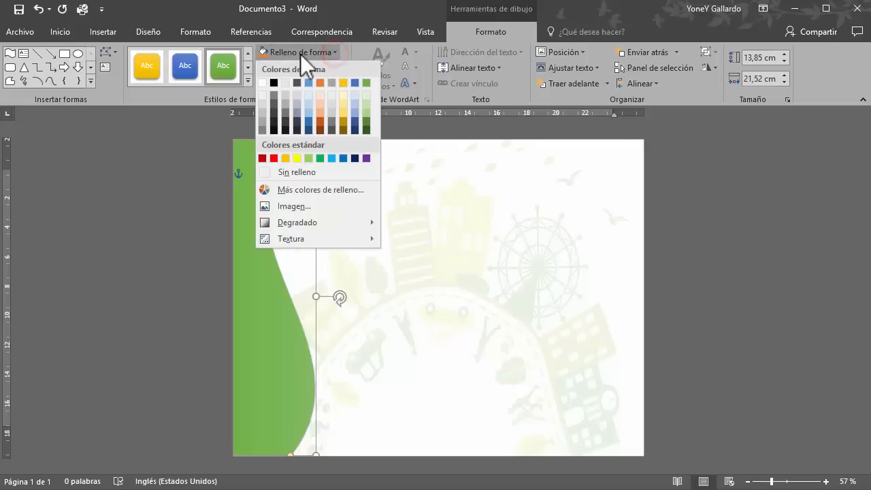
{"action": "mouse_move", "coordinate": [308, 223]}
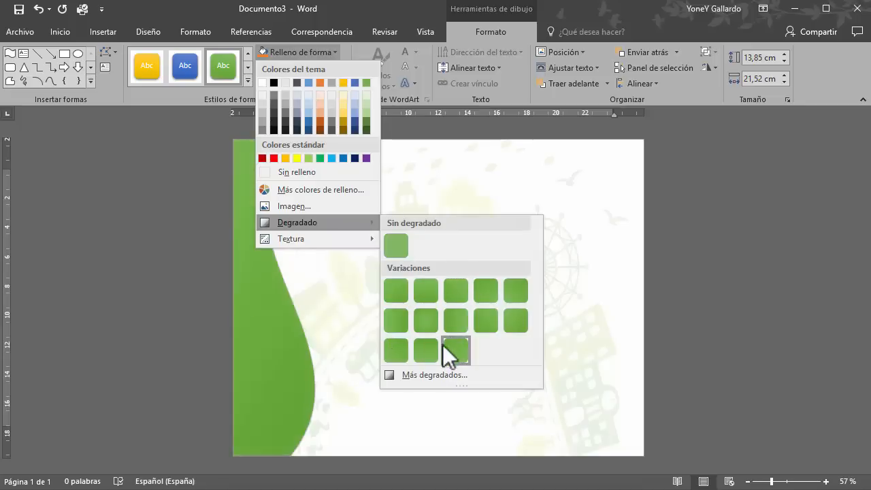
{"action": "left_click", "coordinate": [411, 376]}
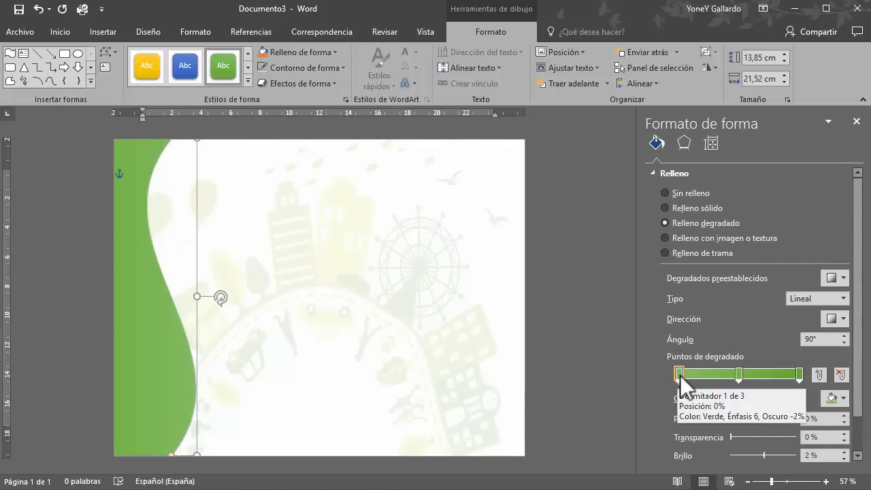
{"action": "left_click", "coordinate": [801, 375]}
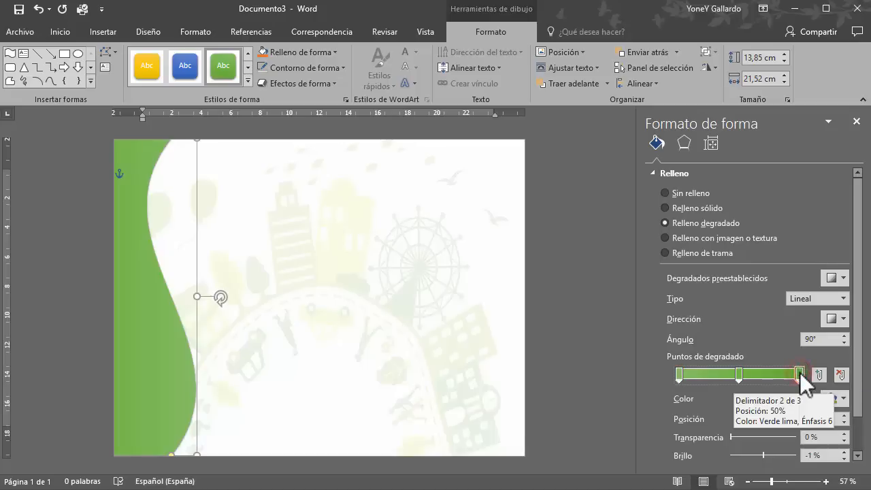
{"action": "left_click", "coordinate": [838, 399]}
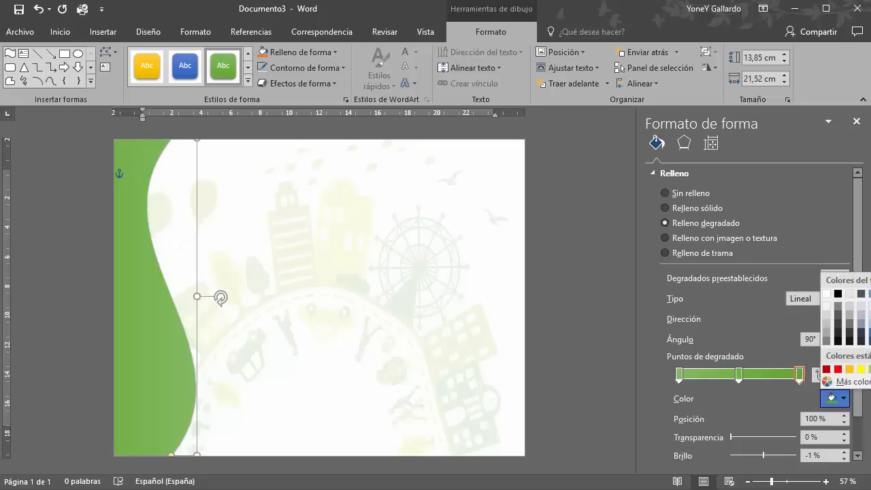
{"action": "left_click", "coordinate": [870, 332]}
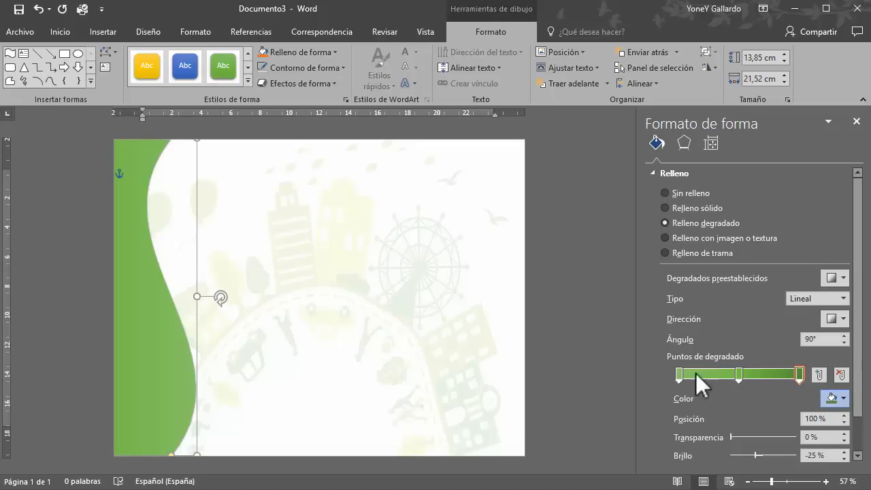
Set the 0% gradient stop of the wave's fill to the light theme green with 40% brightness
{"action": "left_click", "coordinate": [678, 374]}
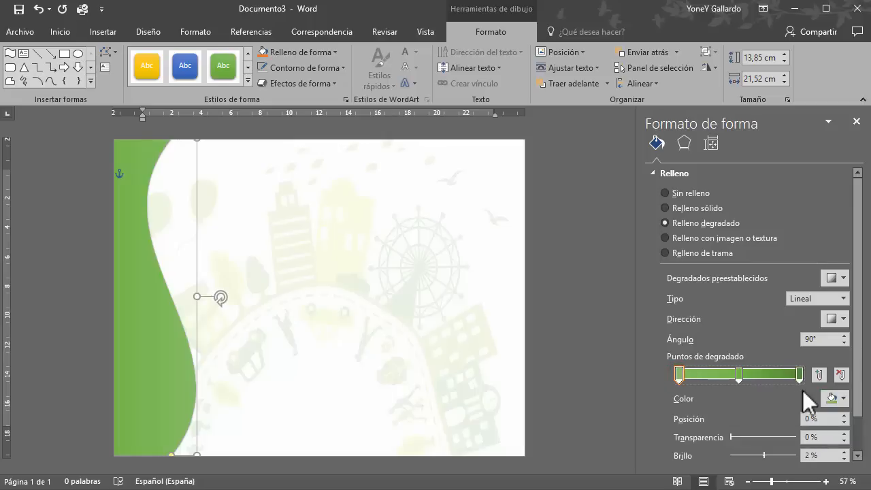
{"action": "left_click", "coordinate": [844, 399]}
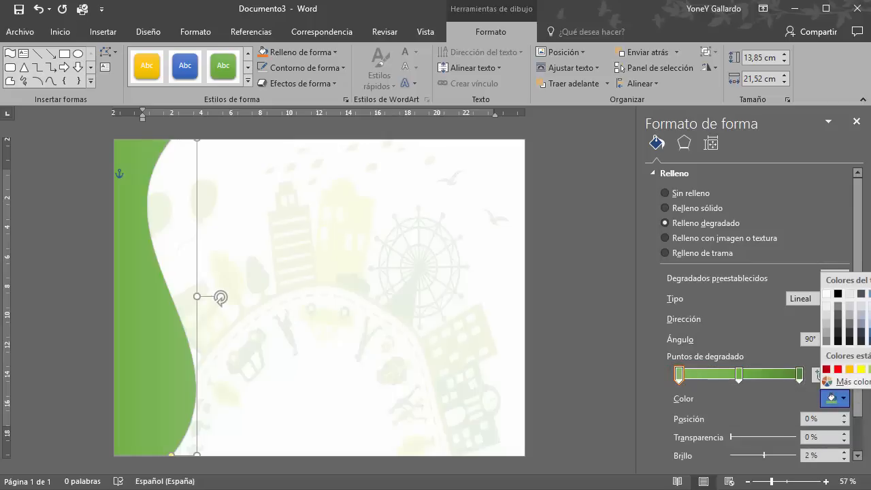
{"action": "left_click", "coordinate": [870, 370]}
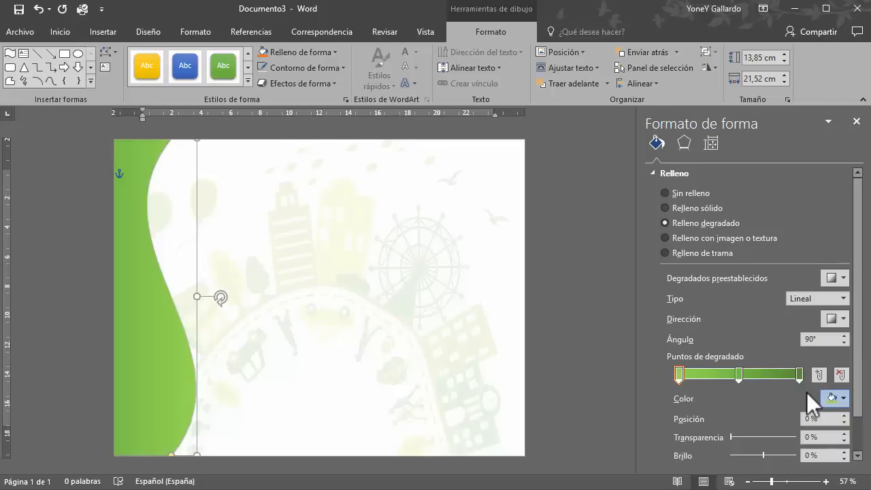
{"action": "left_click", "coordinate": [844, 399]}
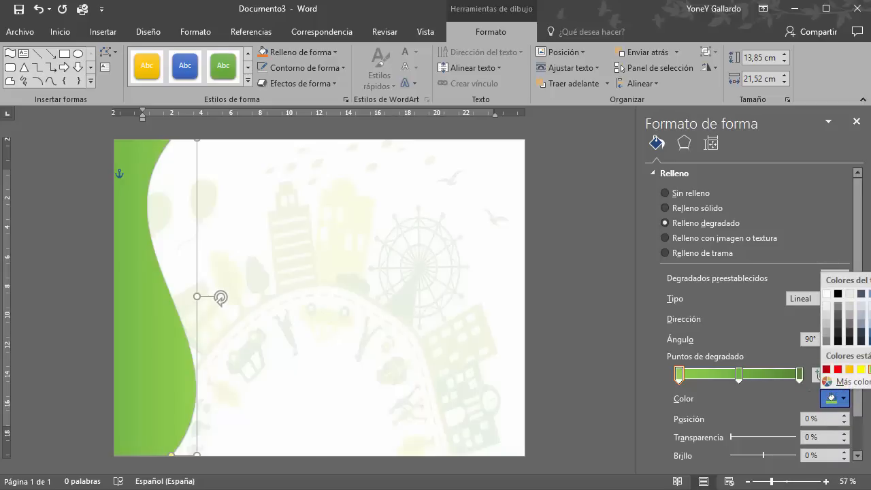
{"action": "left_click", "coordinate": [870, 323]}
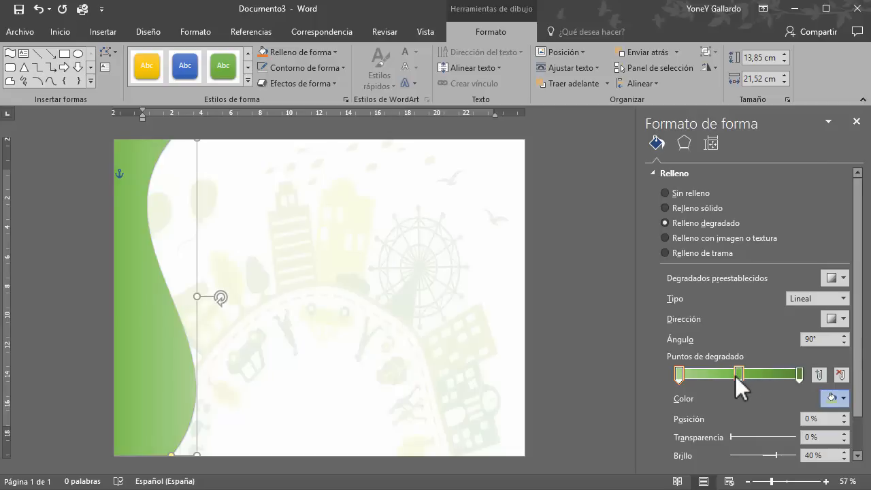
Move the wave's middle gradient stop to 20% and try the Radial, Rectangular and Ruta gradient types before returning to Lineal
{"action": "left_click_drag", "start_coordinate": [741, 375], "coordinate": [698, 386]}
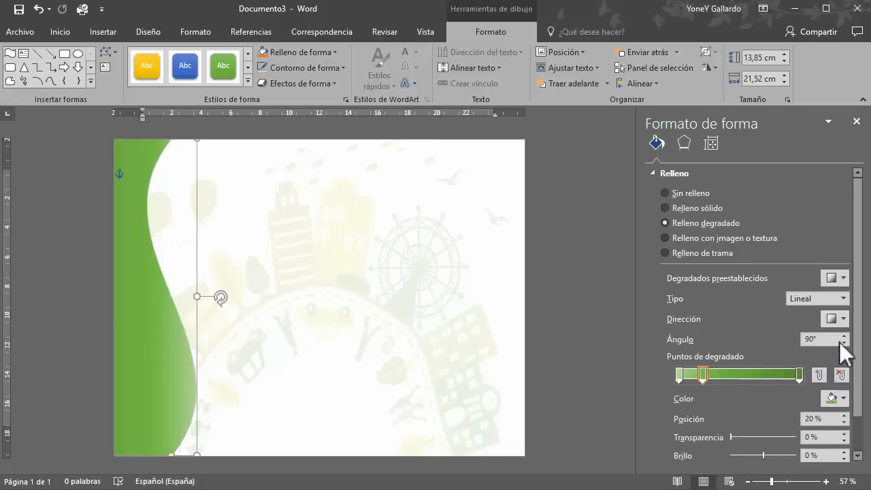
{"action": "left_click", "coordinate": [845, 298]}
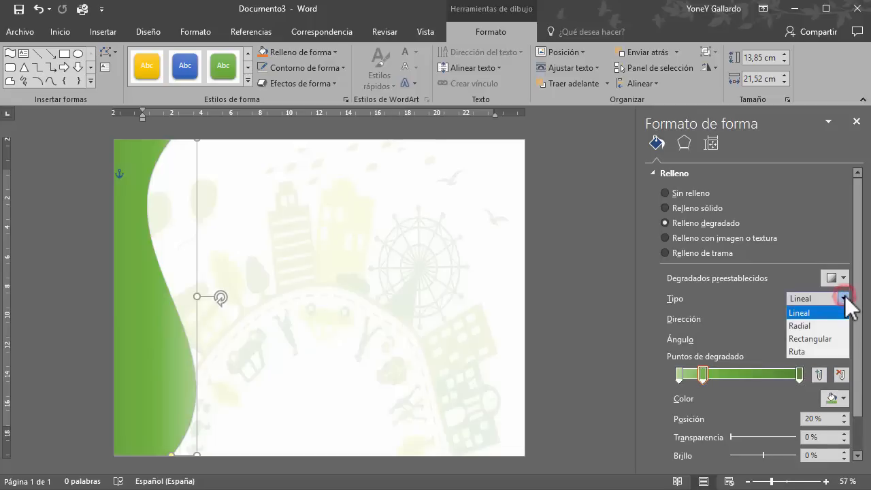
{"action": "left_click", "coordinate": [826, 329]}
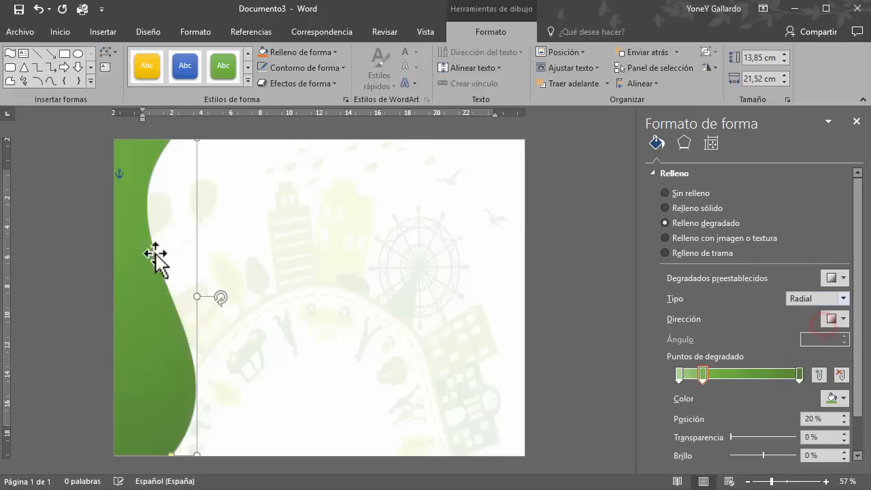
{"action": "left_click", "coordinate": [844, 299]}
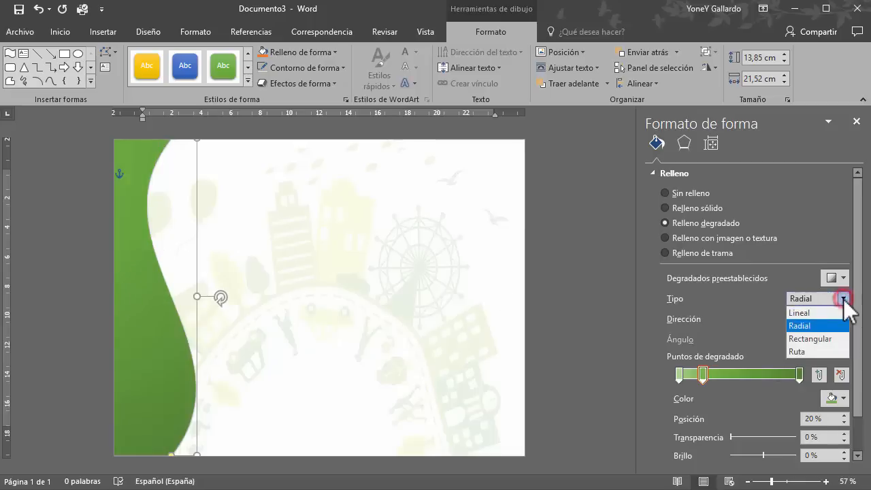
{"action": "left_click", "coordinate": [833, 339]}
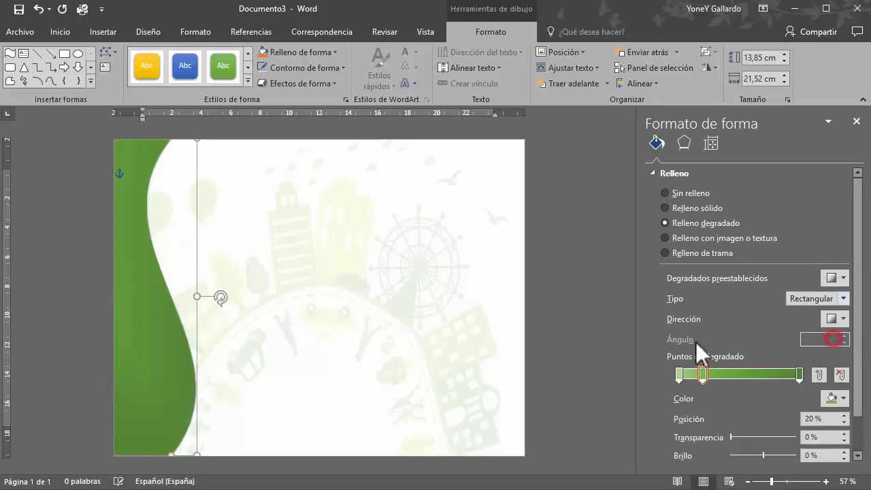
{"action": "left_click", "coordinate": [844, 298]}
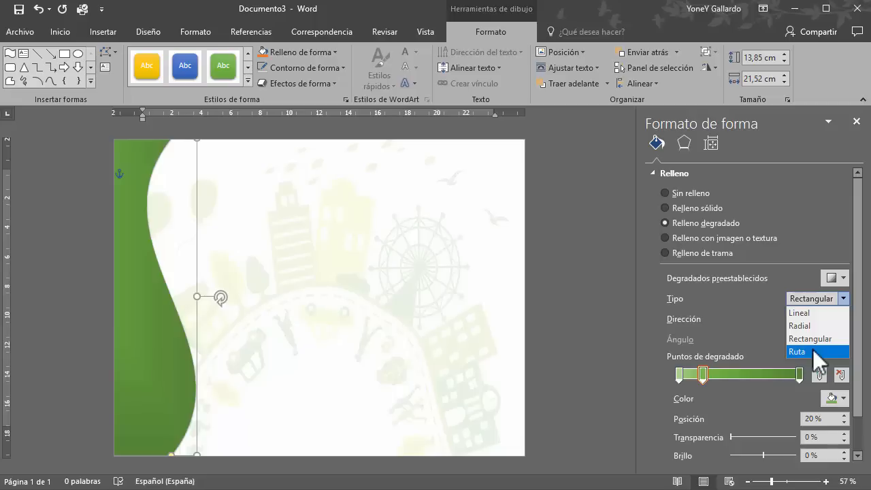
{"action": "left_click", "coordinate": [815, 351]}
{"action": "left_click", "coordinate": [844, 298]}
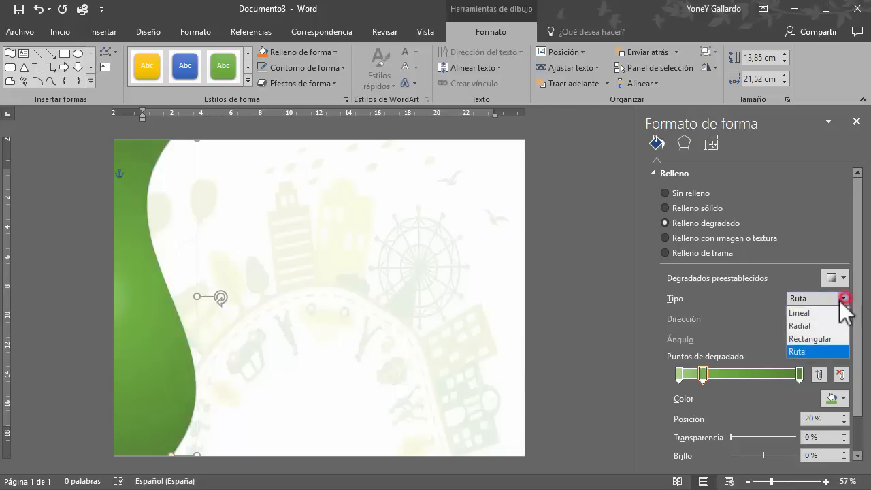
{"action": "left_click", "coordinate": [827, 312]}
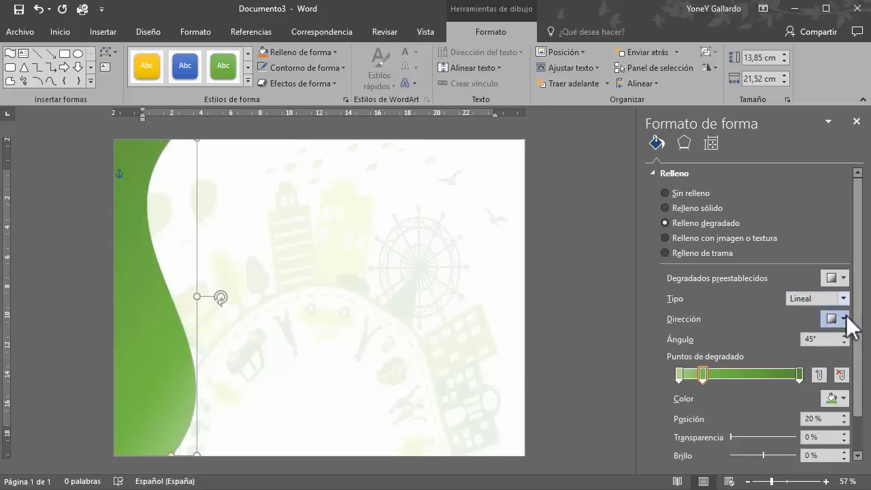
Set the wave's linear gradient direction to 270° with the middle stop at 72%, and close the shape format settings
{"action": "left_click", "coordinate": [844, 318]}
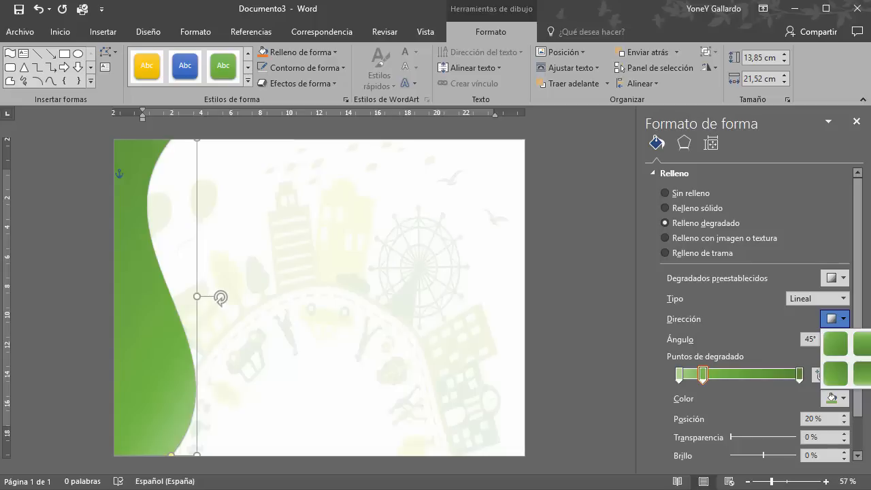
{"action": "left_click", "coordinate": [868, 343]}
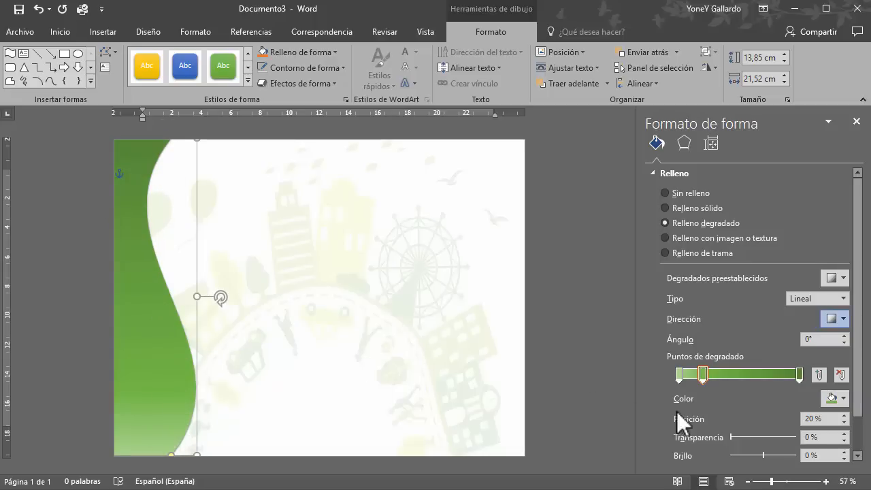
{"action": "mouse_move", "coordinate": [704, 375]}
{"action": "left_mouse_down"}
{"action": "mouse_move", "coordinate": [751, 374]}
{"action": "mouse_move", "coordinate": [719, 376]}
{"action": "left_mouse_up"}
{"action": "left_click", "coordinate": [843, 319]}
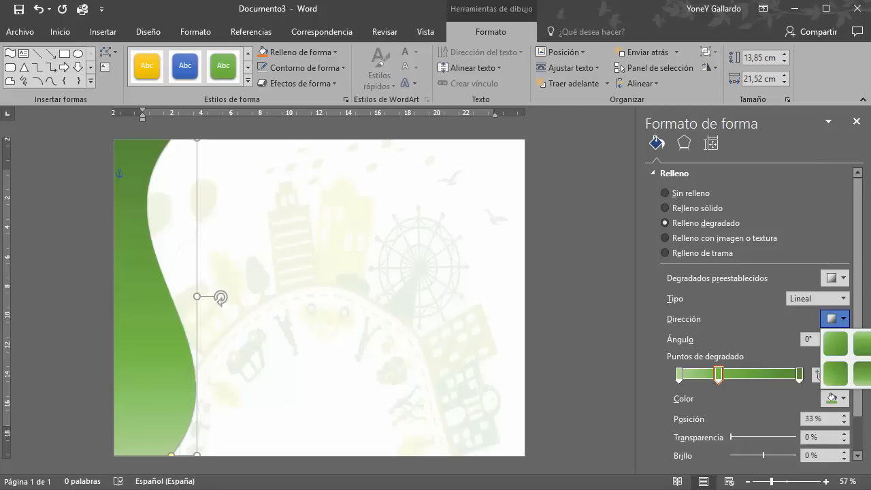
{"action": "left_click", "coordinate": [865, 371]}
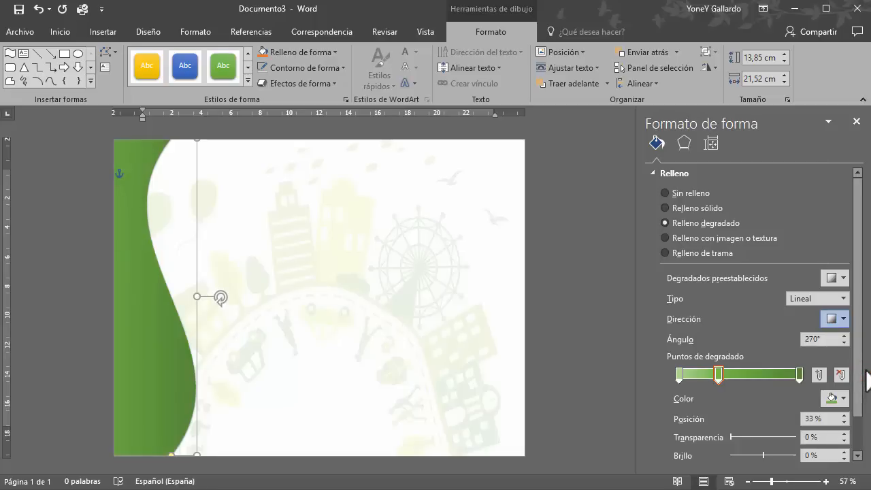
{"action": "left_click_drag", "start_coordinate": [719, 375], "coordinate": [769, 383]}
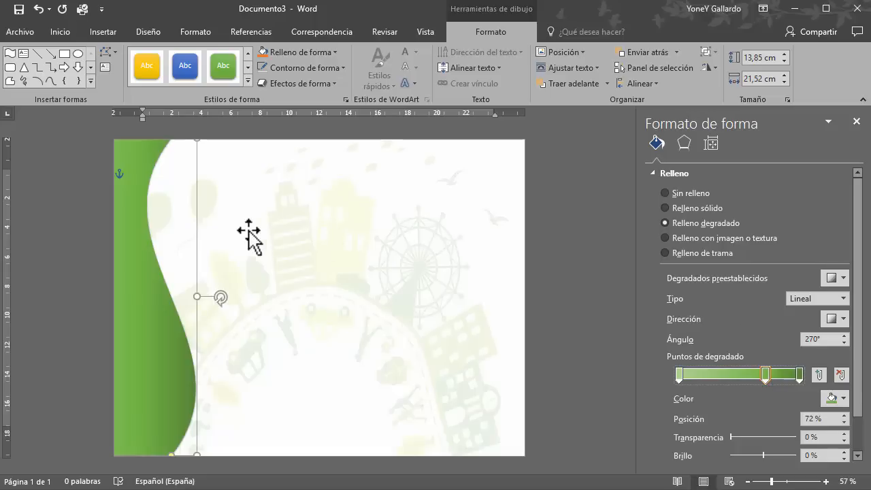
{"action": "left_click", "coordinate": [857, 122]}
{"action": "left_click", "coordinate": [712, 308]}
Shift the wave right until its rightmost edge sits at about 9 cm on the ruler, collapsing the ribbon for more room
{"action": "scroll", "coordinate": [146, 287], "scroll_direction": "up", "scroll_amount": 3}
{"action": "scroll", "coordinate": [146, 287], "scroll_direction": "up", "scroll_amount": 2}
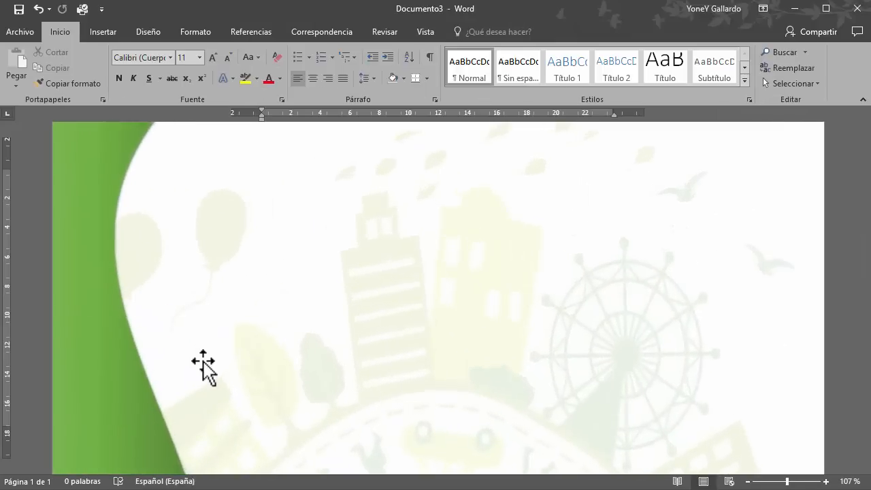
{"action": "scroll", "coordinate": [204, 369], "scroll_direction": "down", "scroll_amount": 3}
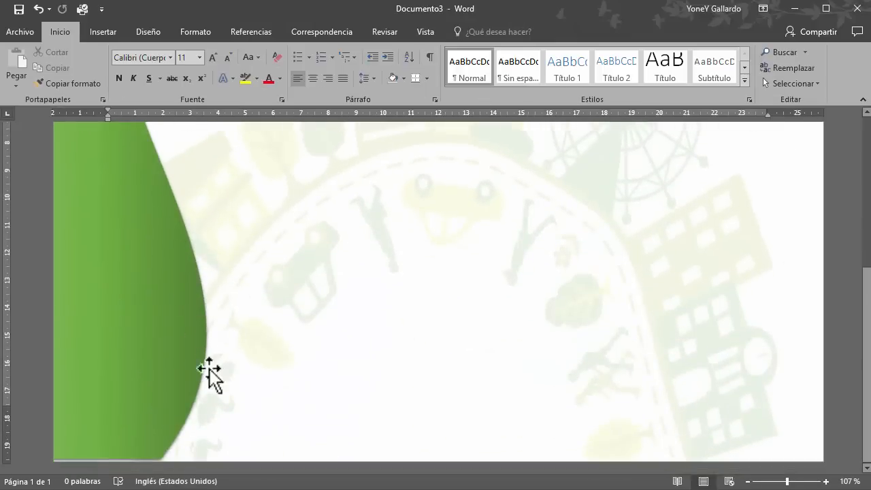
{"action": "left_click", "coordinate": [147, 381]}
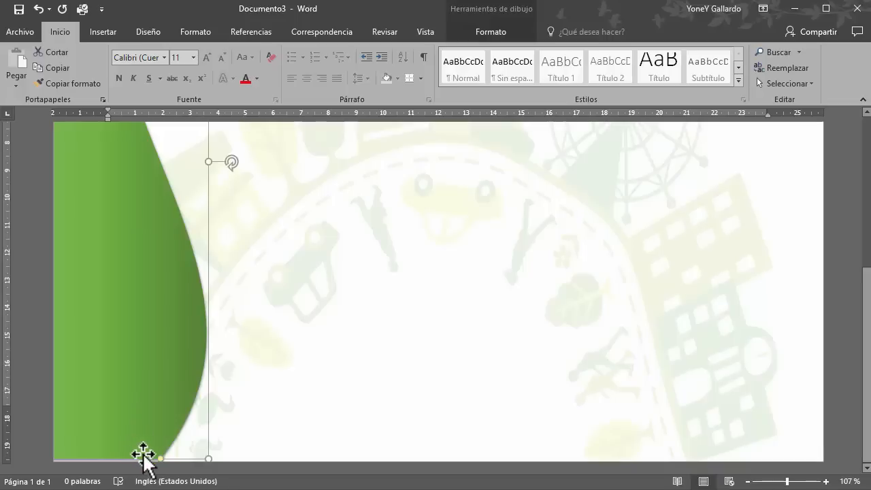
{"action": "left_click_drag", "start_coordinate": [119, 333], "coordinate": [266, 327]}
{"action": "scroll", "coordinate": [272, 356], "scroll_direction": "up", "scroll_amount": 3}
{"action": "scroll", "coordinate": [271, 356], "scroll_direction": "up", "scroll_amount": 2}
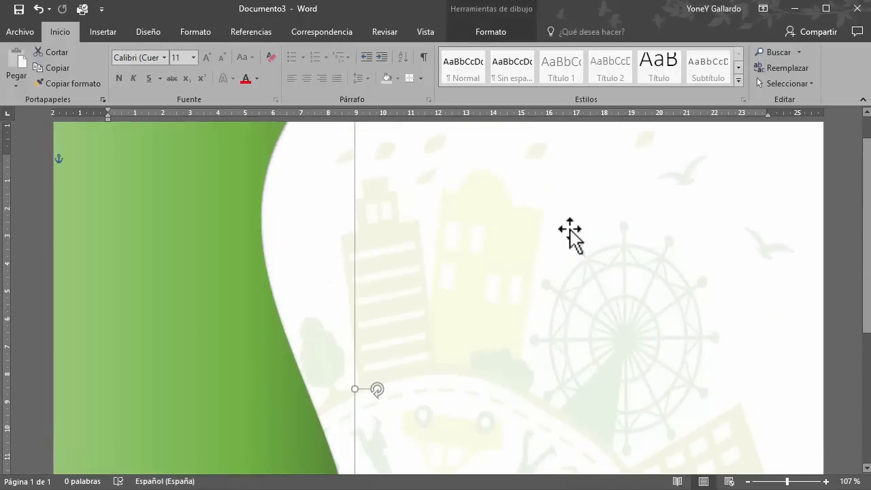
{"action": "left_click", "coordinate": [863, 101]}
{"action": "scroll", "coordinate": [273, 204], "scroll_direction": "up", "scroll_amount": 1}
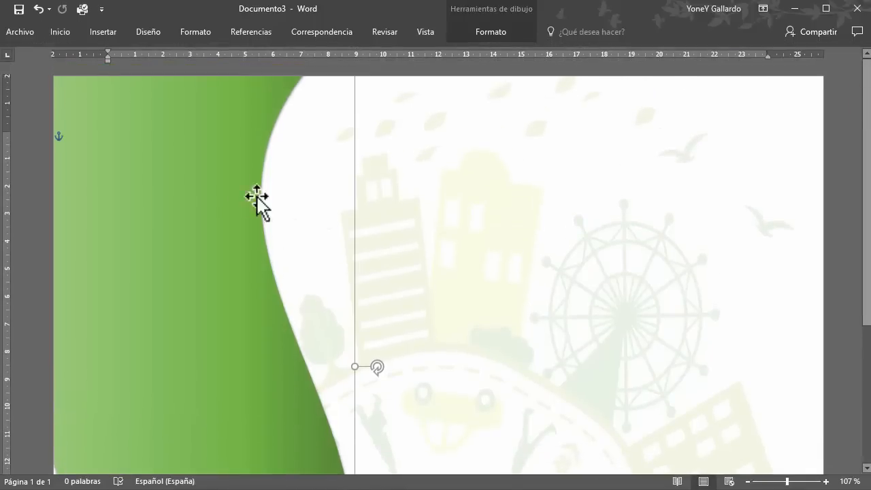
{"action": "mouse_move", "coordinate": [181, 159]}
{"action": "left_mouse_down"}
{"action": "mouse_move", "coordinate": [181, 192]}
{"action": "mouse_move", "coordinate": [184, 161]}
{"action": "left_mouse_up"}
{"action": "scroll", "coordinate": [183, 190], "scroll_direction": "down", "scroll_amount": 5}
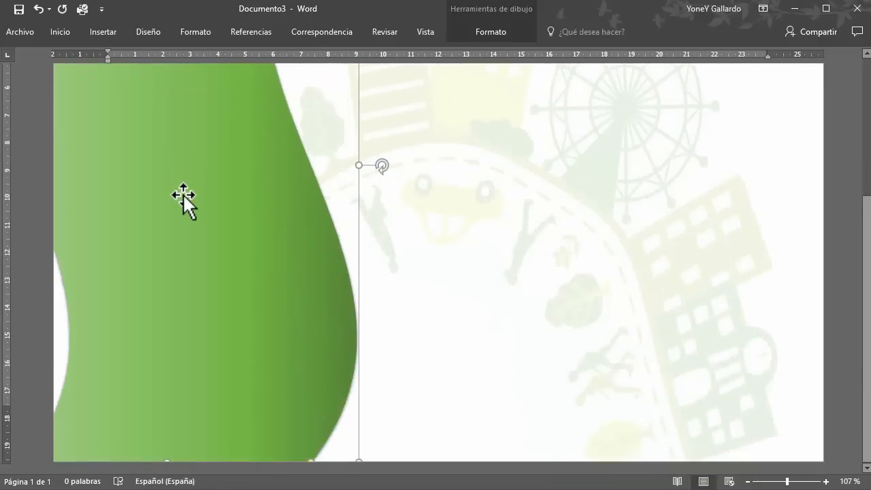
Nudge the wave back left until its rightmost edge sits at about 4 cm on the horizontal ruler
{"action": "left_click", "coordinate": [467, 381]}
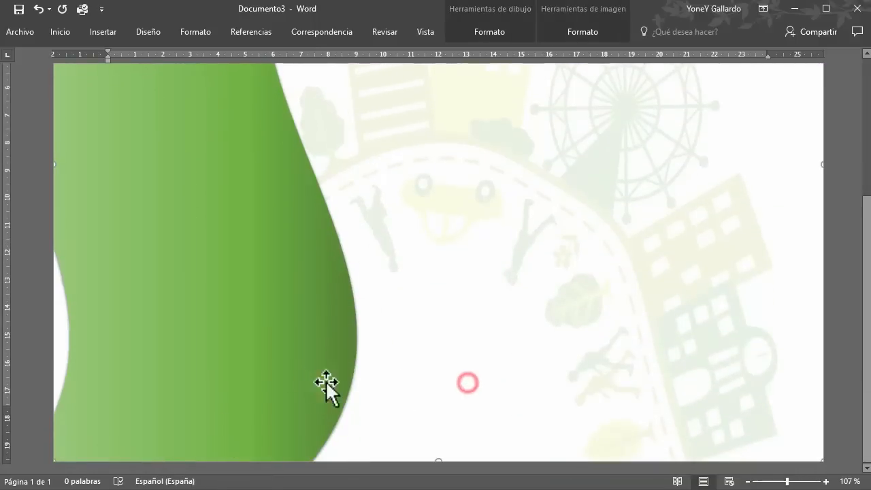
{"action": "left_click", "coordinate": [261, 364]}
{"action": "key", "text": "Left"}
{"action": "key", "text": "Left"}
{"action": "key", "text": "Left"}
{"action": "key", "text": "Left"}
{"action": "key", "text": "Left"}
{"action": "key", "text": "Left"}
{"action": "key", "text": "Left"}
{"action": "key", "text": "Left"}
{"action": "key", "text": "Left"}
{"action": "key", "text": "Left"}
{"action": "key", "text": "Left"}
{"action": "key", "text": "Left"}
{"action": "key", "text": "Left"}
{"action": "key", "text": "Left"}
{"action": "key", "text": "Left"}
{"action": "key", "text": "Left"}
{"action": "key", "text": "Left"}
{"action": "key", "text": "Left"}
{"action": "key", "text": "Left"}
{"action": "key", "text": "Left"}
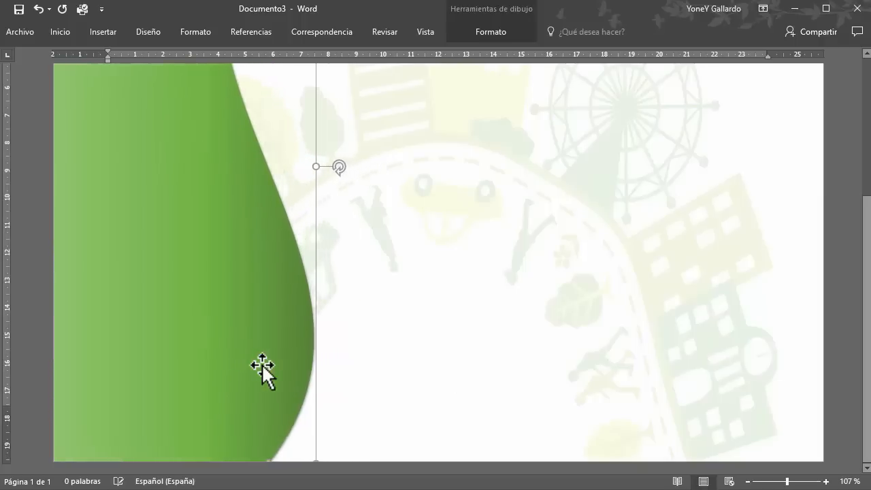
{"action": "key", "text": "Right"}
{"action": "key", "text": "Right"}
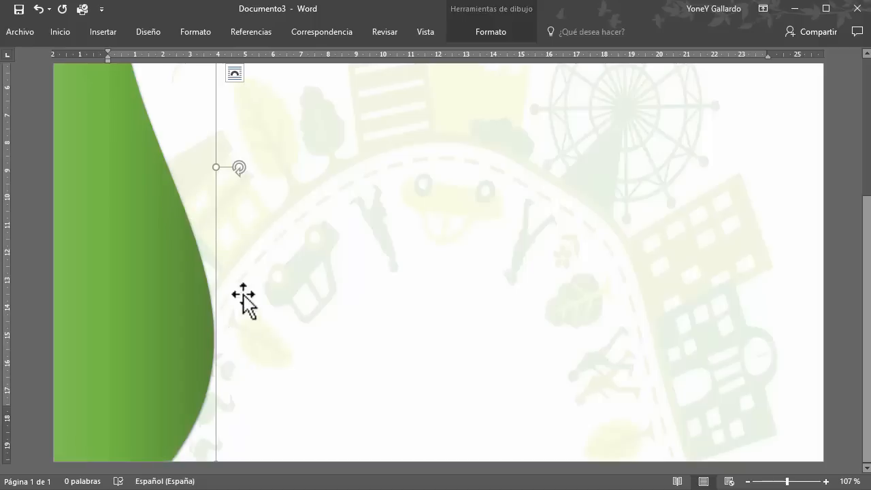
Apply the first Exterior shadow preset, falling to the lower right, to the green wave
{"action": "left_click", "coordinate": [134, 210]}
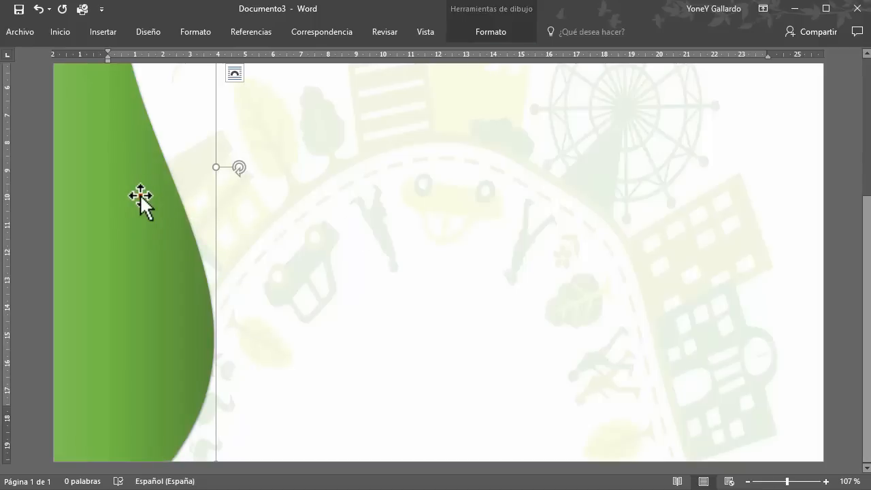
{"action": "left_click", "coordinate": [492, 32]}
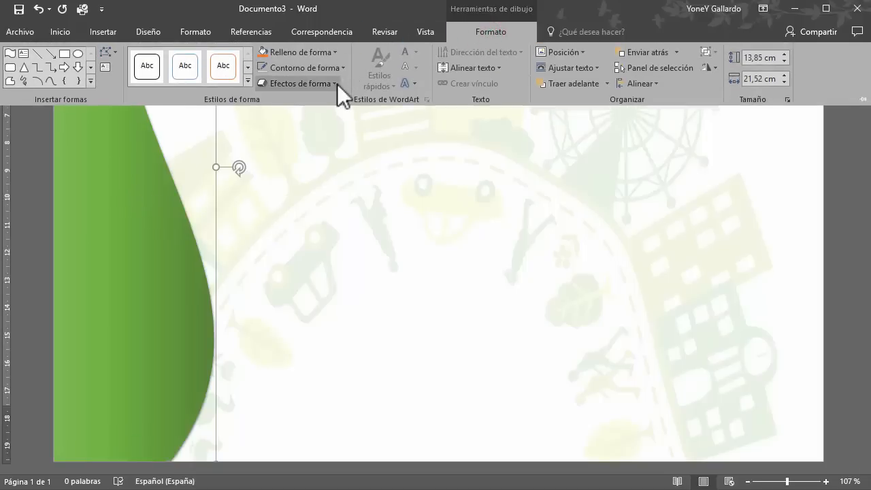
{"action": "left_click", "coordinate": [335, 84]}
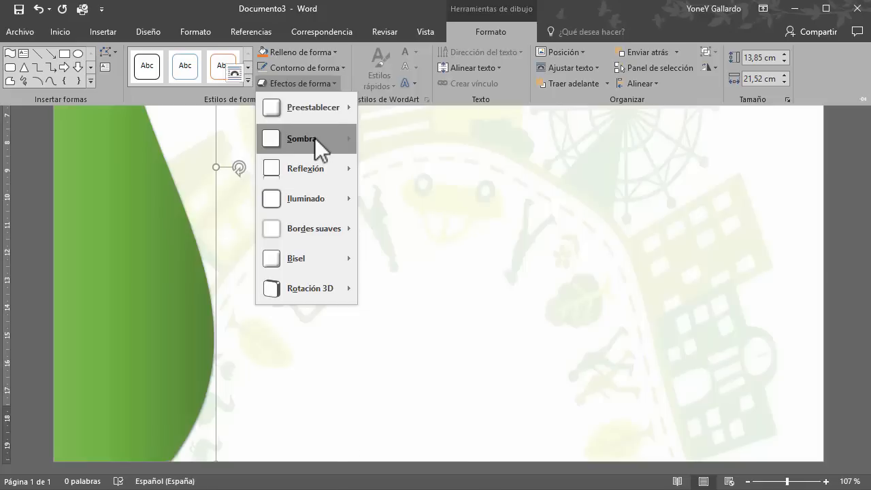
{"action": "mouse_move", "coordinate": [314, 138]}
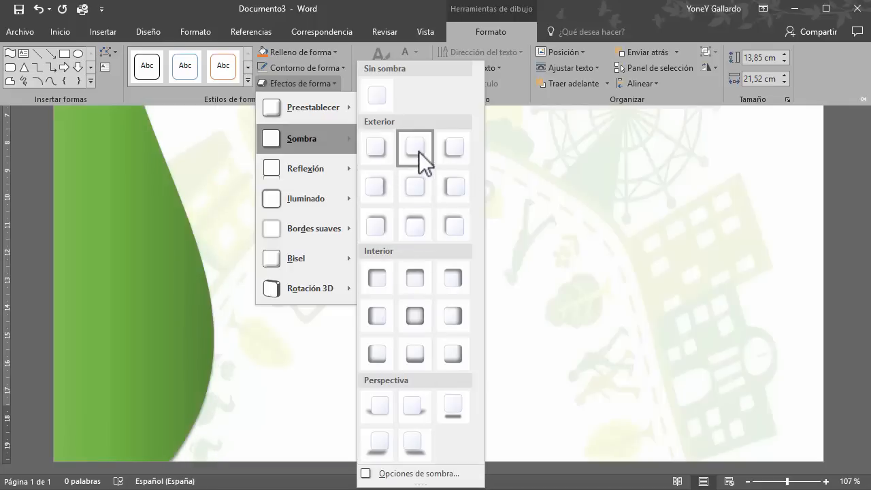
{"action": "left_click", "coordinate": [376, 147]}
{"action": "scroll", "coordinate": [358, 282], "scroll_direction": "down", "scroll_amount": 3, "text": "ctrl"}
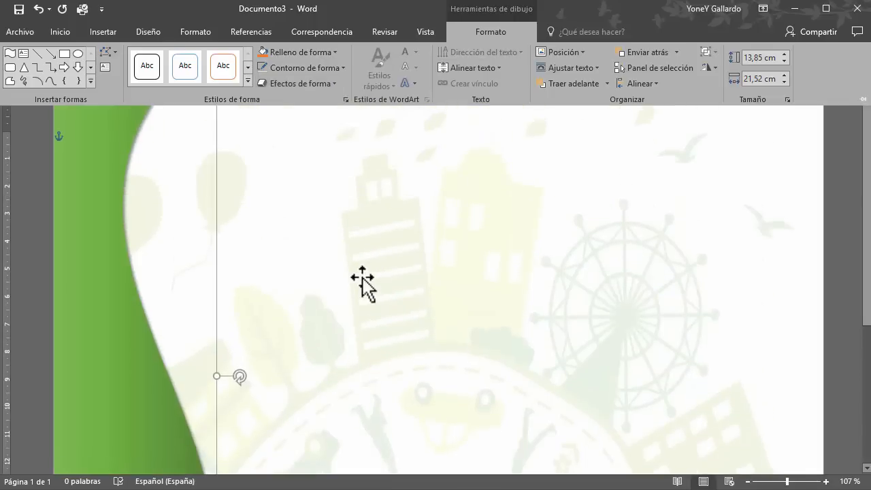
{"action": "scroll", "coordinate": [366, 286], "scroll_direction": "down", "scroll_amount": 2, "text": "ctrl"}
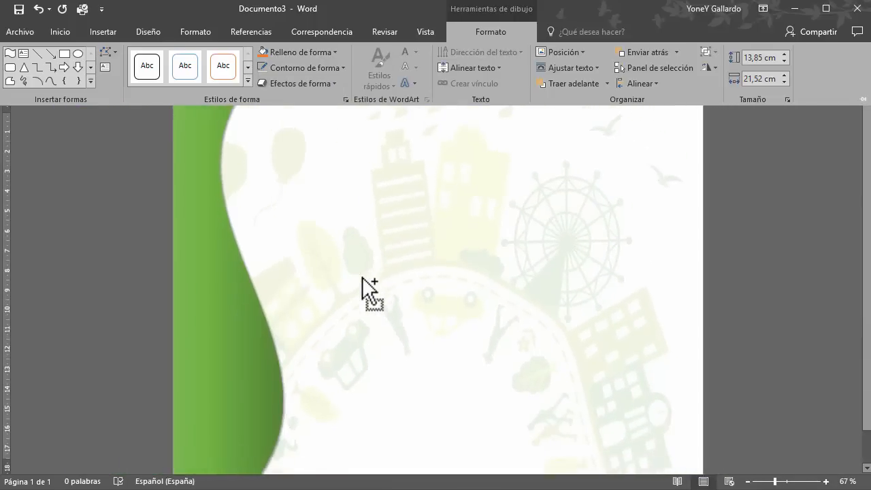
{"action": "scroll", "coordinate": [354, 269], "scroll_direction": "up", "scroll_amount": 2, "text": "ctrl"}
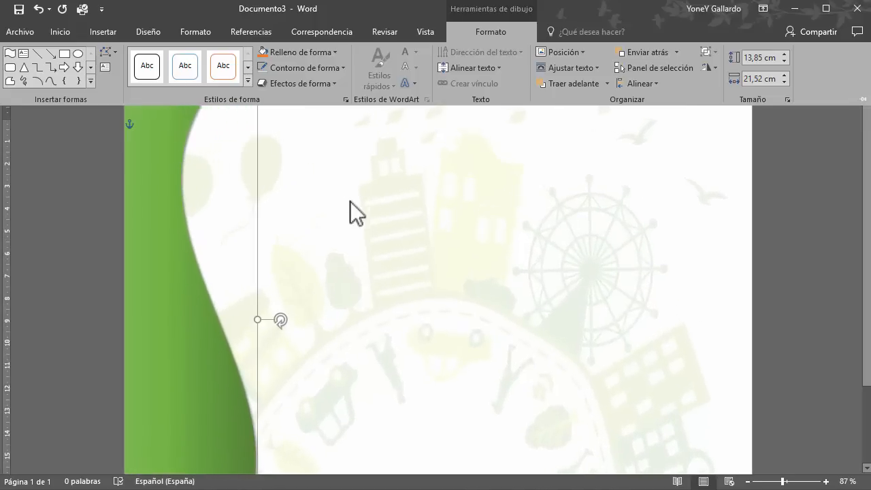
Set the wave's shadow size to 102% and its blur to 11 pto, then deselect the wave and close the format settings
{"action": "left_click", "coordinate": [332, 84]}
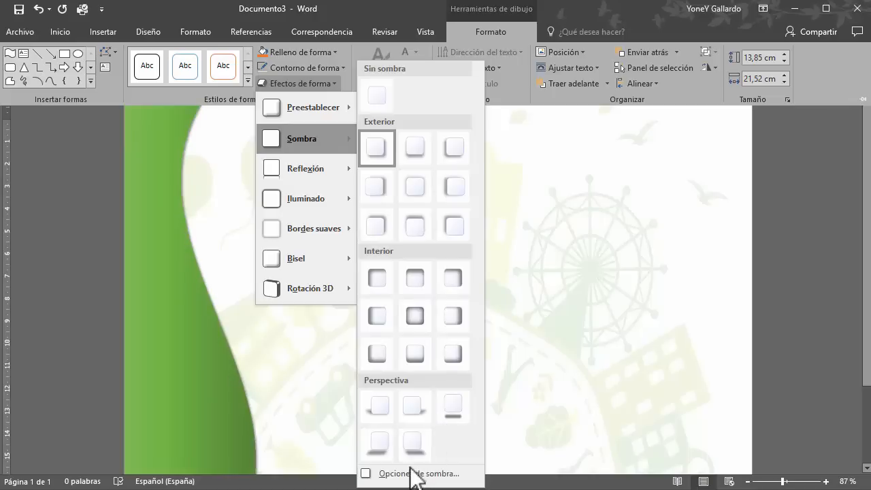
{"action": "left_click", "coordinate": [413, 473]}
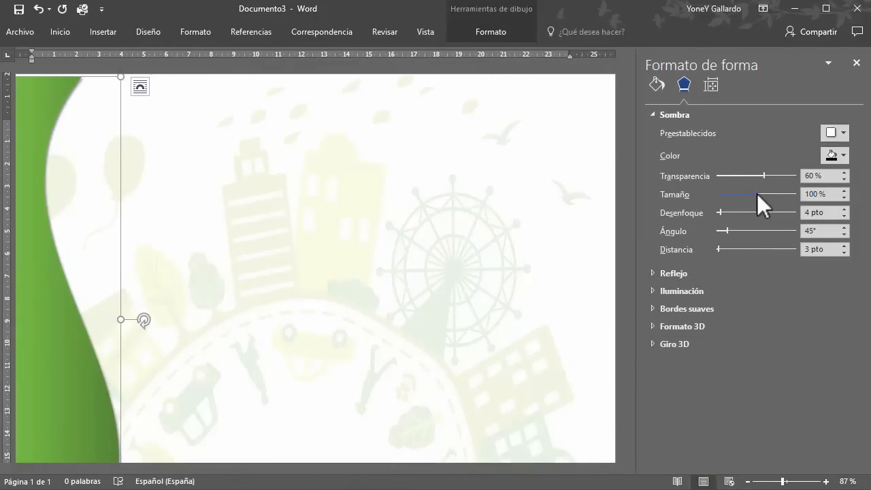
{"action": "left_click_drag", "start_coordinate": [758, 194], "coordinate": [758, 194]}
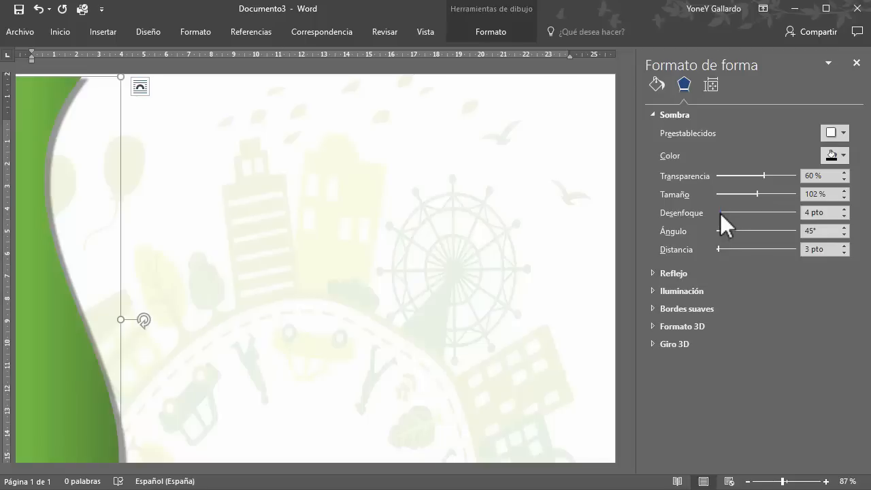
{"action": "left_click_drag", "start_coordinate": [723, 213], "coordinate": [727, 213]}
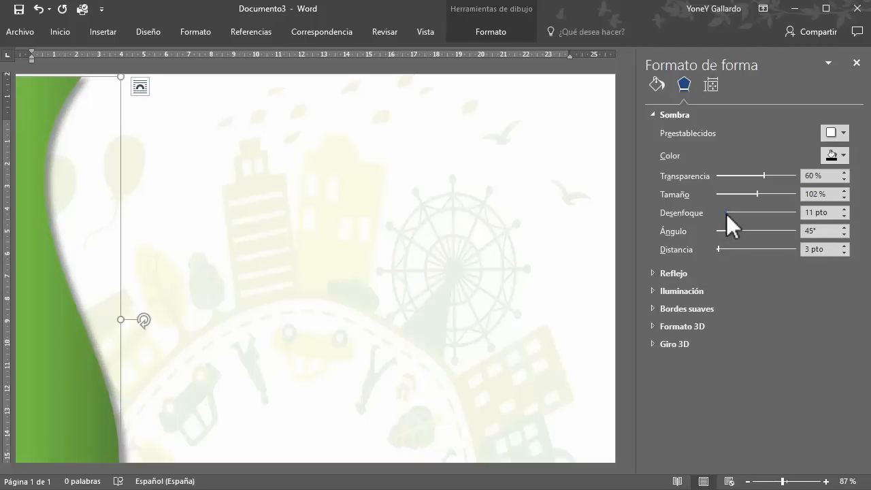
{"action": "left_click", "coordinate": [520, 225]}
{"action": "left_click", "coordinate": [293, 253]}
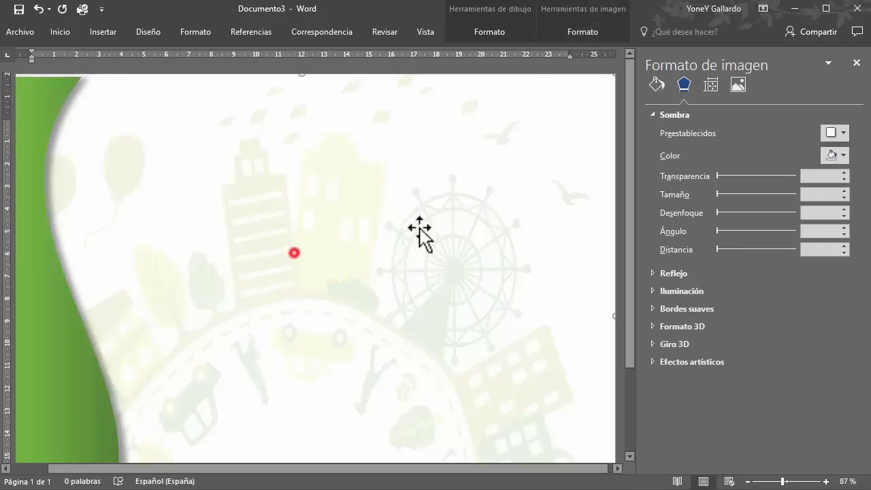
{"action": "left_click", "coordinate": [857, 62]}
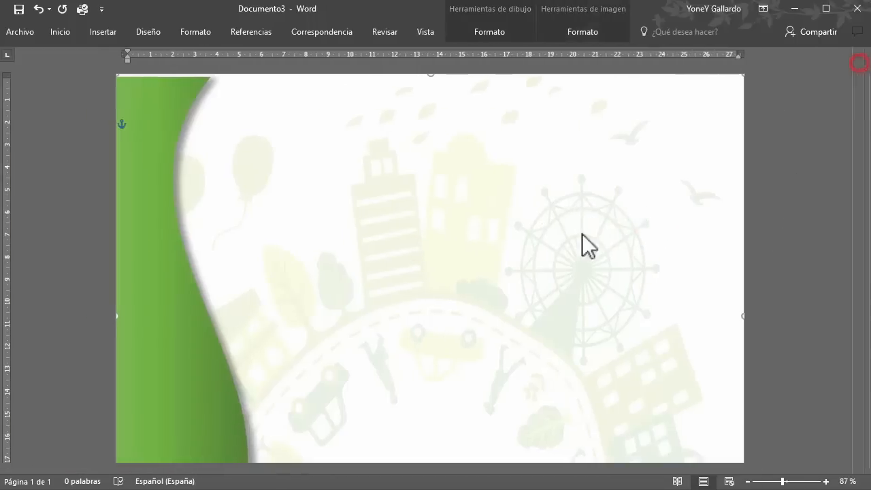
Examine the page from its upper edge to its lower edge, checking the shadowed green wave against the faded city picture
{"action": "scroll", "coordinate": [666, 250], "scroll_direction": "down", "scroll_amount": 3}
{"action": "scroll", "coordinate": [665, 249], "scroll_direction": "up", "scroll_amount": 5}
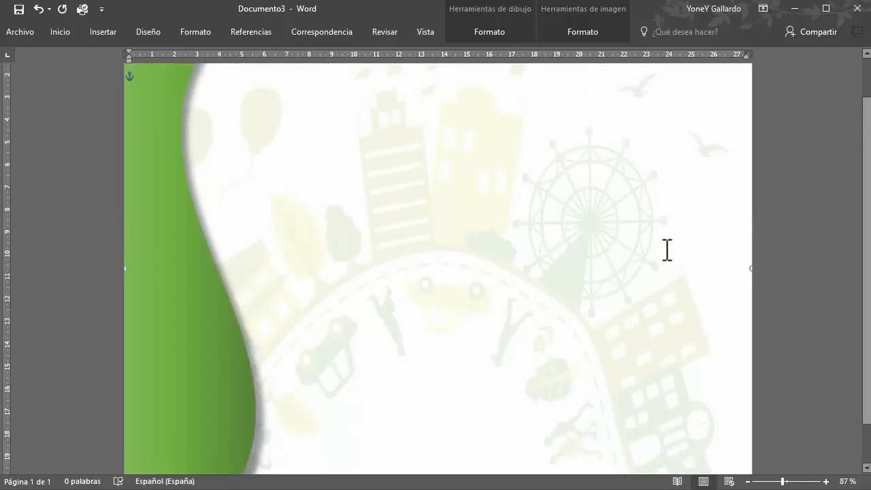
{"action": "left_click", "coordinate": [170, 201]}
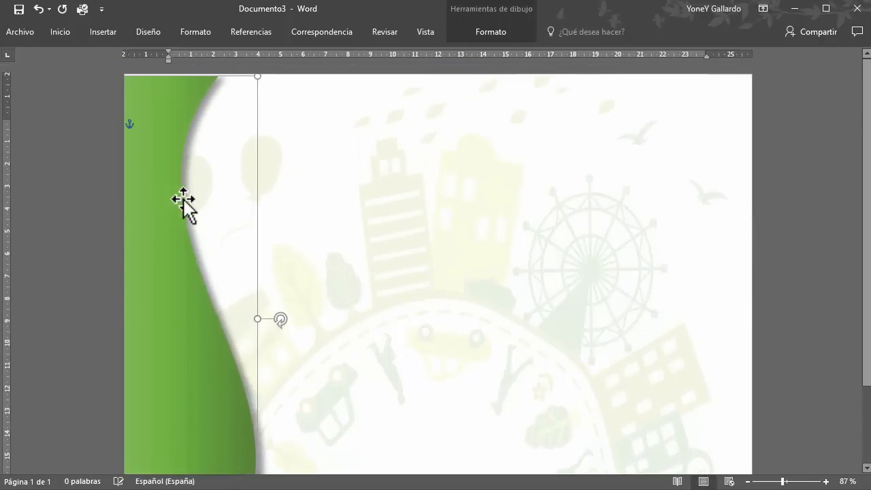
{"action": "scroll", "coordinate": [542, 221], "scroll_direction": "down", "scroll_amount": 3}
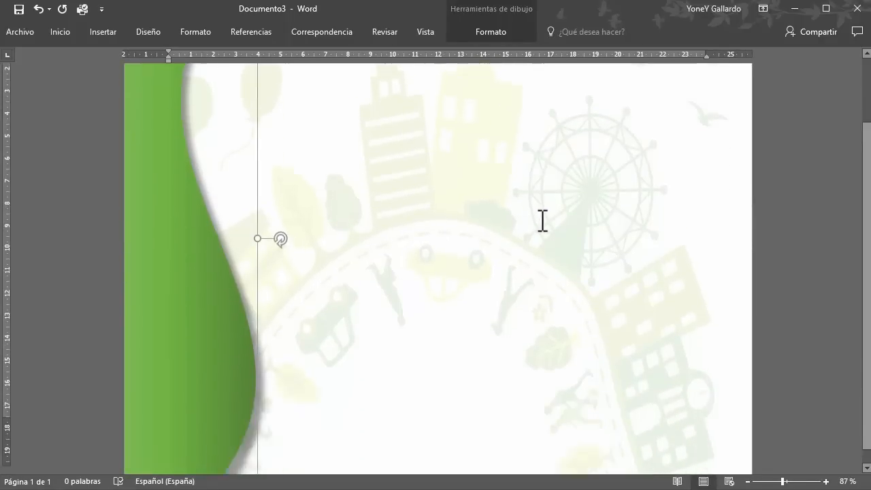
{"action": "left_click", "coordinate": [797, 307]}
{"action": "scroll", "coordinate": [798, 308], "scroll_direction": "up", "scroll_amount": 3}
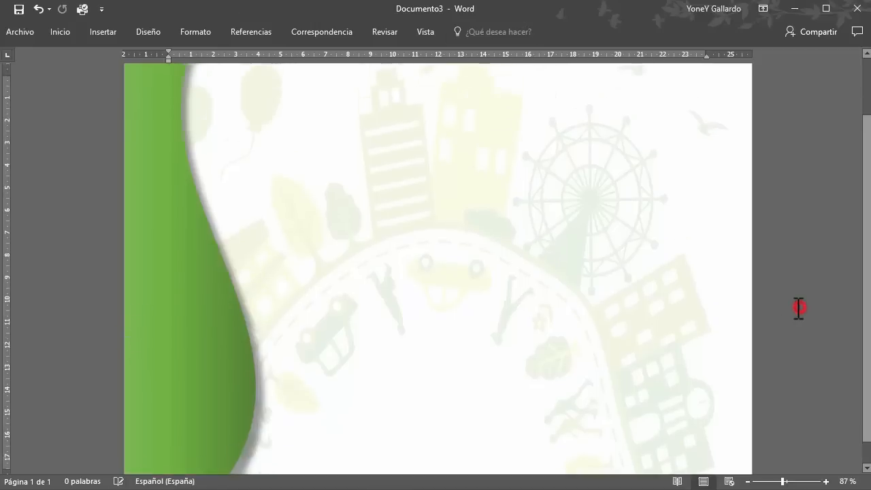
{"action": "left_click", "coordinate": [173, 269]}
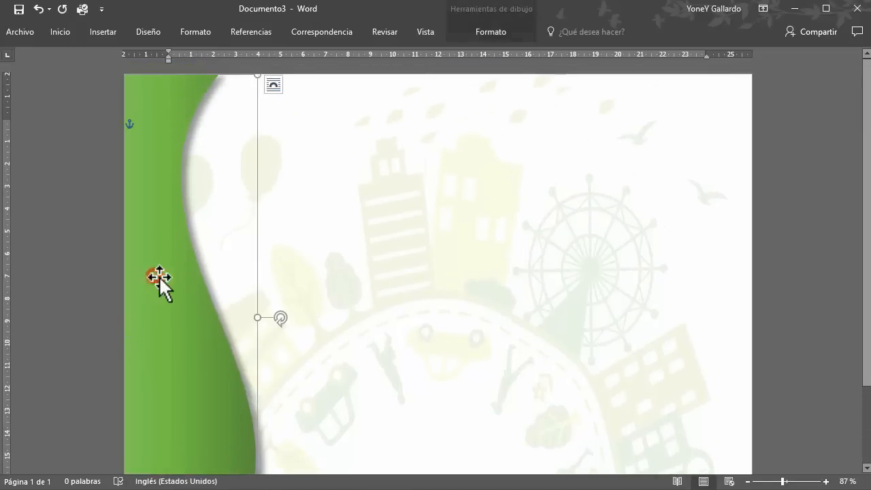
{"action": "left_click", "coordinate": [812, 254]}
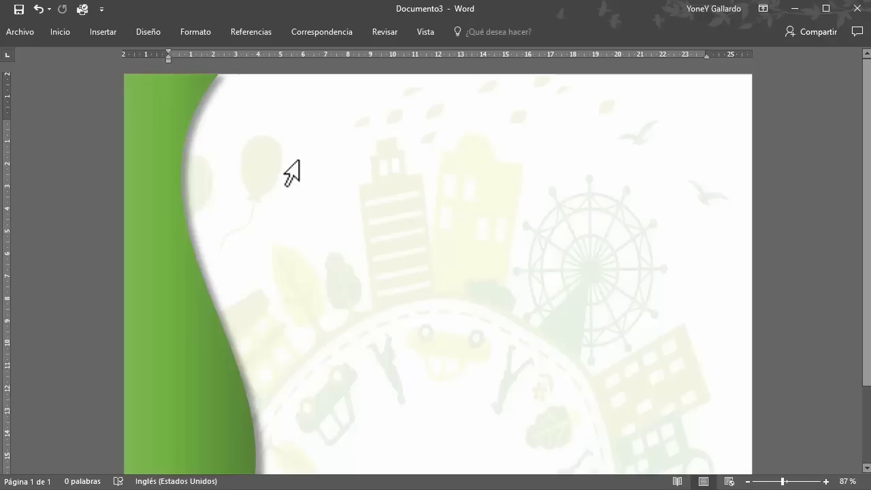
{"action": "scroll", "coordinate": [557, 247], "scroll_direction": "down", "scroll_amount": 3}
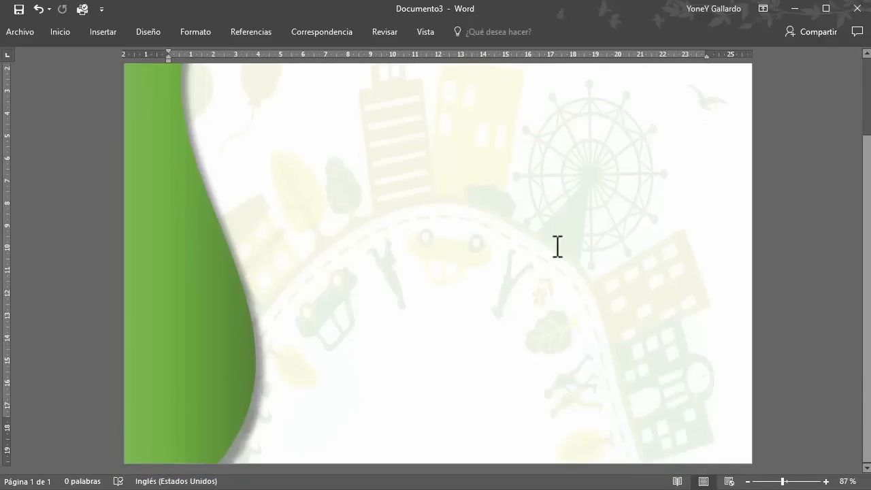
{"action": "scroll", "coordinate": [558, 246], "scroll_direction": "up", "scroll_amount": 3}
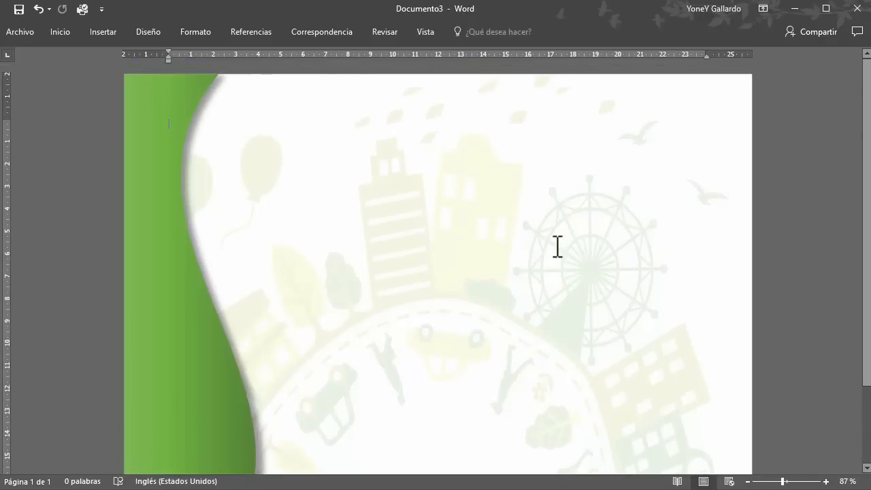
Check how the page appears in the print preview, then return to the document
{"action": "key", "text": "ctrl+p"}
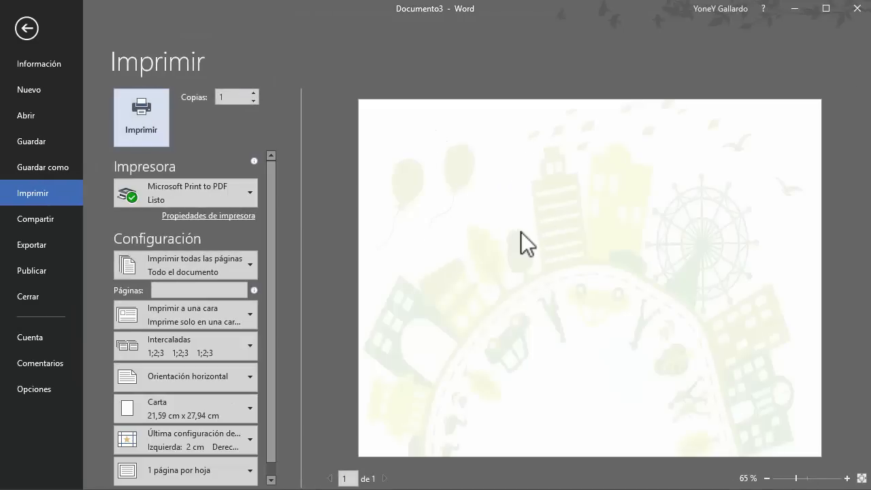
{"action": "key", "text": "Escape"}
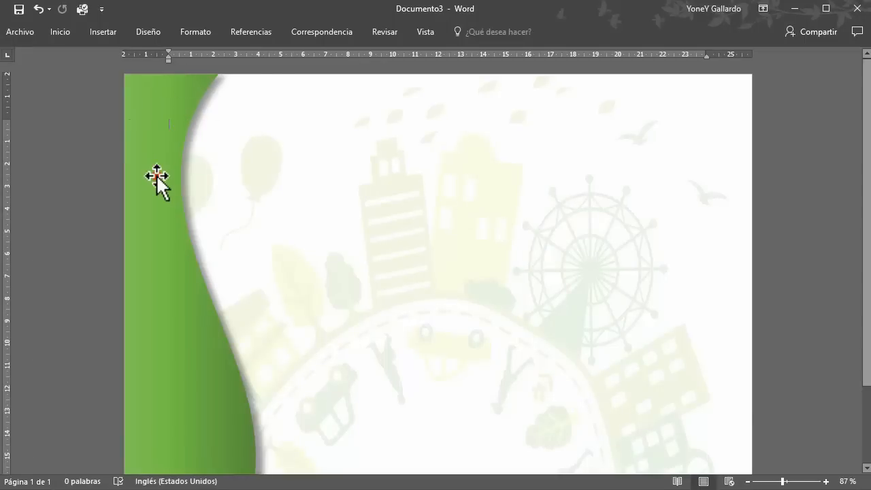
{"action": "left_click", "coordinate": [156, 175]}
{"action": "left_click", "coordinate": [817, 264]}
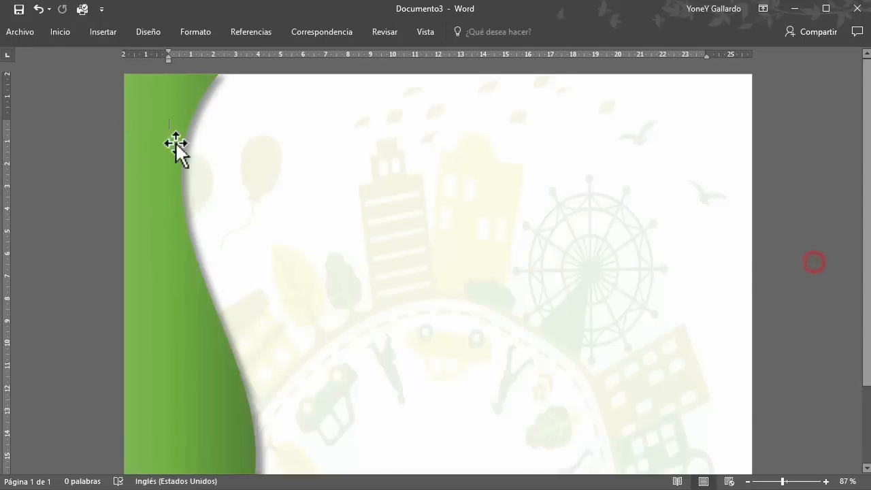
{"action": "left_click", "coordinate": [15, 32]}
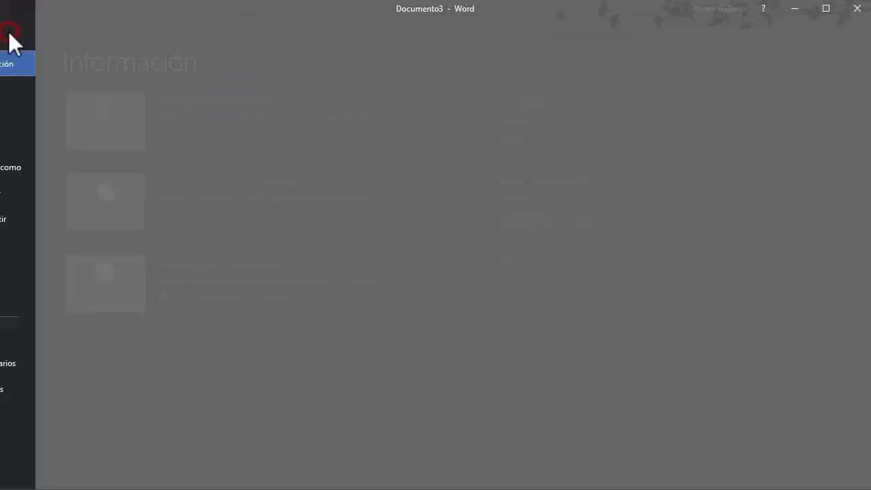
{"action": "key", "text": "Escape"}
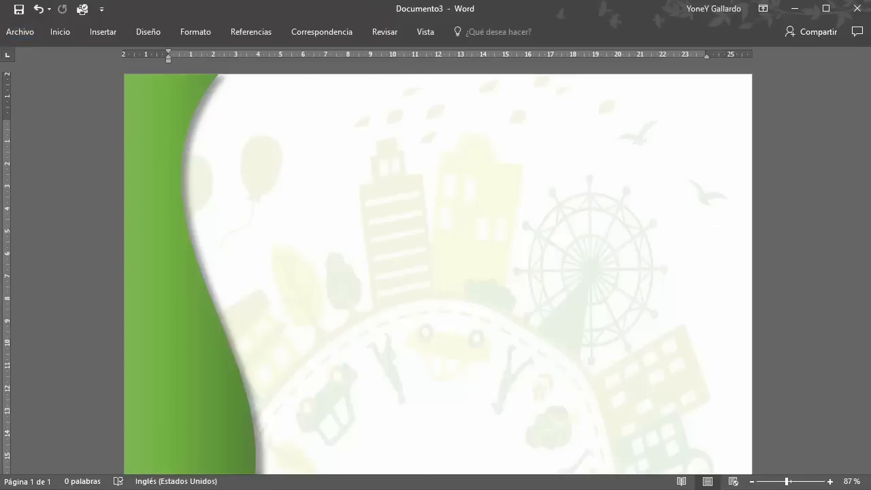
Start saving a copy of the document and choose the 01 folder on the desktop (Escritorio) as its location
{"action": "key", "text": "alt+Tab"}
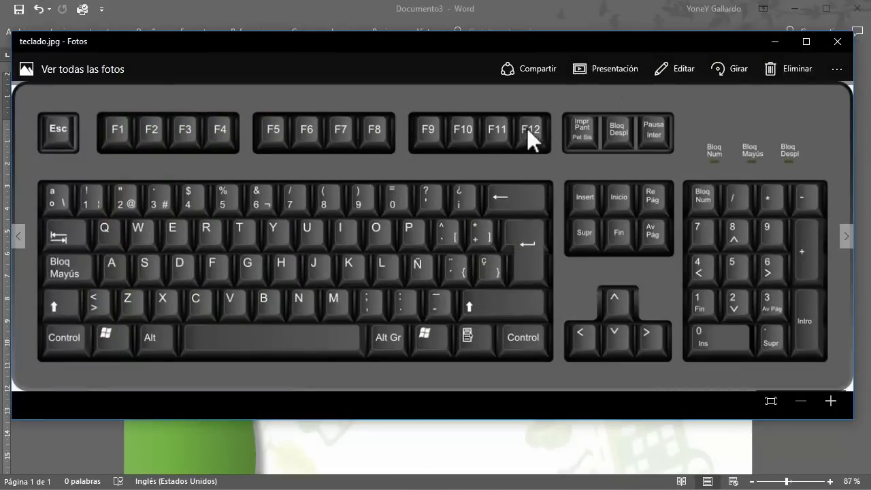
{"action": "left_click", "coordinate": [781, 41]}
{"action": "key", "text": "F12"}
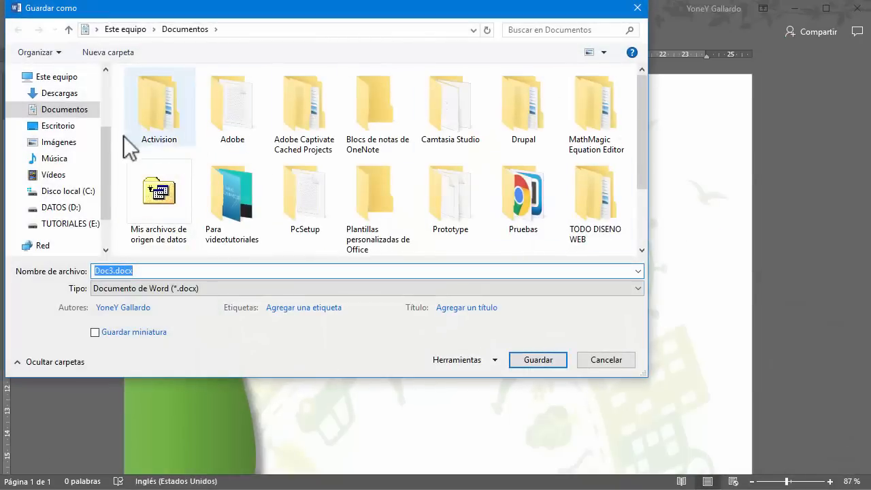
{"action": "left_click", "coordinate": [54, 125]}
{"action": "double_click", "coordinate": [239, 86]}
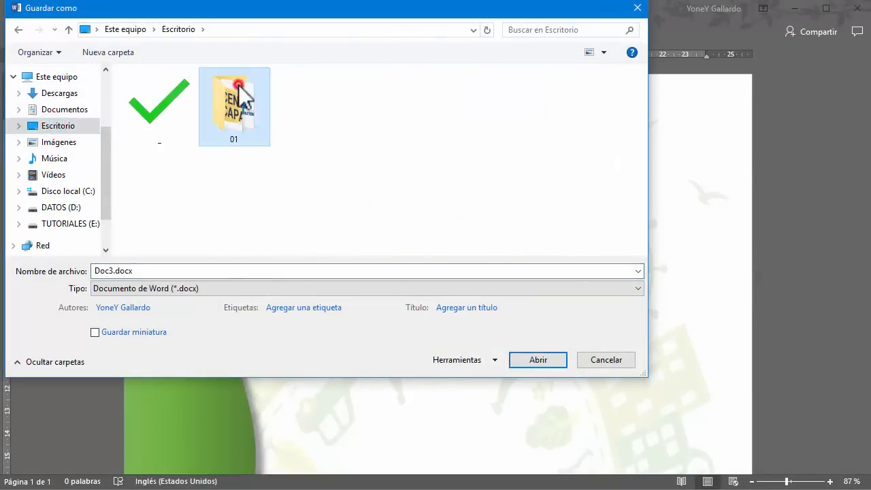
Export the document as a PDF named ejemplo, then close the resulting PDF after viewing it
{"action": "double_click", "coordinate": [213, 270]}
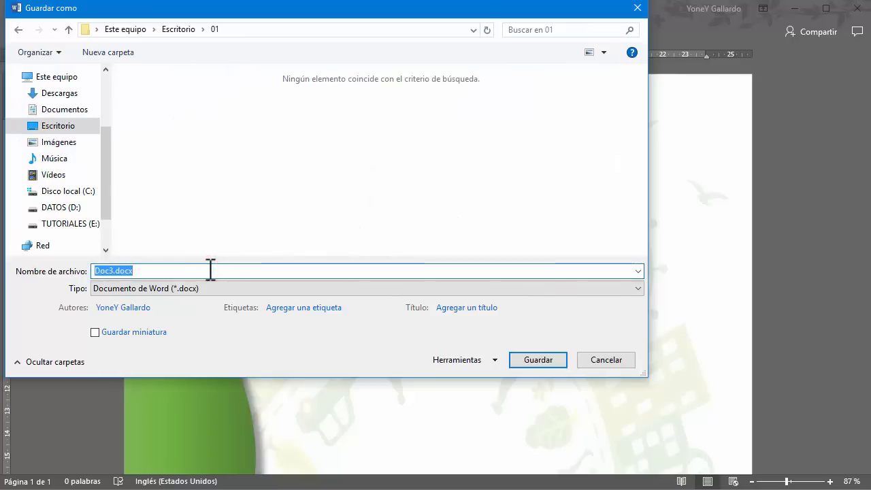
{"action": "type", "text": "ejemplo"}
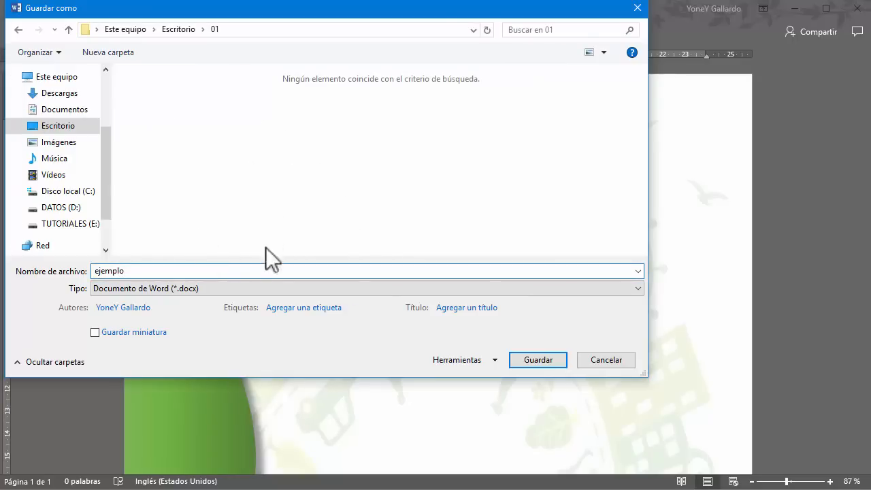
{"action": "left_click", "coordinate": [258, 288]}
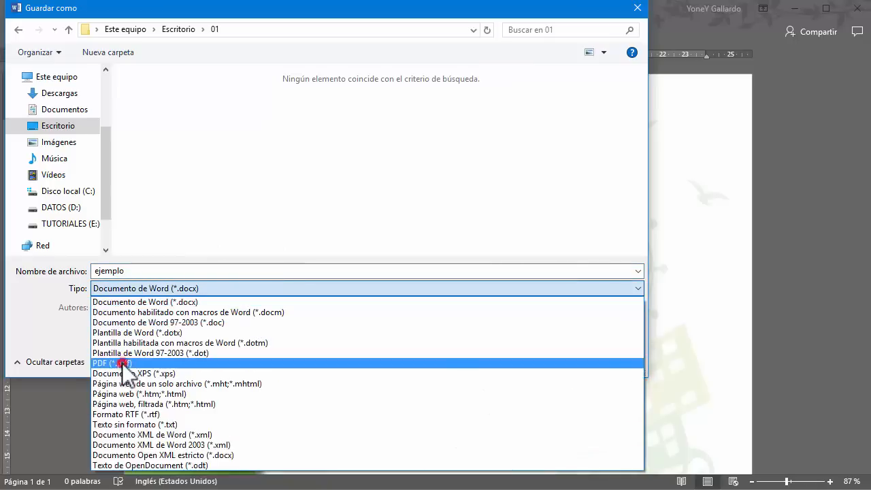
{"action": "left_click", "coordinate": [122, 363]}
{"action": "left_click", "coordinate": [525, 393]}
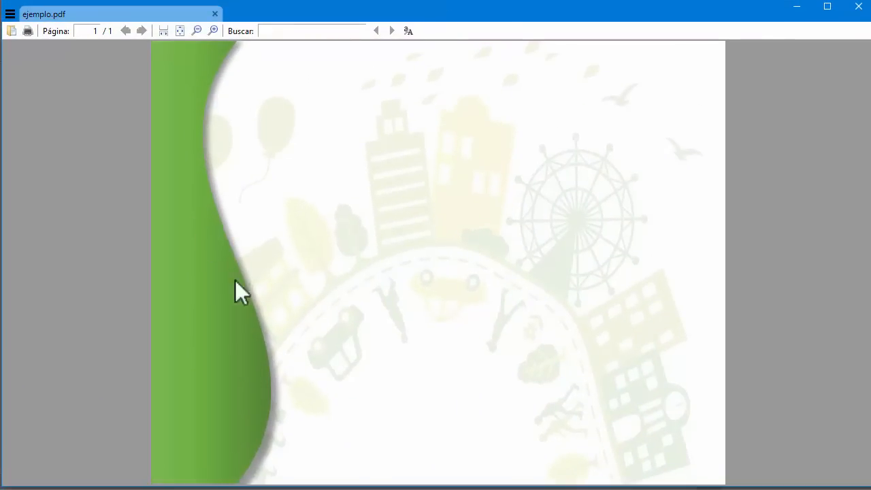
{"action": "left_click", "coordinate": [853, 9]}
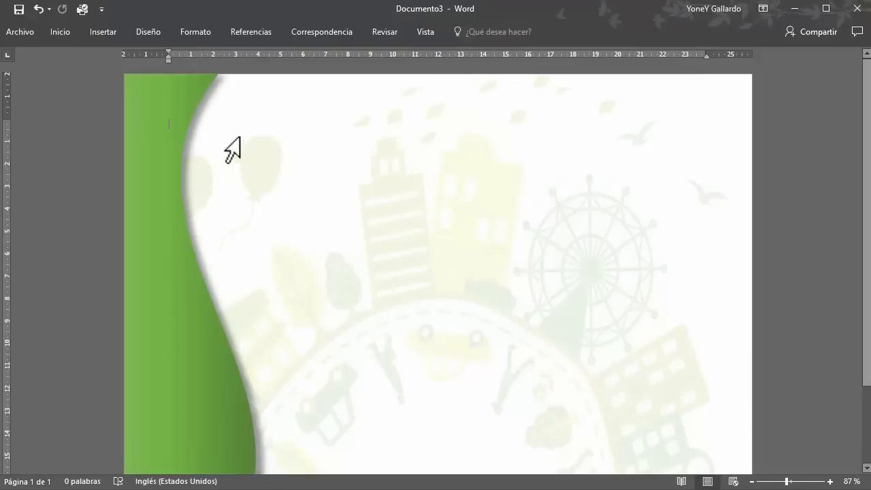
Try entering sample text directly on the page, then undo it
{"action": "type", "text": "sdfasdfasdfasdfasdf"}
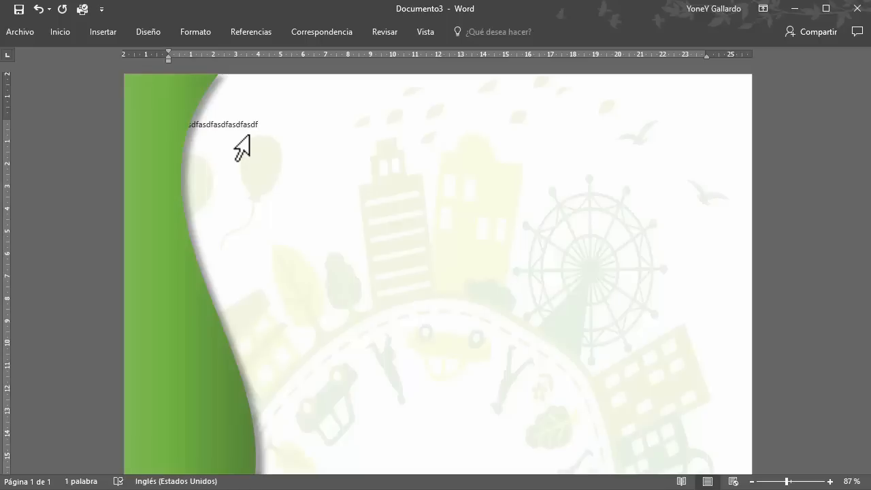
{"action": "key", "text": "ctrl+z"}
Insert a simple text box (Cuadro de texto simple) and move it beside the wave's upper part
{"action": "left_click", "coordinate": [103, 32]}
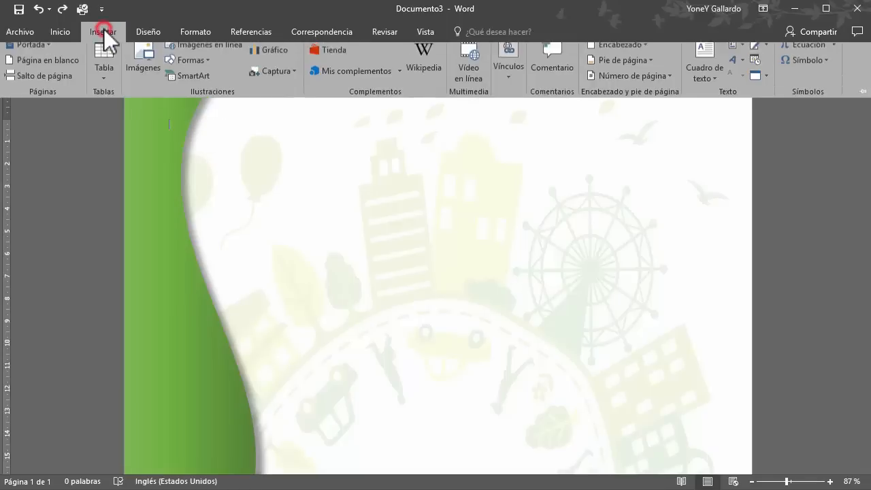
{"action": "left_click", "coordinate": [863, 99]}
{"action": "scroll", "coordinate": [753, 223], "scroll_direction": "down", "scroll_amount": 2}
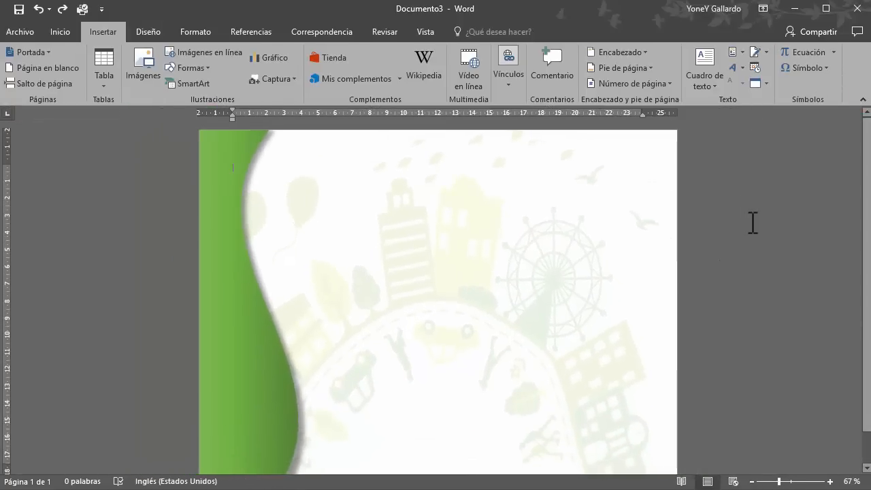
{"action": "scroll", "coordinate": [753, 223], "scroll_direction": "down", "scroll_amount": 1}
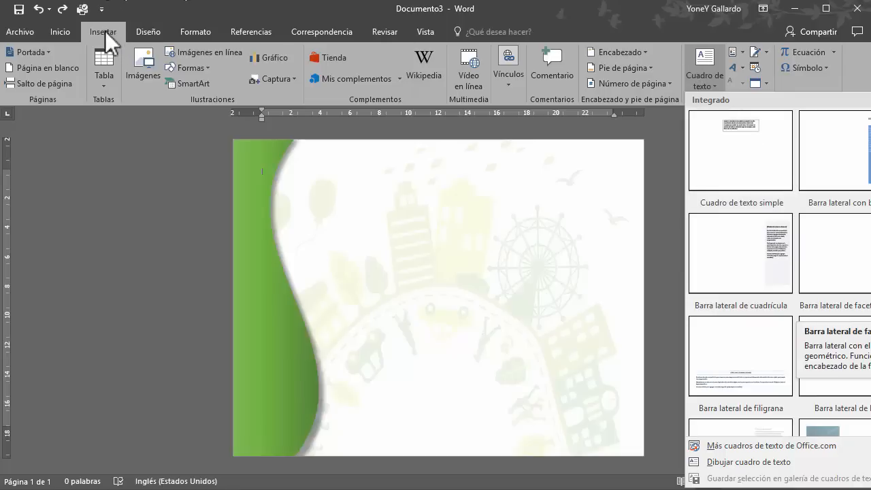
{"action": "left_click", "coordinate": [749, 132]}
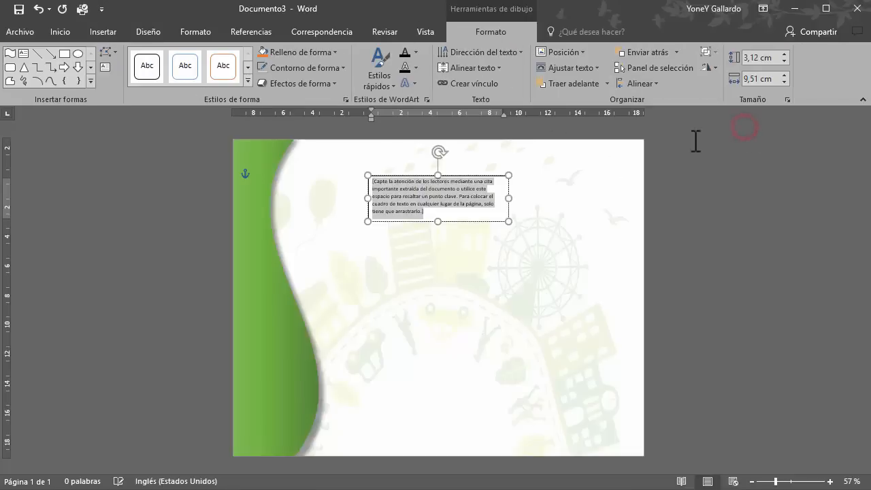
{"action": "left_click_drag", "start_coordinate": [461, 170], "coordinate": [399, 159]}
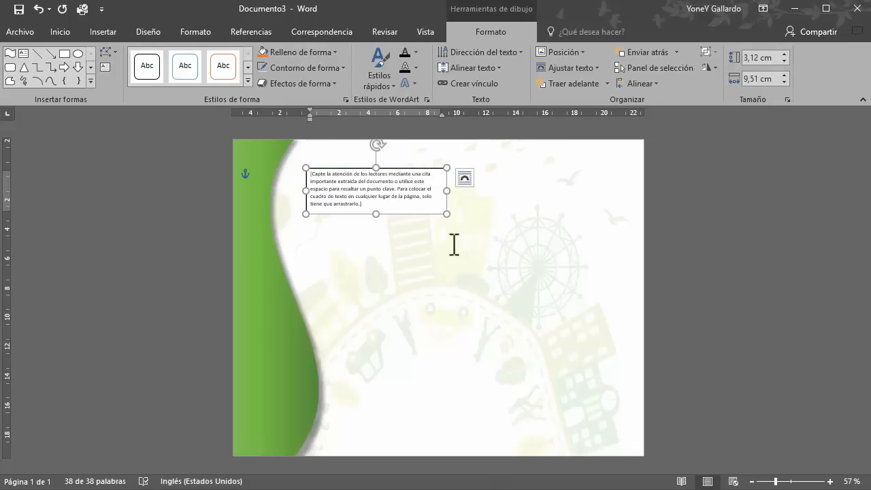
Replace the text box's placeholder text with "Global" and narrow the box to about 6.25 cm
{"action": "scroll", "coordinate": [454, 245], "scroll_direction": "up", "scroll_amount": 2}
{"action": "left_click", "coordinate": [333, 193]}
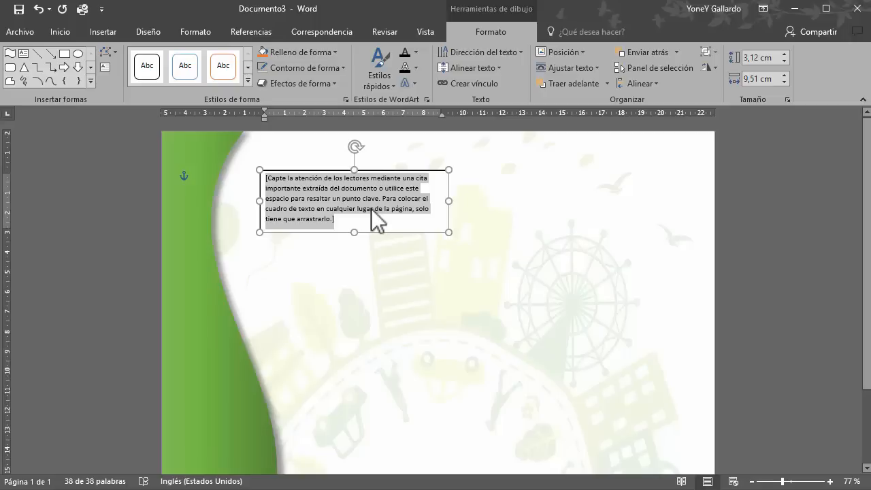
{"action": "type", "text": "GLO"}
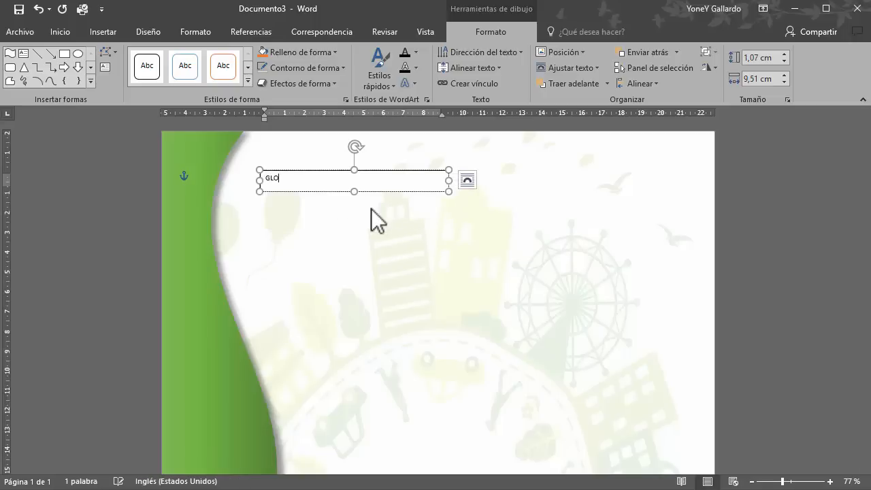
{"action": "type", "text": "BAL"}
{"action": "key", "text": "BackSpace"}
{"action": "key", "text": "BackSpace"}
{"action": "key", "text": "BackSpace"}
{"action": "key", "text": "BackSpace"}
{"action": "key", "text": "BackSpace"}
{"action": "type", "text": "lobal"}
{"action": "left_click_drag", "start_coordinate": [448, 191], "coordinate": [385, 192]}
Increase the font size of "Global" to 26 and make its text box taller and wider
{"action": "left_click_drag", "start_coordinate": [287, 180], "coordinate": [251, 191]}
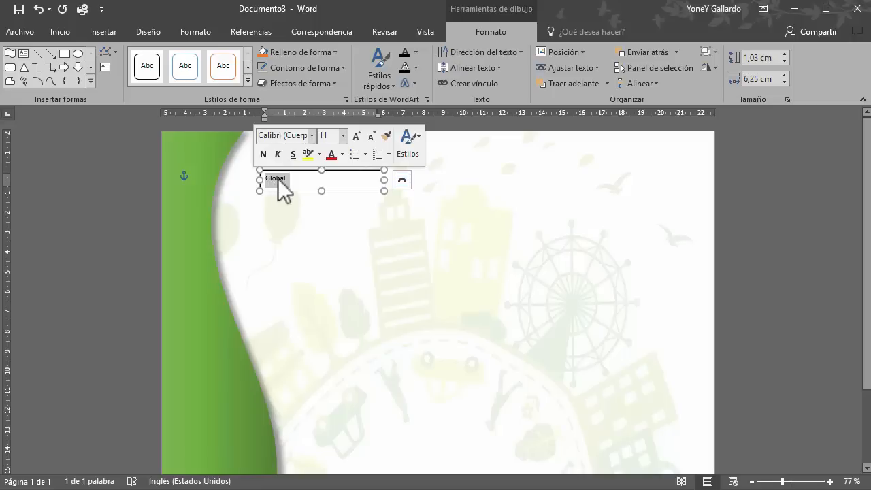
{"action": "left_click", "coordinate": [59, 32]}
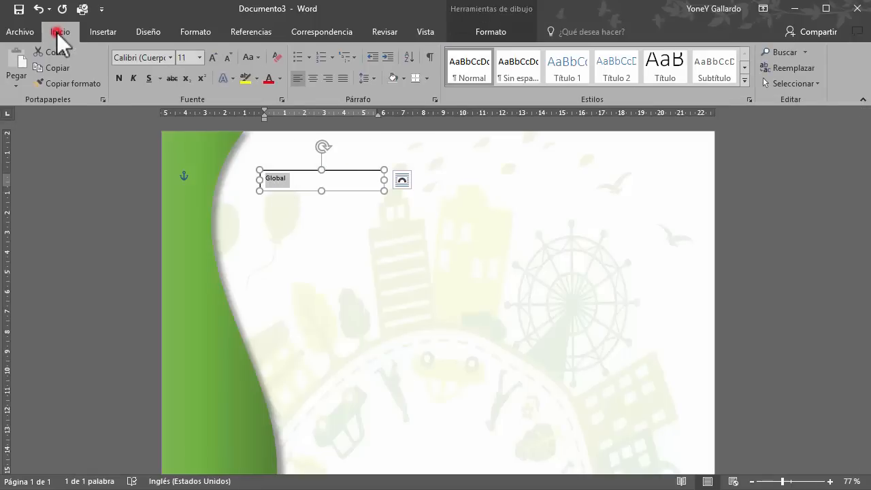
{"action": "left_click", "coordinate": [214, 54]}
{"action": "left_click", "coordinate": [214, 53]}
{"action": "left_click", "coordinate": [213, 54]}
{"action": "left_click", "coordinate": [214, 54]}
{"action": "left_click", "coordinate": [214, 53]}
{"action": "left_click", "coordinate": [214, 54]}
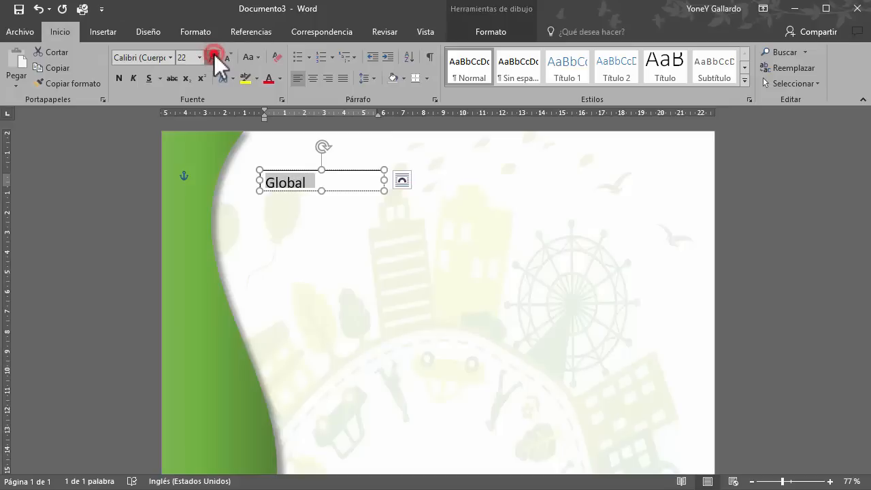
{"action": "left_click", "coordinate": [214, 54]}
{"action": "left_click", "coordinate": [214, 53]}
{"action": "left_click_drag", "start_coordinate": [322, 191], "coordinate": [320, 202]}
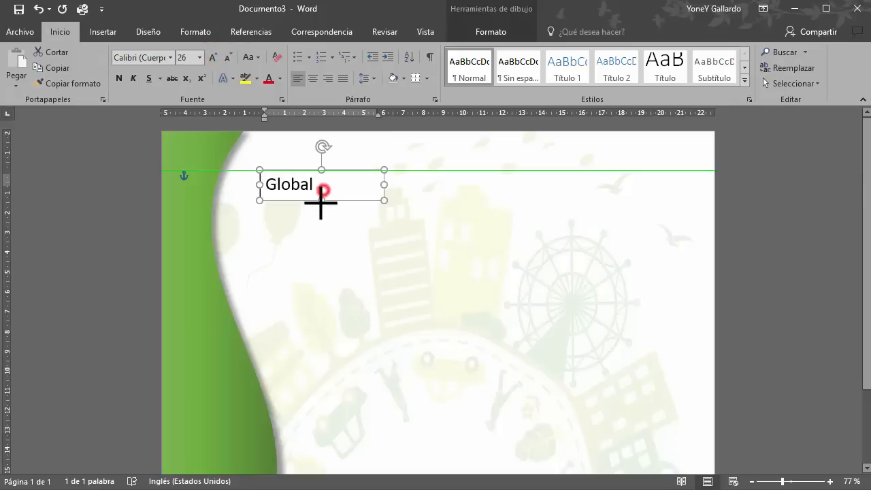
{"action": "left_click_drag", "start_coordinate": [383, 187], "coordinate": [433, 188]}
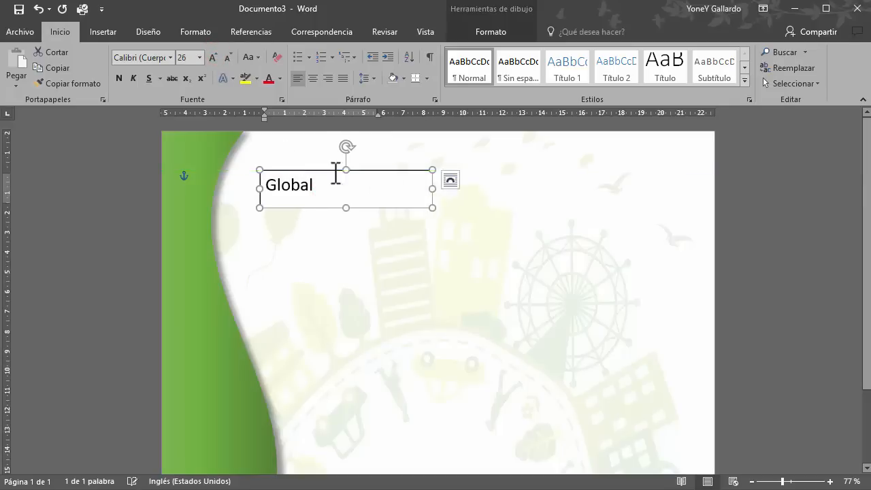
Increase the font size of the word "Global" to 72
{"action": "left_click_drag", "start_coordinate": [325, 189], "coordinate": [268, 183]}
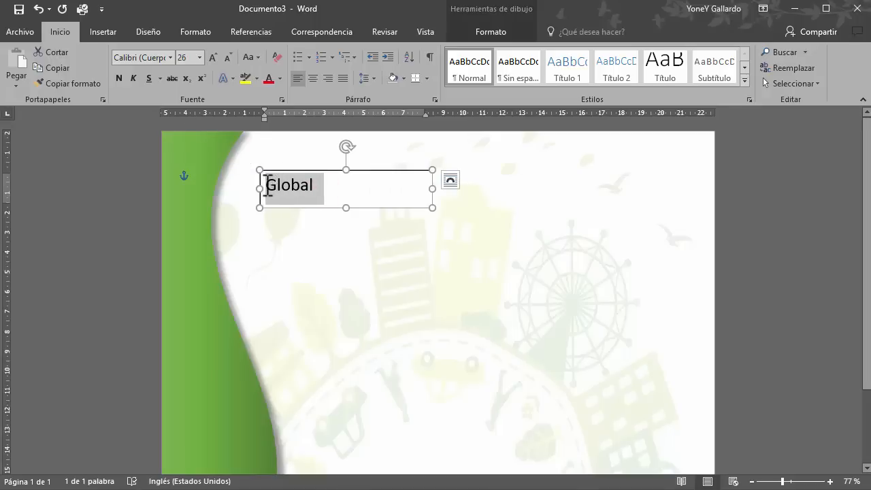
{"action": "left_click", "coordinate": [215, 56]}
{"action": "left_click", "coordinate": [215, 56]}
{"action": "left_click", "coordinate": [215, 56]}
{"action": "left_click", "coordinate": [214, 56]}
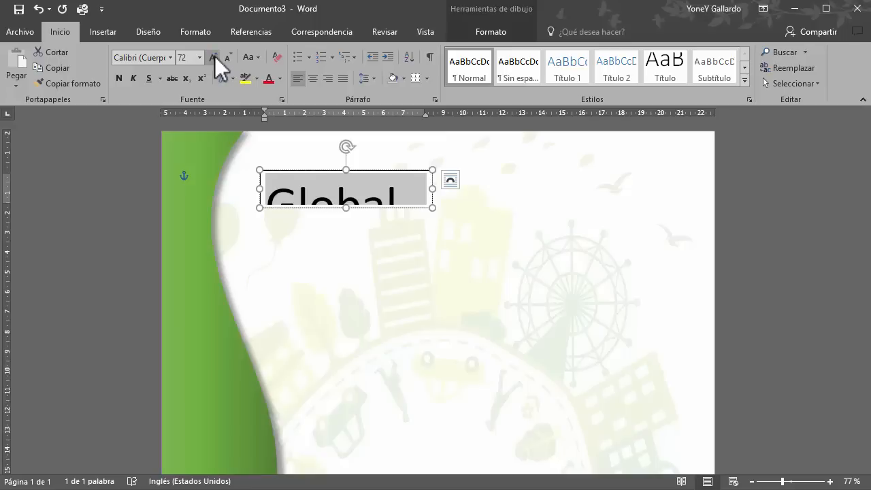
Make the "Global" text box taller and change the text's font to Century Gothic
{"action": "left_click_drag", "start_coordinate": [347, 208], "coordinate": [346, 228]}
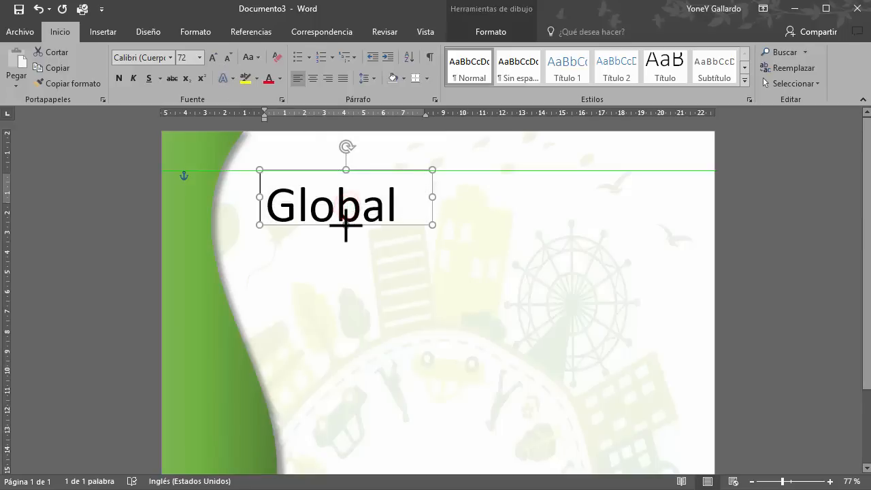
{"action": "left_click", "coordinate": [386, 170]}
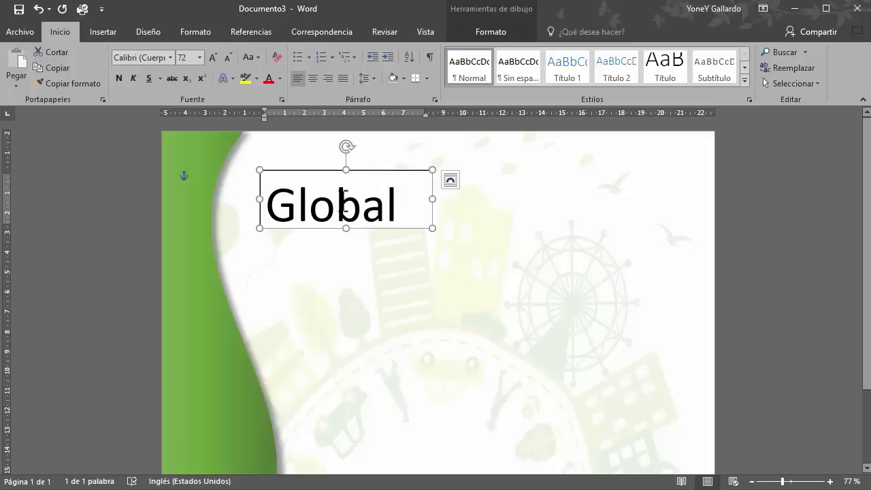
{"action": "left_click", "coordinate": [151, 57]}
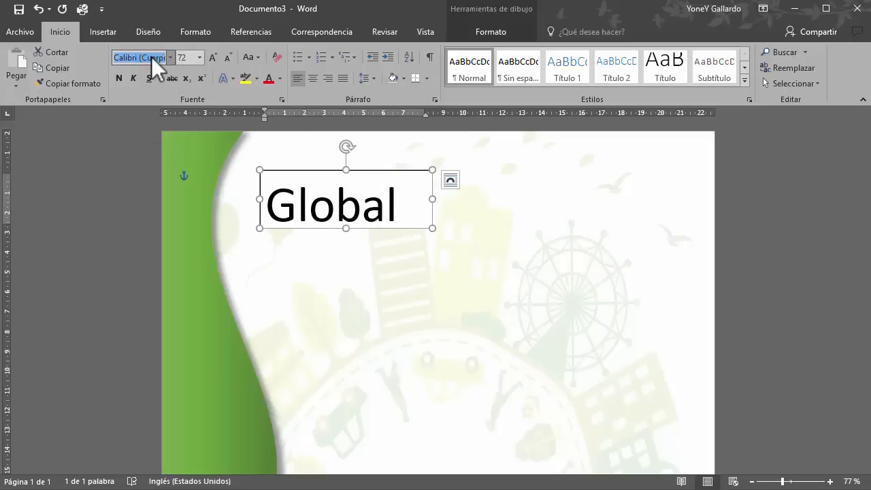
{"action": "left_click", "coordinate": [170, 58]}
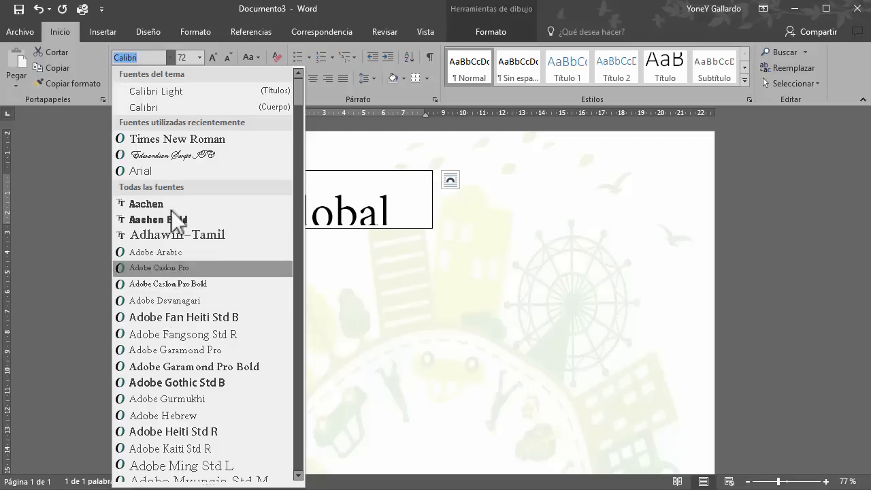
{"action": "type", "text": "Cent"}
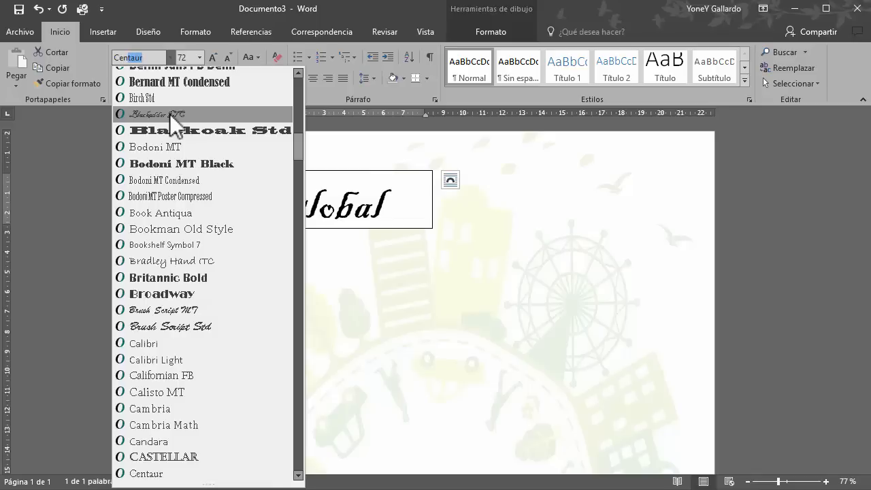
{"action": "type", "text": "aury g"}
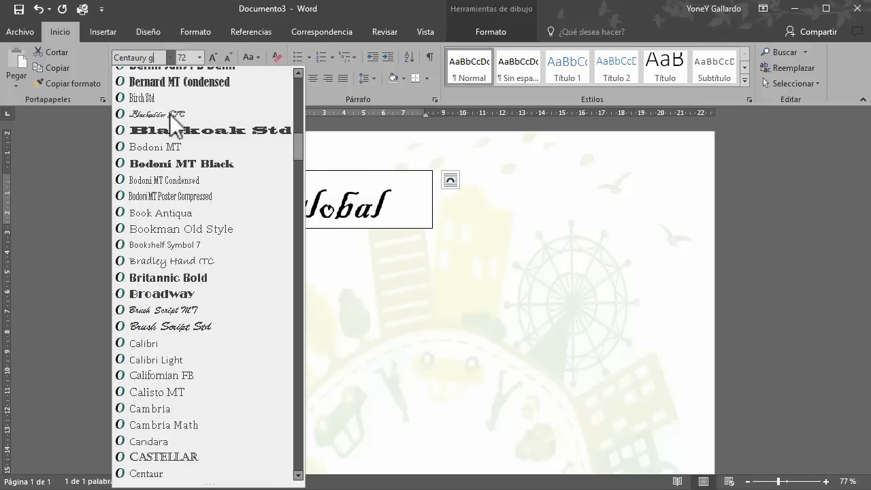
{"action": "key", "text": "BackSpace"}
{"action": "key", "text": "BackSpace"}
{"action": "key", "text": "BackSpace"}
{"action": "type", "text": "ury"}
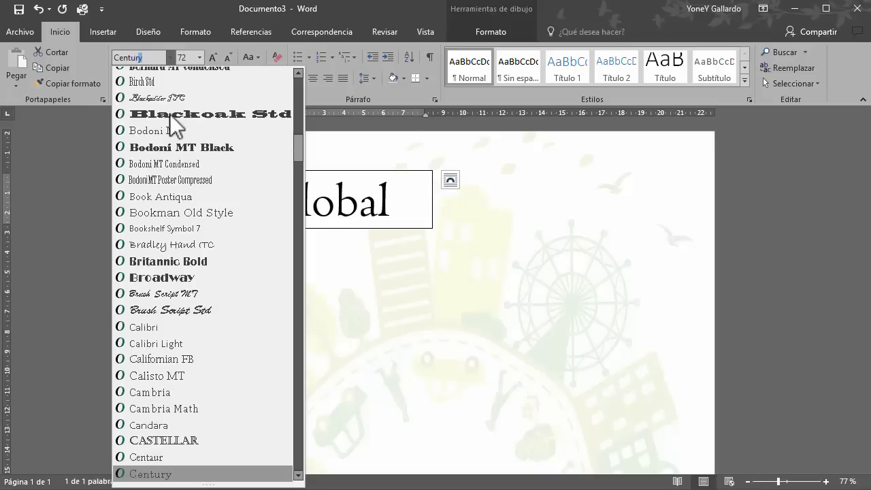
{"action": "key", "text": "Return"}
Widen the text box so that "Global" fits on one line, and move the box slightly down
{"action": "key", "text": "BackSpace"}
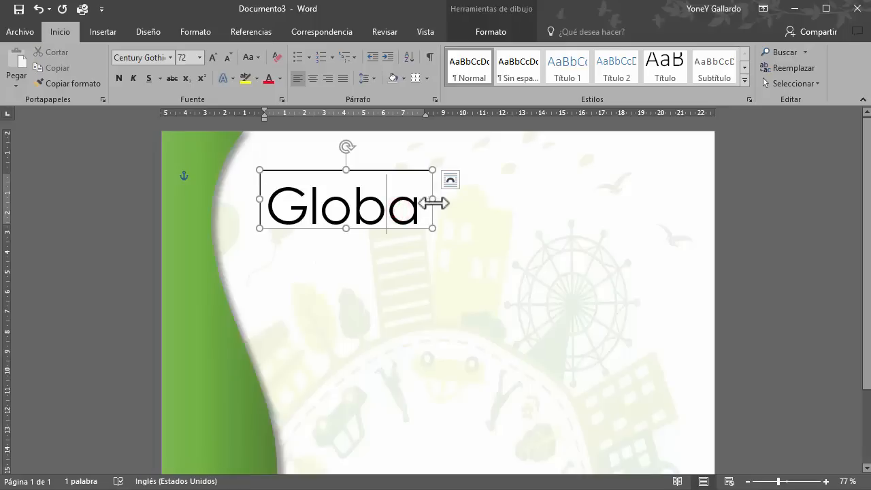
{"action": "type", "text": "l"}
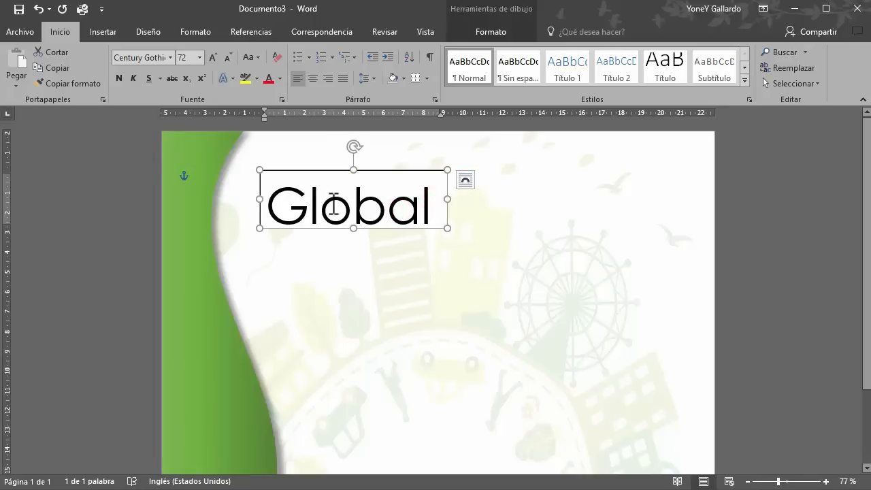
{"action": "left_click_drag", "start_coordinate": [339, 170], "coordinate": [338, 183]}
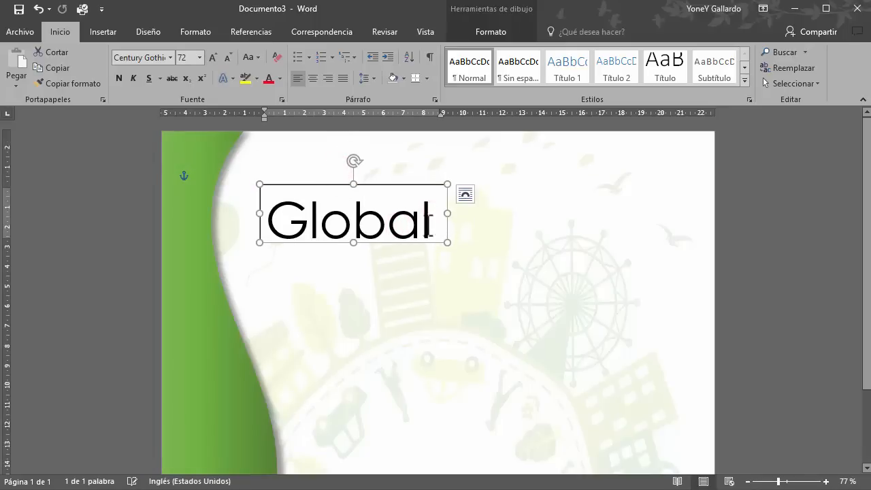
Set the font size of the letters "lobal" to 60
{"action": "left_click_drag", "start_coordinate": [431, 220], "coordinate": [311, 221]}
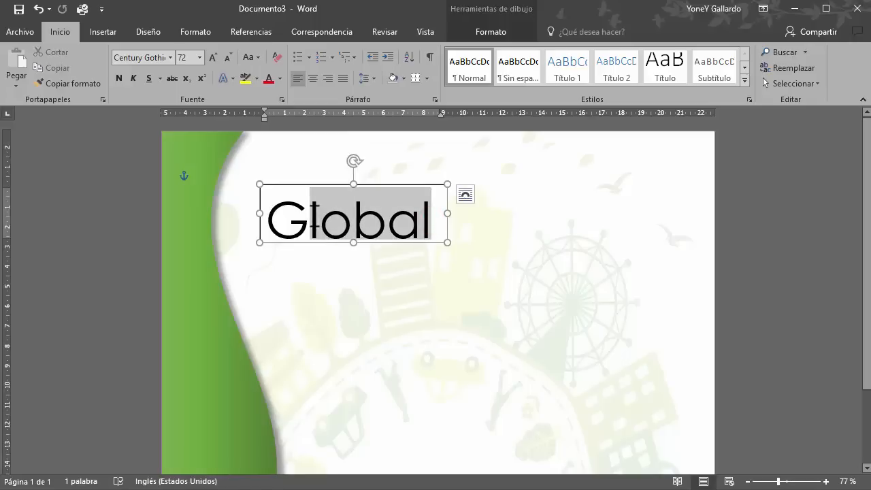
{"action": "left_click", "coordinate": [199, 57]}
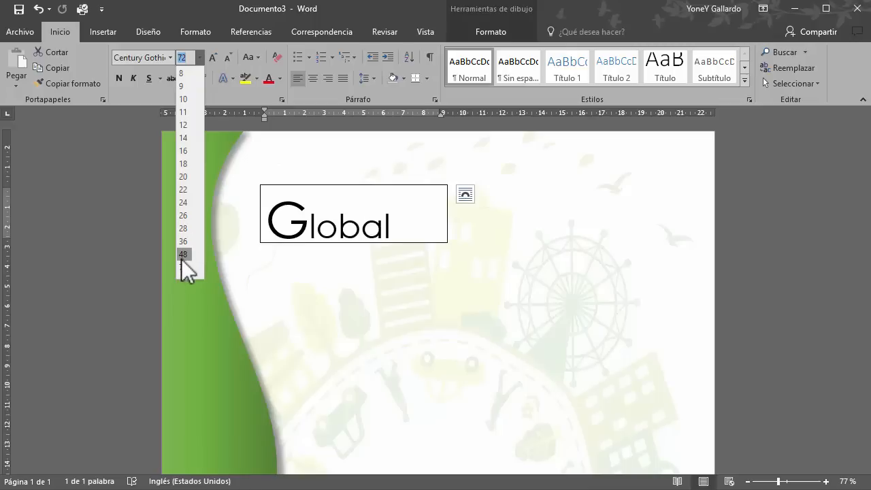
{"action": "left_click", "coordinate": [181, 58]}
{"action": "type", "text": "8"}
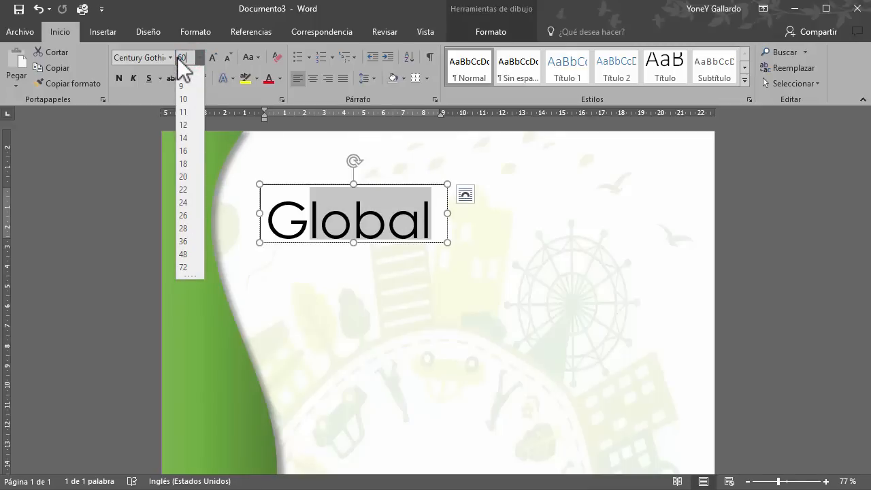
{"action": "type", "text": "0"}
{"action": "key", "text": "Return"}
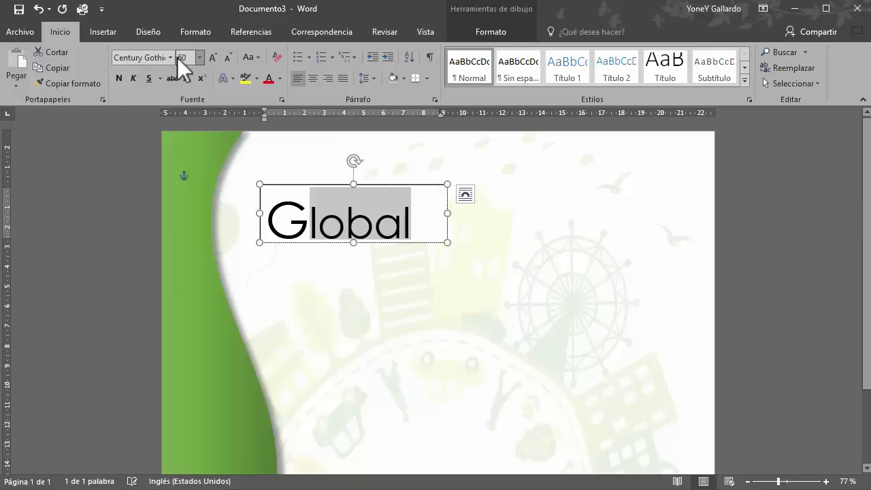
Set the font size of the initial "G" to 90 and make the text box taller to fit it
{"action": "left_click", "coordinate": [304, 235]}
{"action": "left_click_drag", "start_coordinate": [312, 224], "coordinate": [266, 225]}
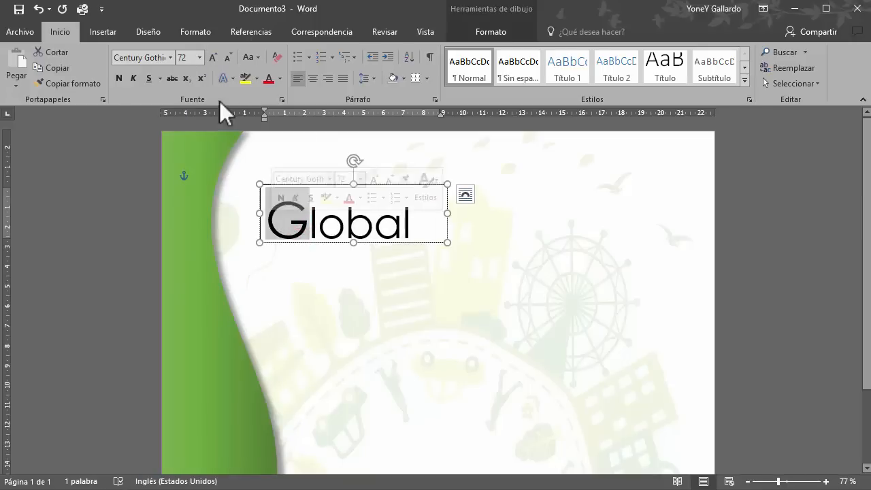
{"action": "left_click", "coordinate": [183, 58]}
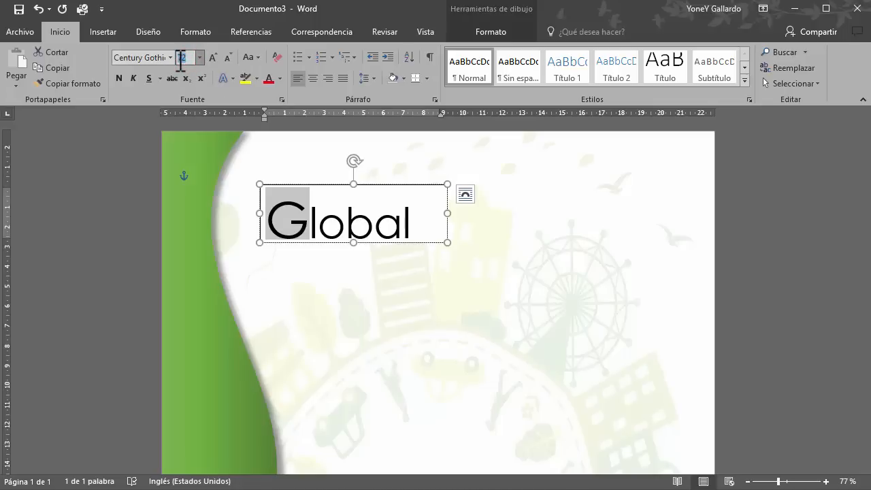
{"action": "type", "text": "90"}
{"action": "key", "text": "Return"}
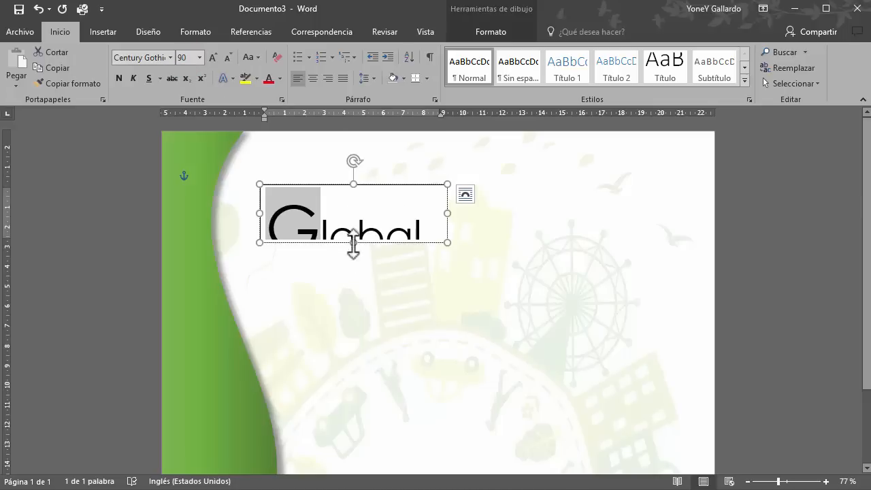
{"action": "left_click_drag", "start_coordinate": [353, 243], "coordinate": [352, 271]}
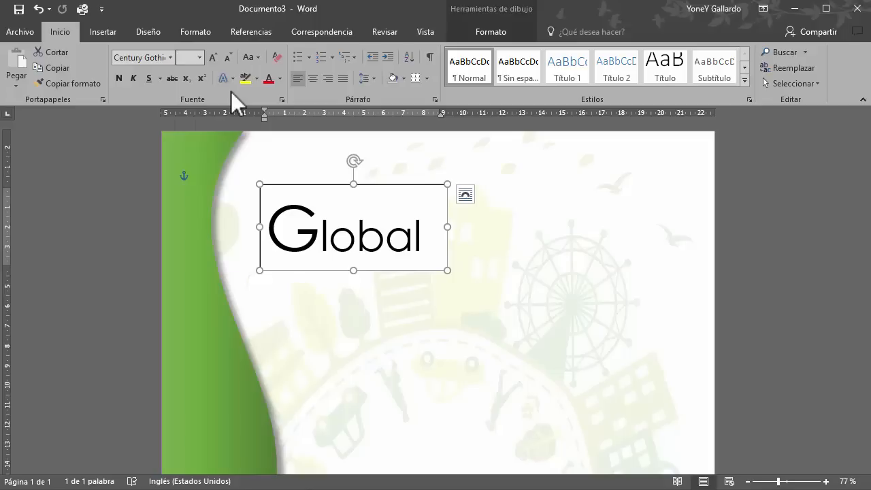
{"action": "type", "text": "100"}
{"action": "key", "text": "Return"}
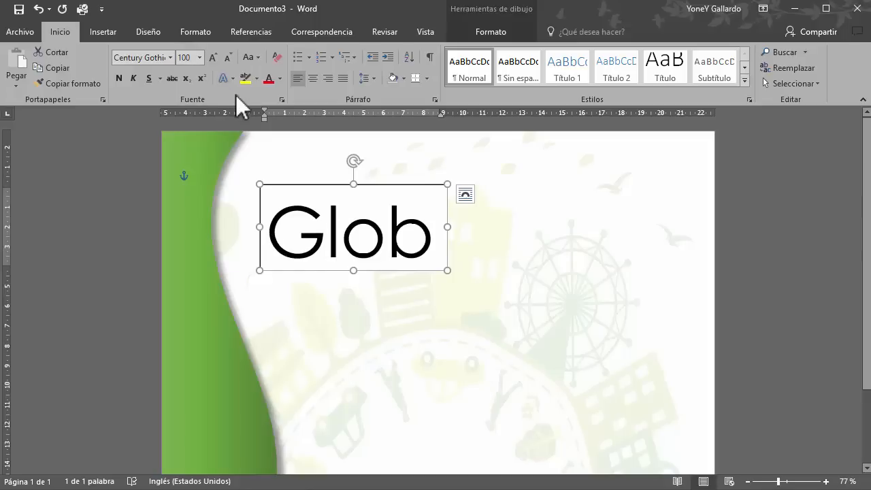
{"action": "key", "text": "ctrl+z"}
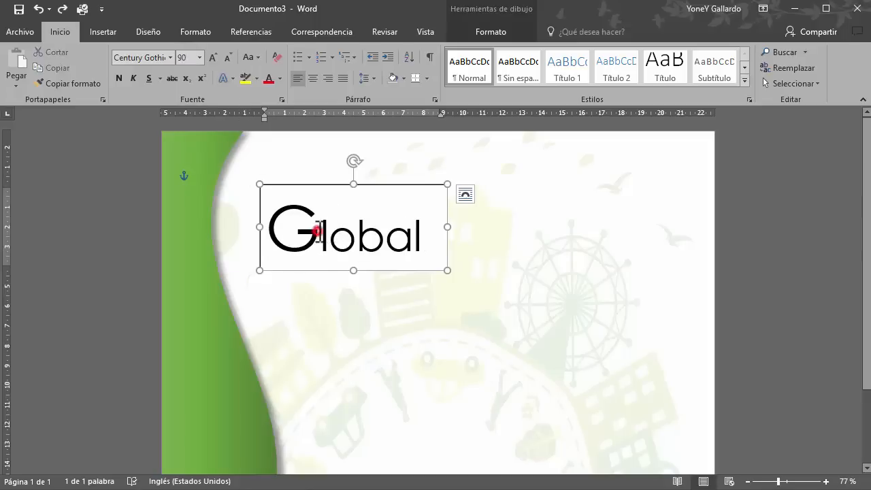
Set the font size of the initial "G" to 100 and widen the text box to about 11.74 cm
{"action": "left_click_drag", "start_coordinate": [320, 228], "coordinate": [284, 228]}
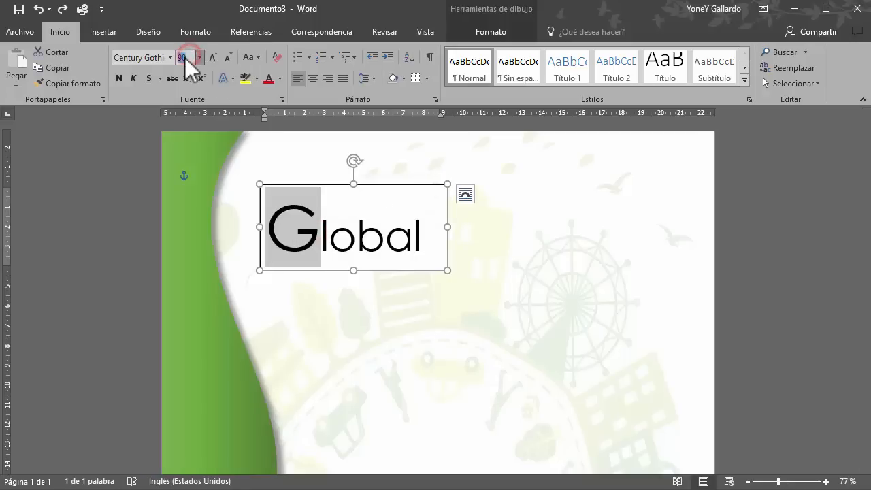
{"action": "type", "text": "100"}
{"action": "key", "text": "Return"}
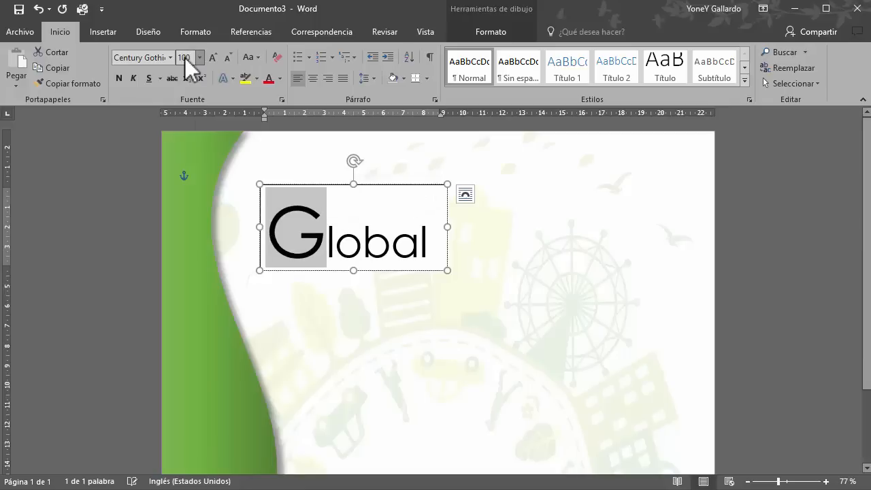
{"action": "left_click_drag", "start_coordinate": [447, 227], "coordinate": [493, 227]}
Move the "Global" text box over the background picture near the middle of the page
{"action": "left_click", "coordinate": [416, 356]}
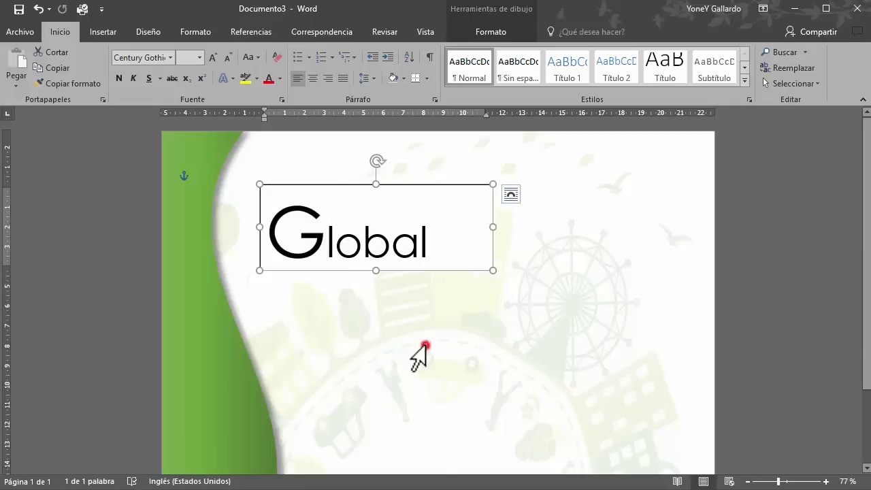
{"action": "left_click", "coordinate": [410, 238]}
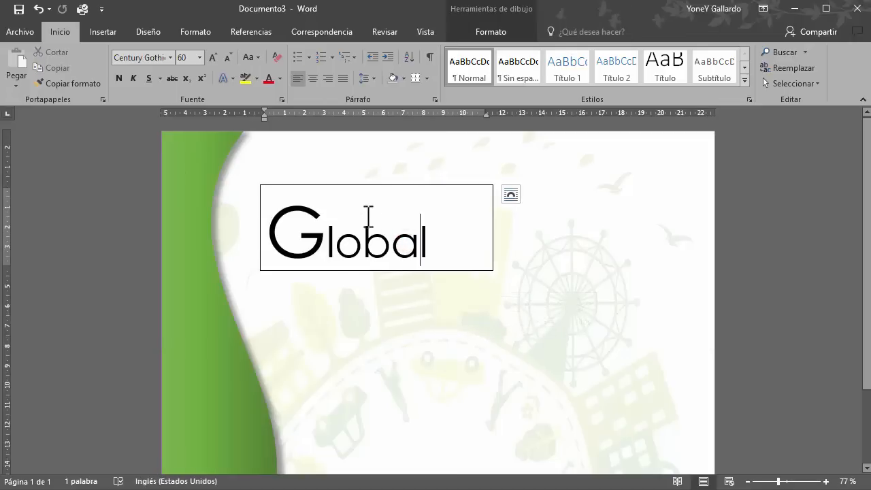
{"action": "left_click", "coordinate": [382, 186]}
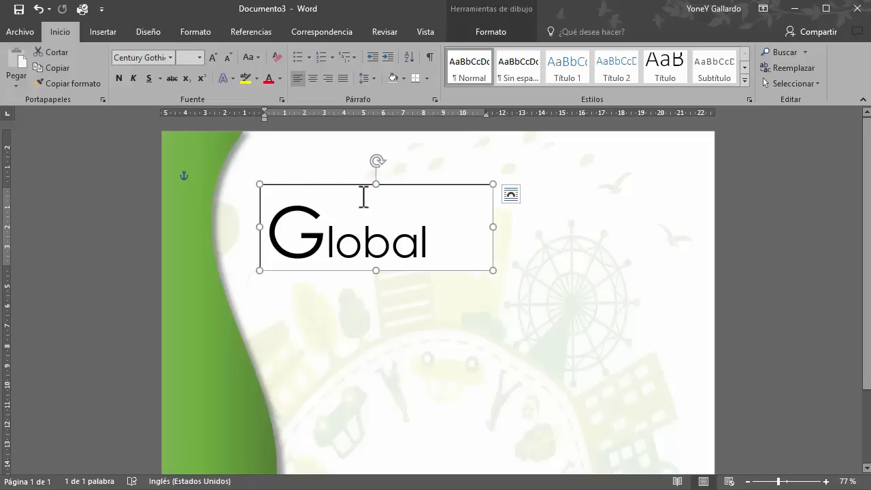
{"action": "left_click_drag", "start_coordinate": [440, 184], "coordinate": [508, 267]}
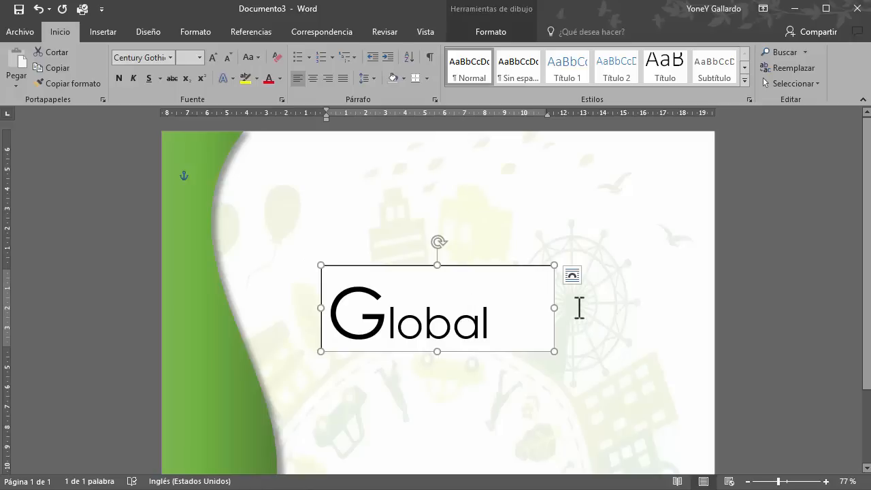
Remove the fill (Sin relleno) and the outline (Sin contorno) of the "Global" text box
{"action": "left_click", "coordinate": [526, 297]}
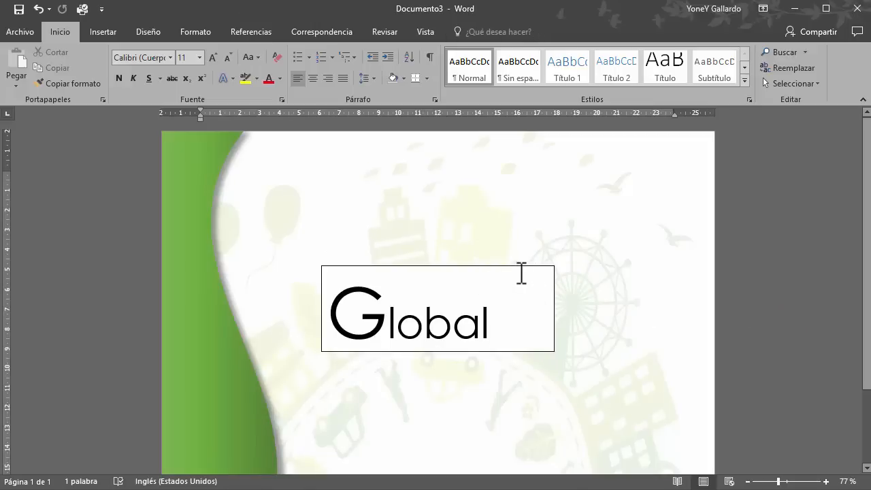
{"action": "left_click", "coordinate": [515, 267]}
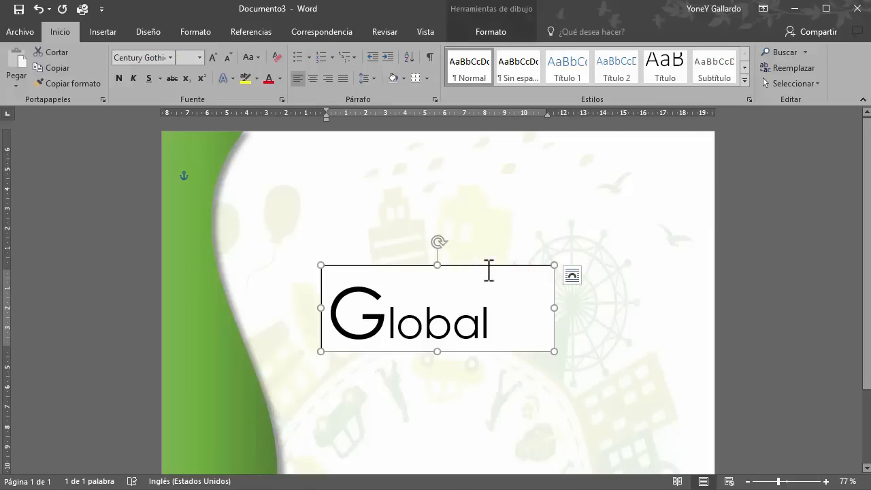
{"action": "left_click", "coordinate": [192, 31]}
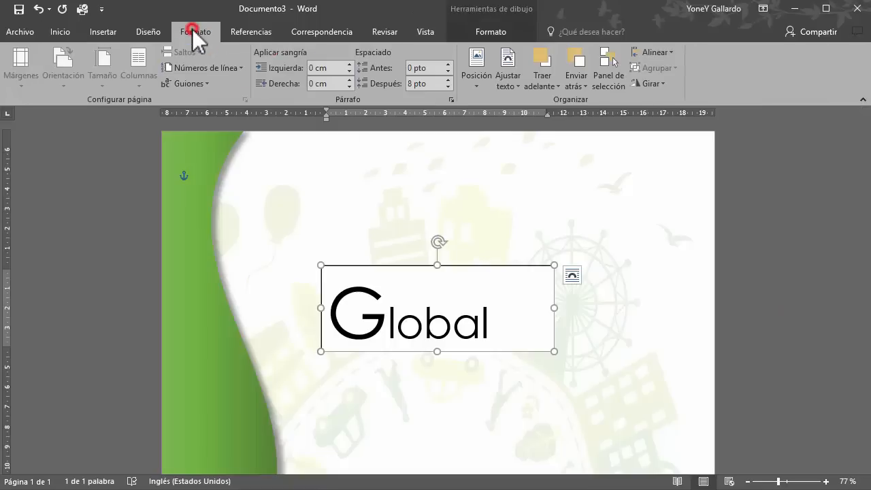
{"action": "left_click", "coordinate": [518, 266]}
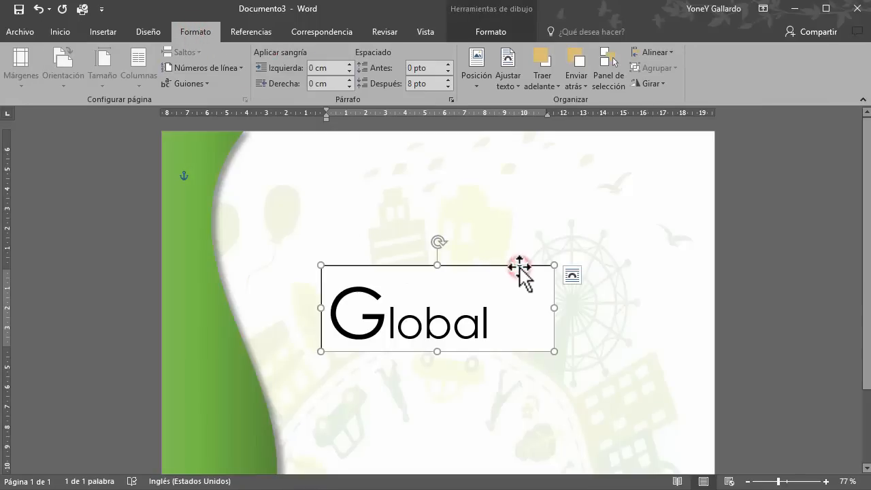
{"action": "left_click", "coordinate": [489, 32]}
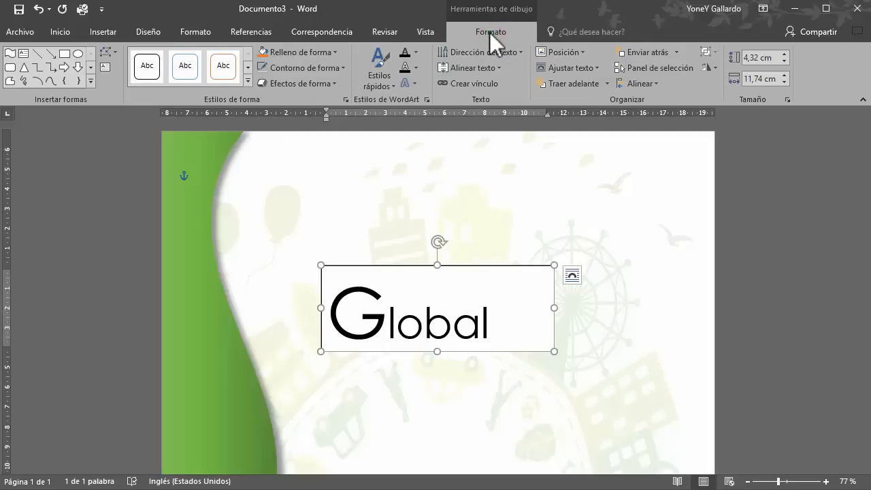
{"action": "left_click", "coordinate": [328, 51]}
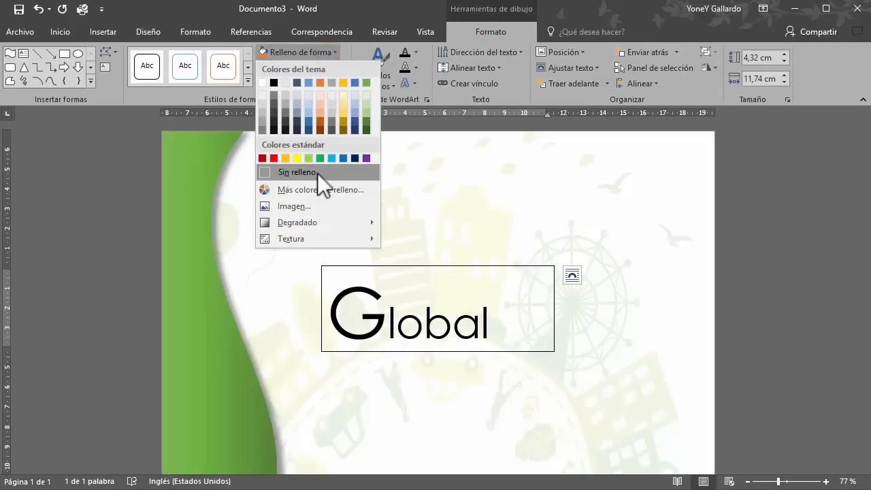
{"action": "left_click", "coordinate": [317, 173]}
{"action": "left_click", "coordinate": [340, 68]}
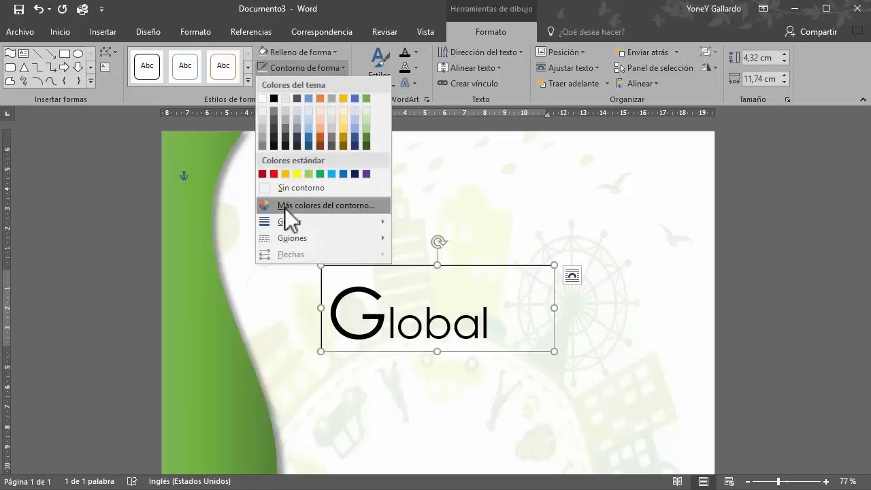
{"action": "left_click", "coordinate": [312, 189]}
Move the text box, about 4.05 cm high, beside the wave's upper part and place the cursor after "Global"
{"action": "left_click_drag", "start_coordinate": [412, 266], "coordinate": [359, 176]}
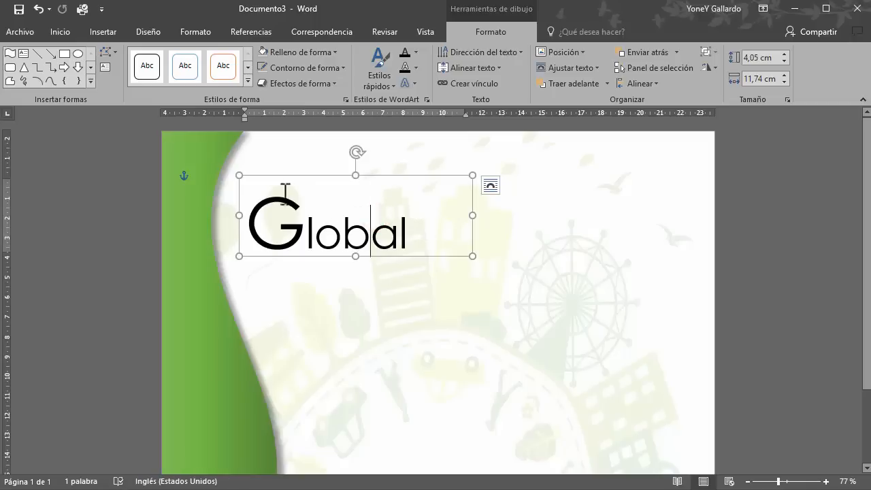
{"action": "left_click", "coordinate": [435, 237]}
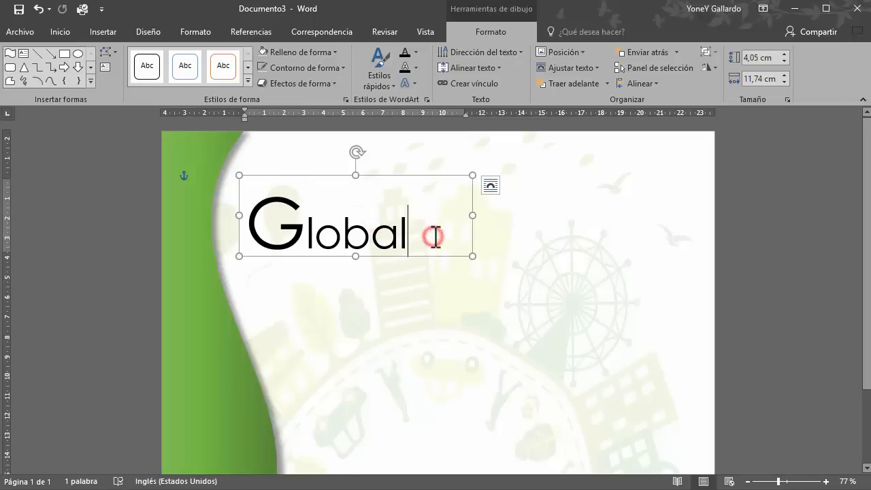
{"action": "left_click", "coordinate": [58, 31]}
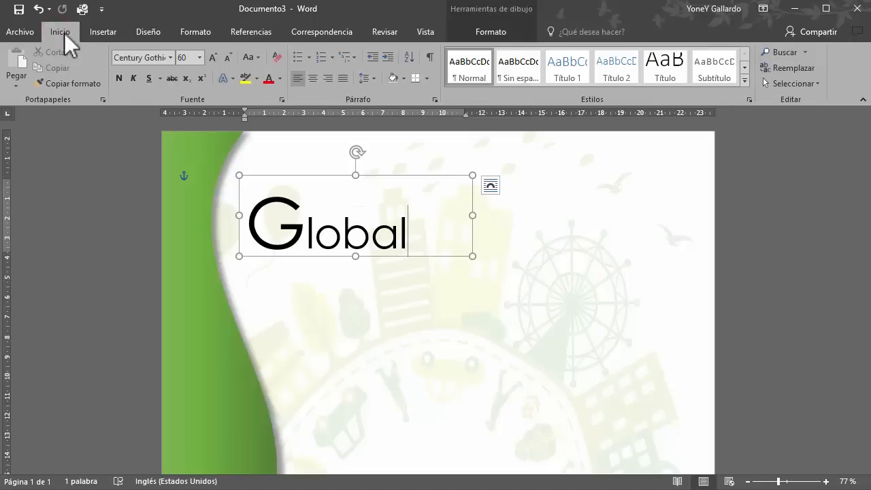
Set the "Global" paragraph's spacing after to 0 pto and its line spacing to single (Sencillo)
{"action": "left_click", "coordinate": [815, 83]}
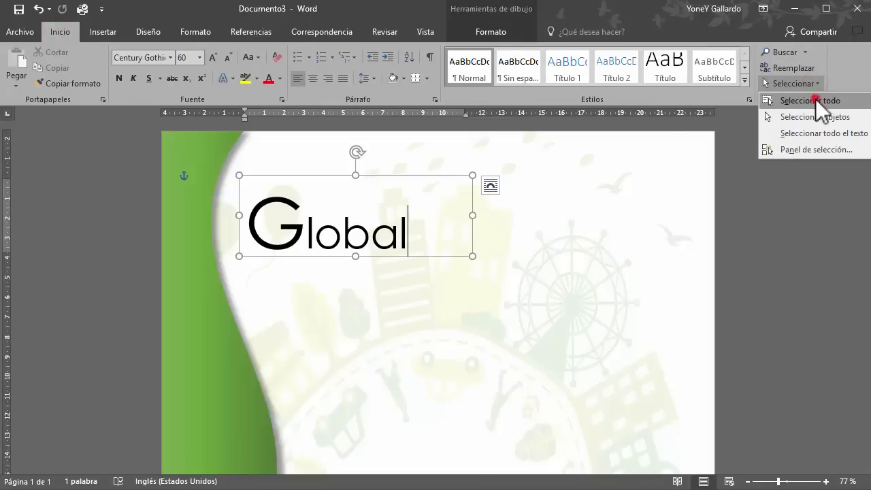
{"action": "left_click", "coordinate": [816, 100]}
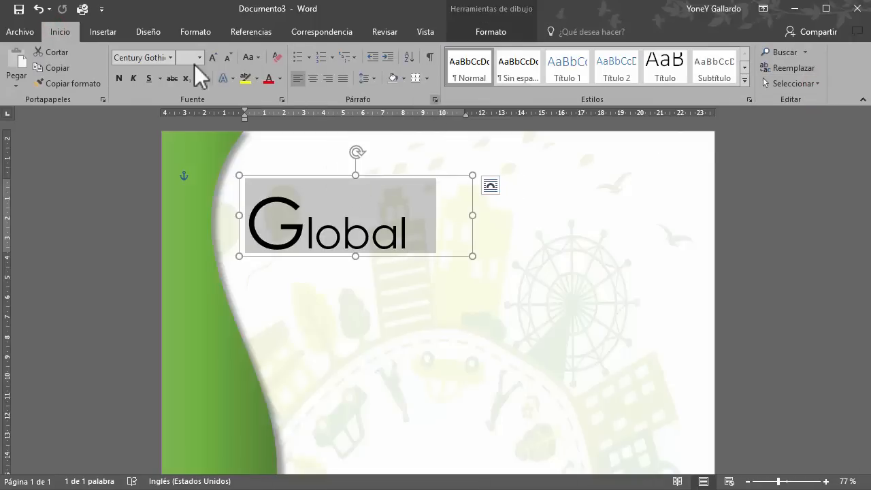
{"action": "left_click", "coordinate": [434, 99]}
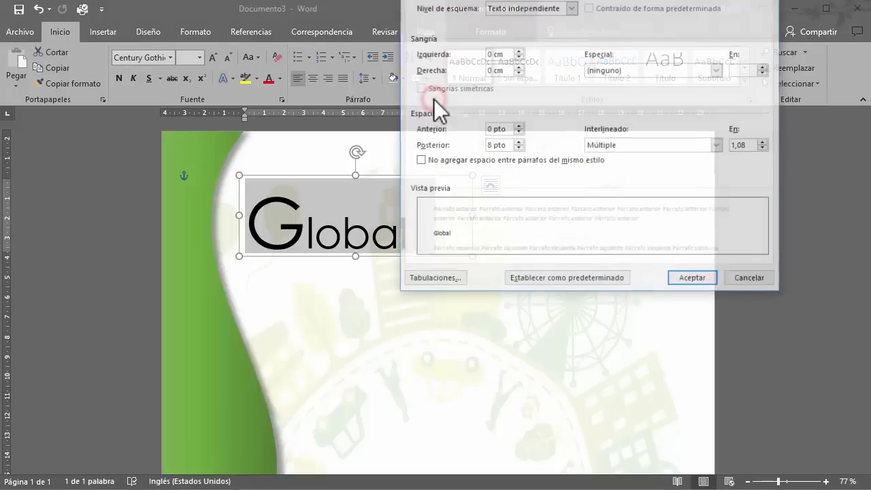
{"action": "left_click", "coordinate": [518, 149]}
{"action": "left_click", "coordinate": [519, 149]}
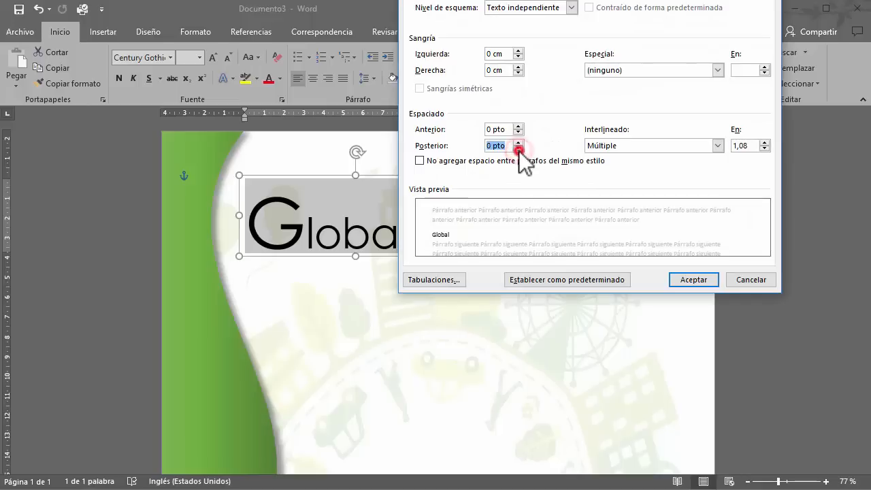
{"action": "left_click", "coordinate": [655, 146]}
{"action": "left_click", "coordinate": [645, 156]}
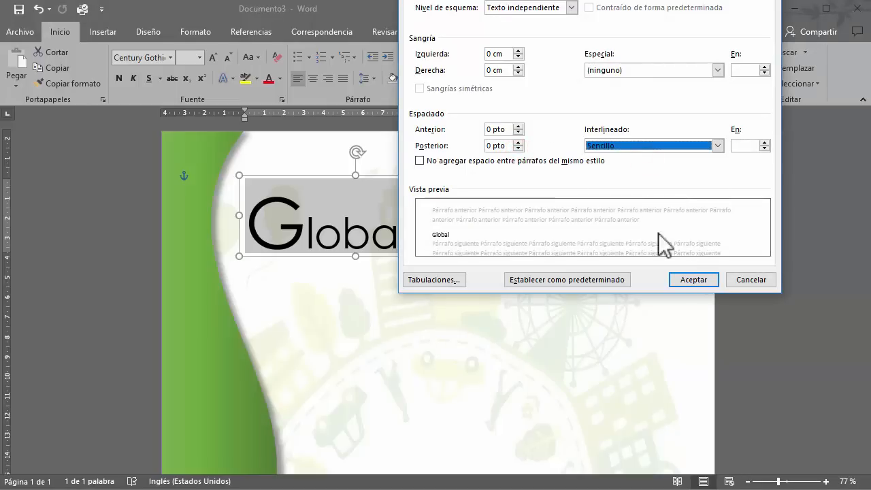
{"action": "left_click", "coordinate": [689, 279]}
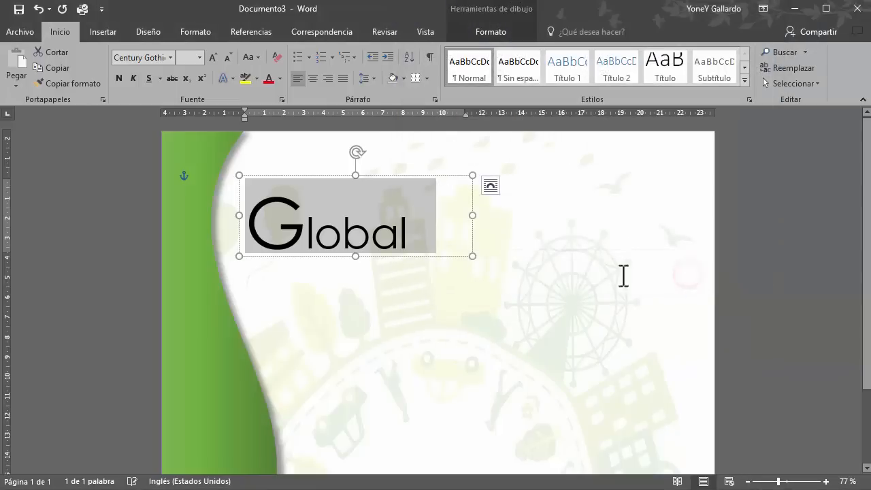
Reduce the height of the "Global" text box slightly, to about 4.01 cm
{"action": "left_click", "coordinate": [413, 232]}
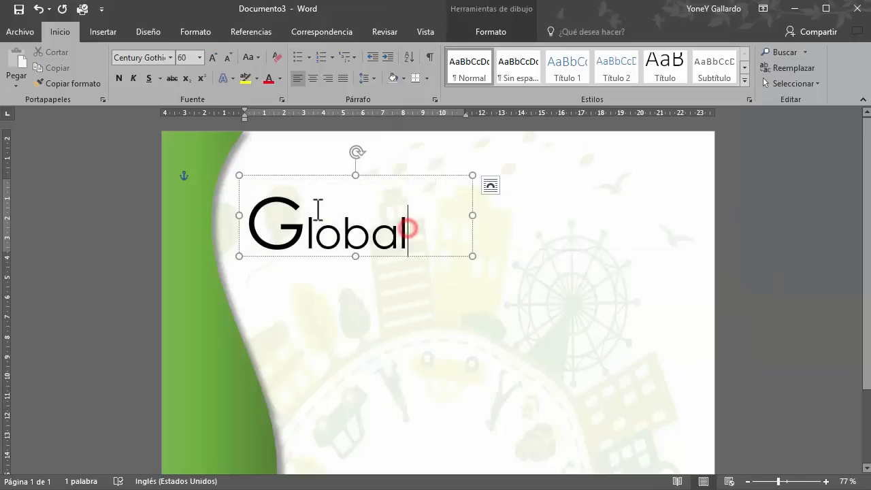
{"action": "left_click", "coordinate": [351, 176]}
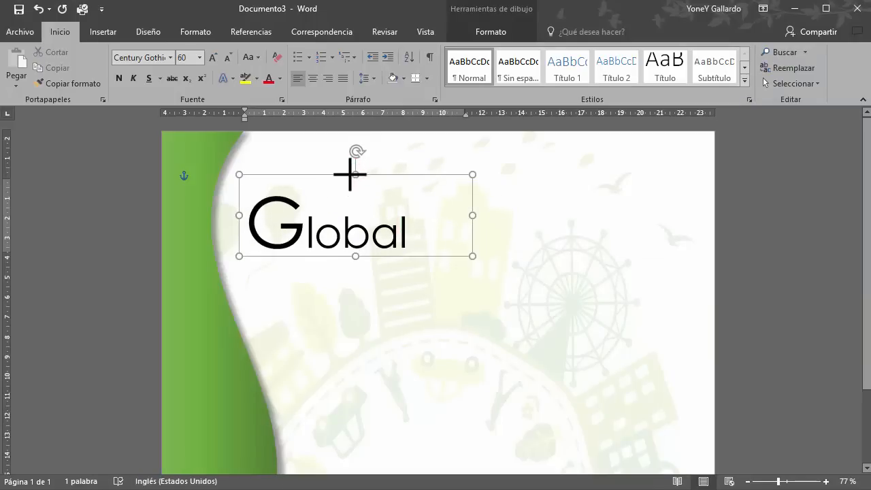
{"action": "left_click", "coordinate": [830, 271]}
{"action": "left_click", "coordinate": [317, 235]}
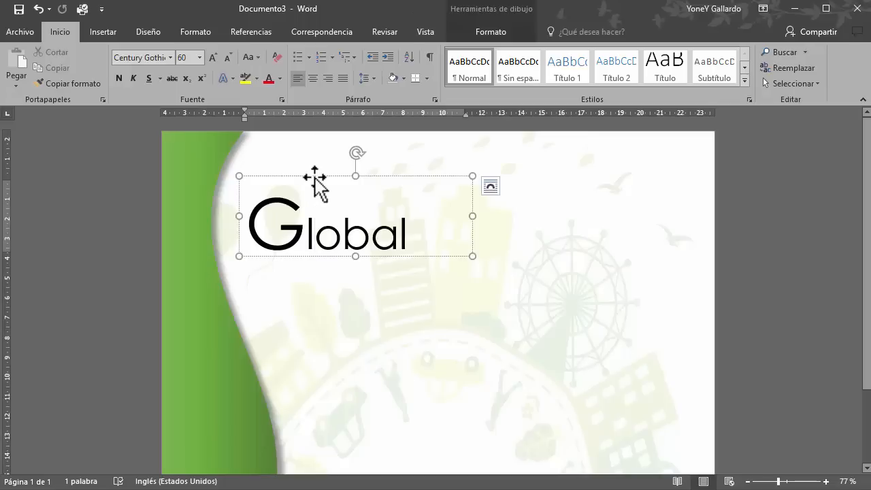
{"action": "left_click", "coordinate": [102, 30]}
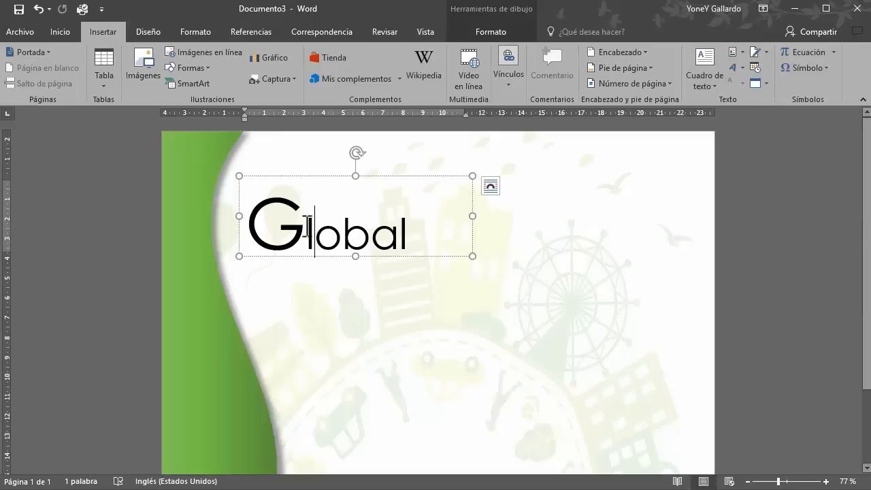
{"action": "left_click", "coordinate": [504, 20]}
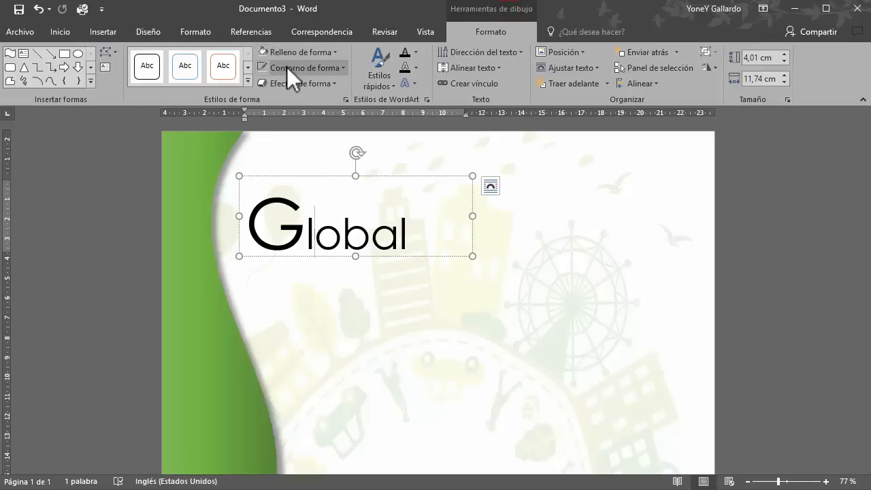
{"action": "left_click", "coordinate": [59, 32]}
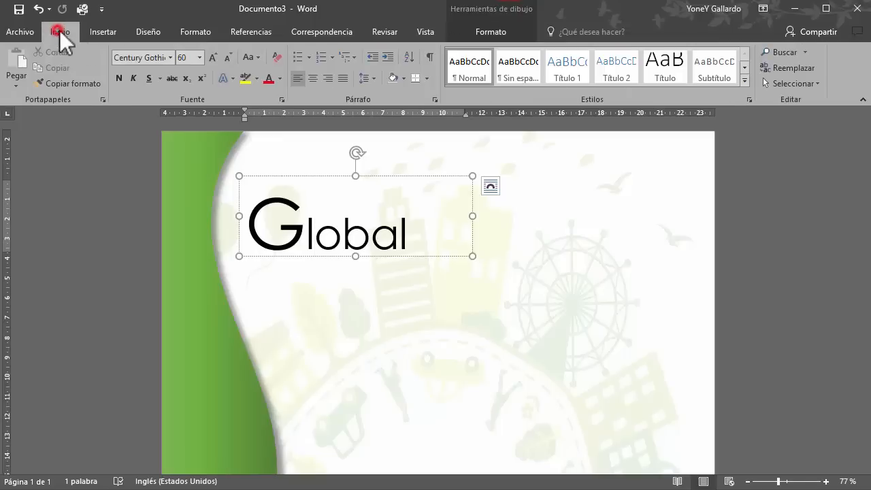
Select the "Global" text box, view the keyboard picture teclado.jpg in Fotos, and return to the Word document
{"action": "left_click", "coordinate": [379, 179]}
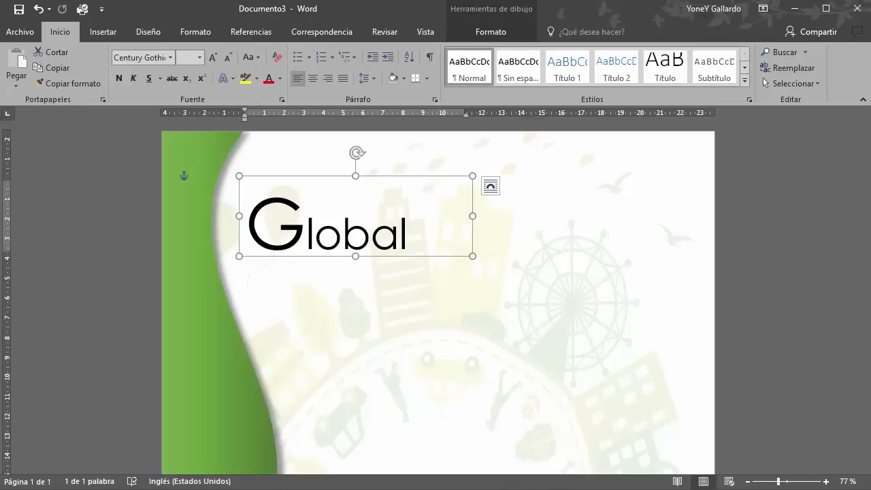
{"action": "key", "text": "alt+Tab"}
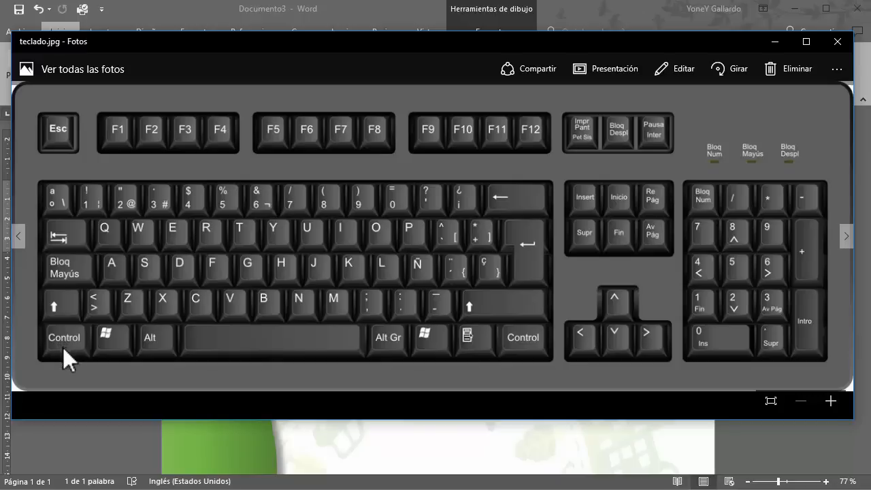
{"action": "left_click", "coordinate": [776, 42]}
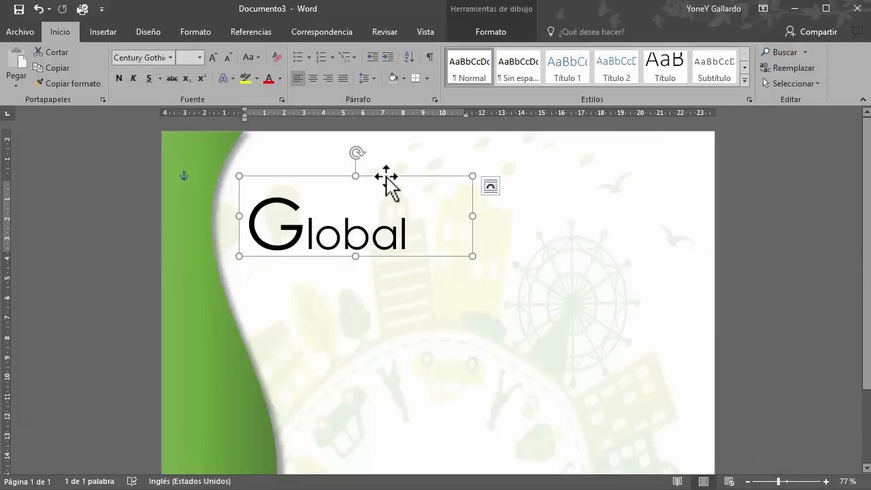
Duplicate the "Global" text box and place the copy beside the original, on its right
{"action": "left_click_drag", "start_coordinate": [391, 189], "coordinate": [393, 223]}
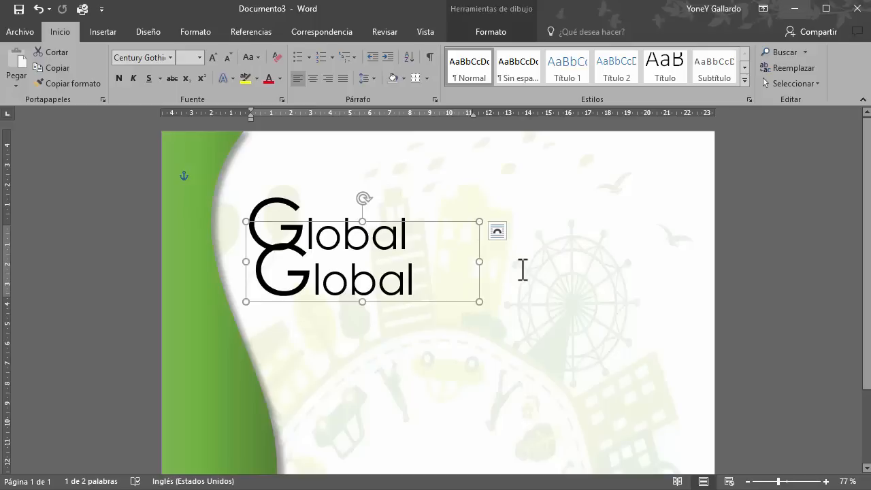
{"action": "left_click_drag", "start_coordinate": [481, 282], "coordinate": [665, 211]}
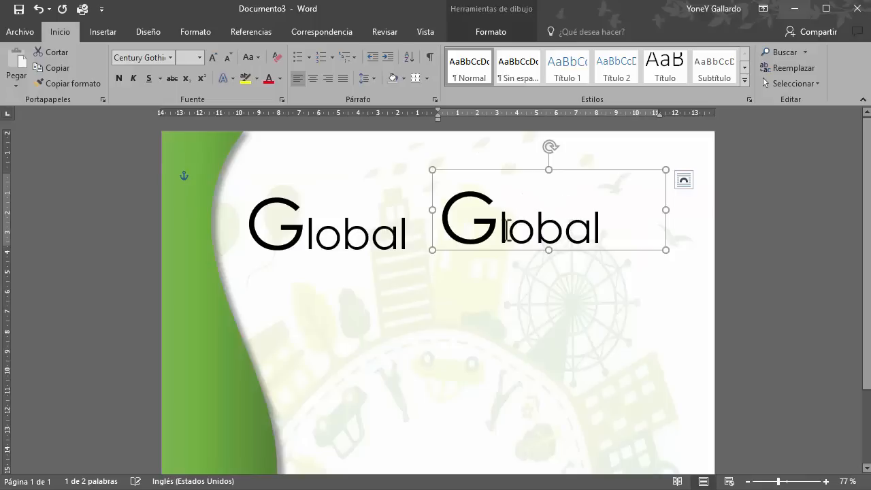
Replace the copied box's text with "Calentamiento" at font size 36
{"action": "left_click", "coordinate": [504, 230]}
{"action": "triple_click", "coordinate": [613, 233]}
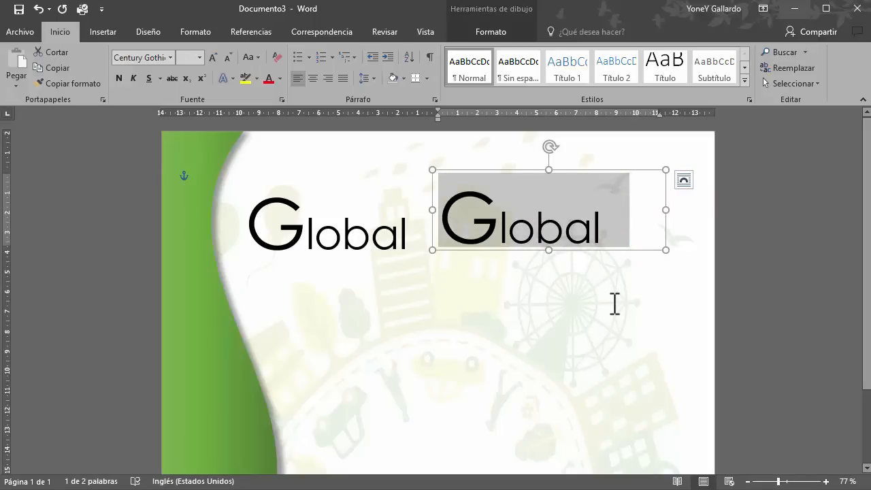
{"action": "type", "text": "Calen"}
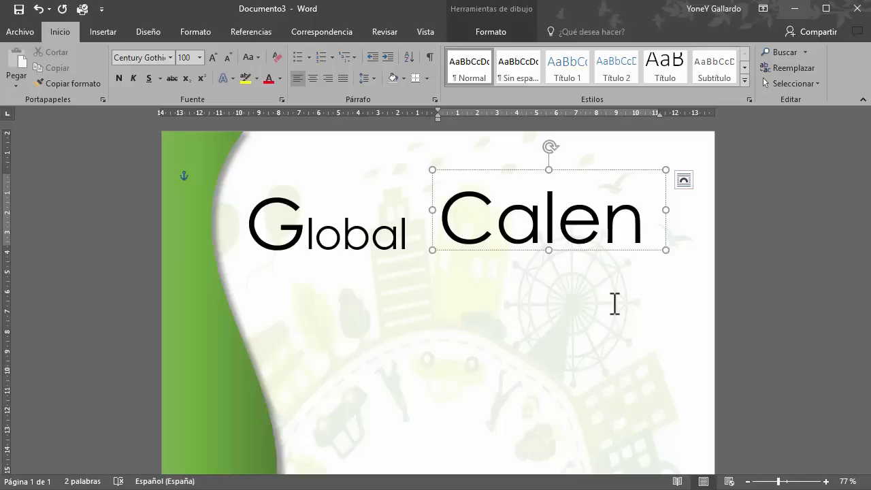
{"action": "key", "text": "ctrl+a"}
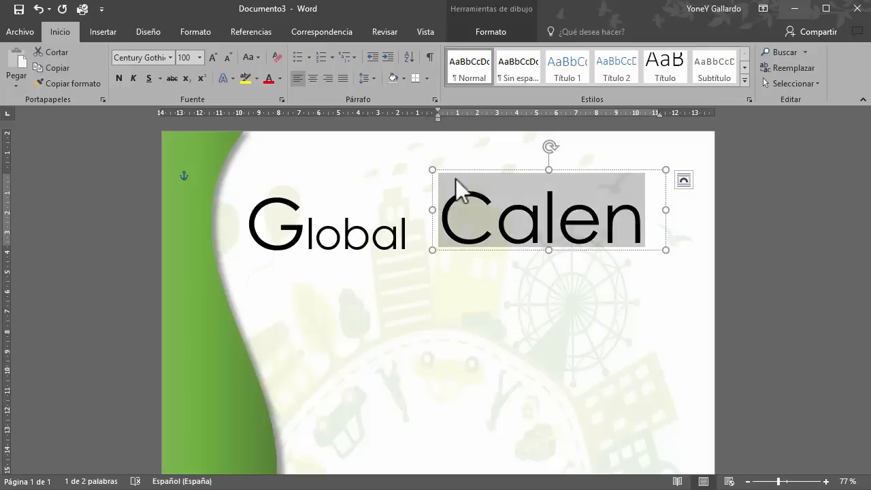
{"action": "left_click", "coordinate": [227, 57]}
{"action": "left_click", "coordinate": [227, 57]}
{"action": "left_click", "coordinate": [227, 57]}
{"action": "left_click", "coordinate": [227, 57]}
{"action": "left_click", "coordinate": [226, 57]}
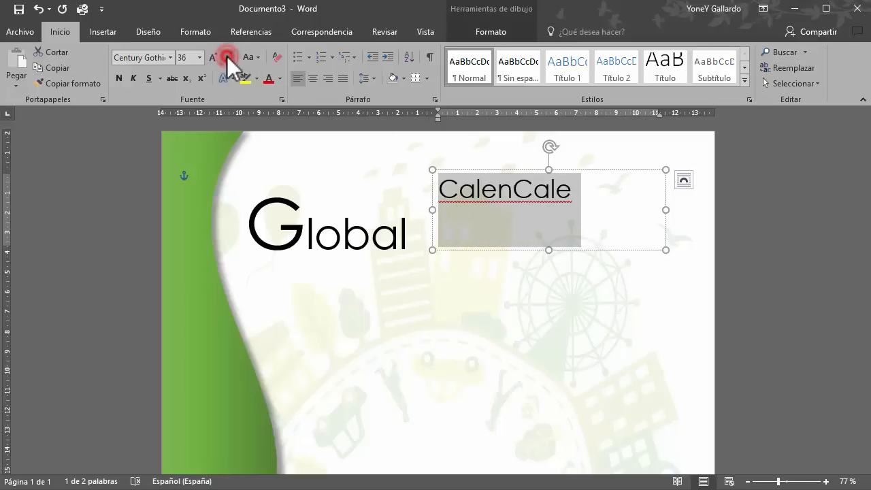
{"action": "left_click", "coordinate": [511, 190]}
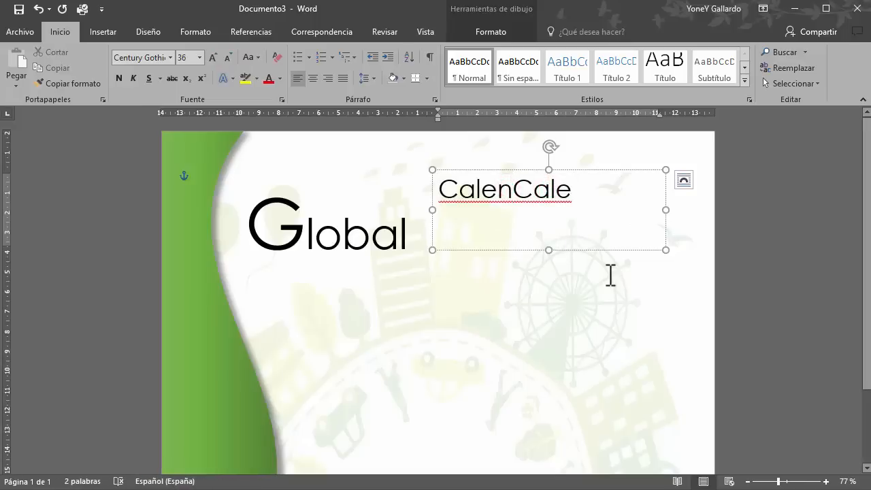
{"action": "key", "text": "shift+End"}
{"action": "type", "text": "tamiento"}
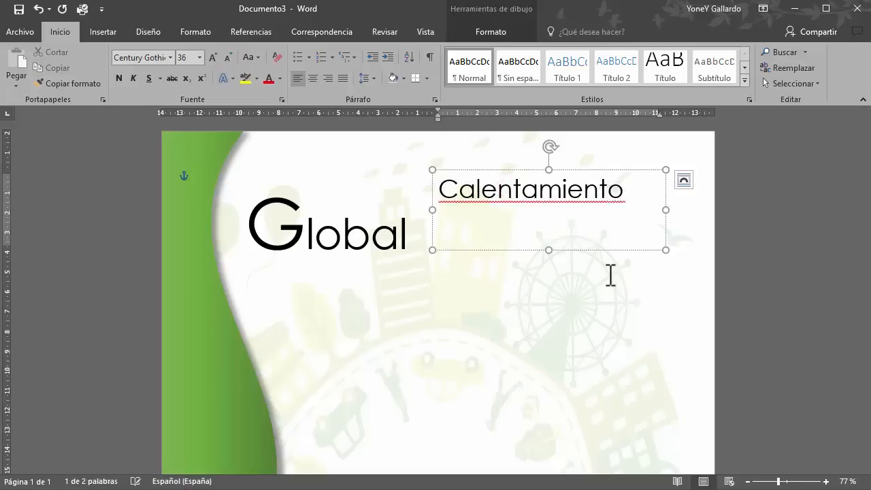
Shorten the "Calentamiento" text box to fit its single line and move it just above "lobal", beside the large G
{"action": "left_click_drag", "start_coordinate": [548, 250], "coordinate": [548, 211]}
{"action": "left_click_drag", "start_coordinate": [586, 170], "coordinate": [503, 172]}
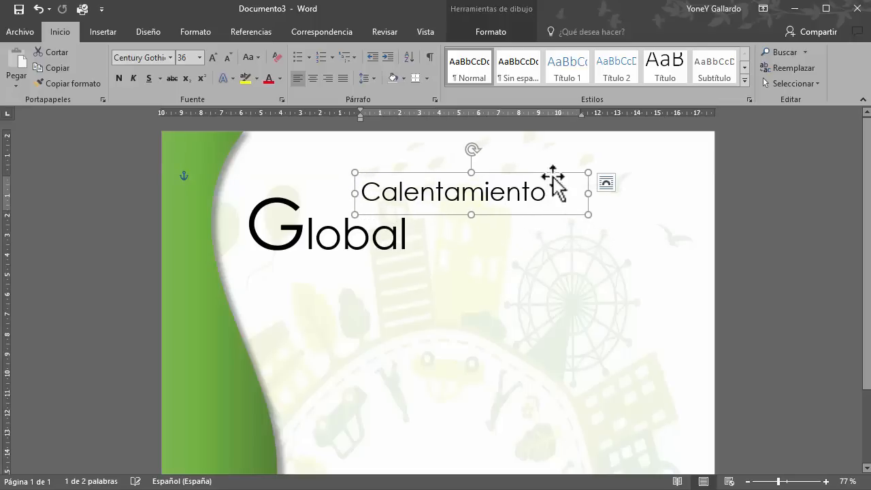
Open the layout options of the "Calentamiento" text box
{"action": "left_click", "coordinate": [608, 181]}
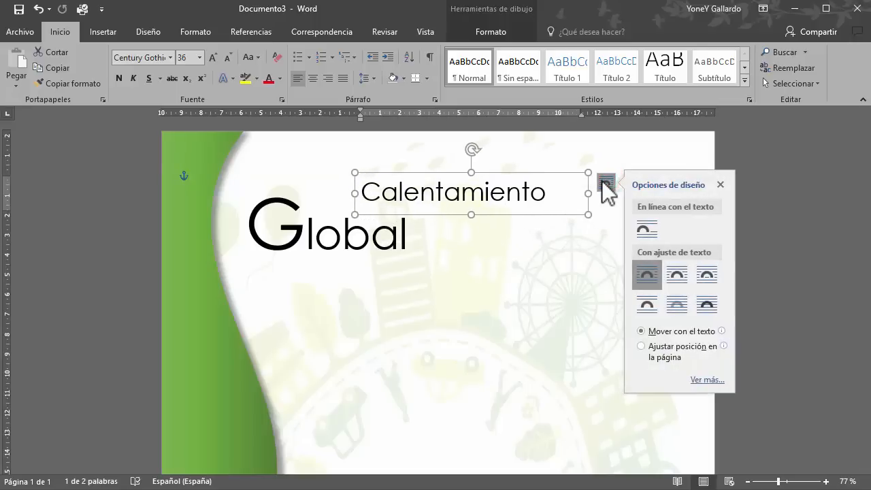
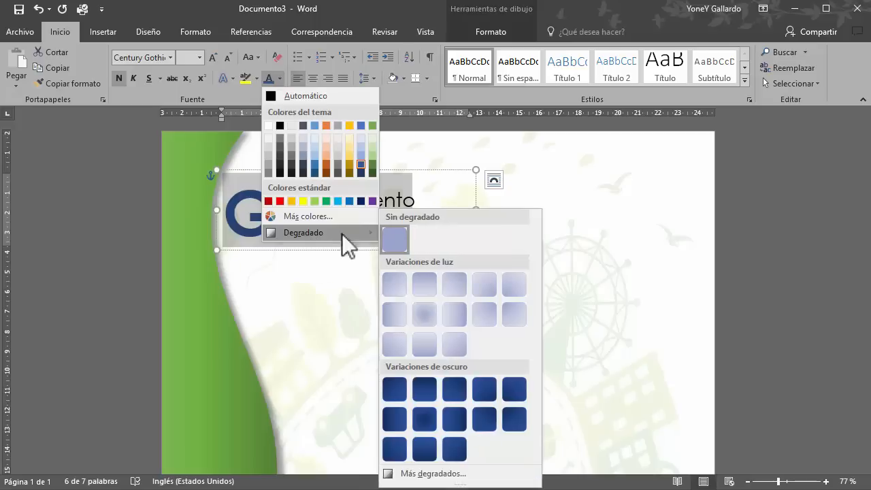
Apply a dark-variation blue gradient to the "Global" text and colour the "Calentamiento" text blue to match
{"action": "left_click", "coordinate": [451, 394]}
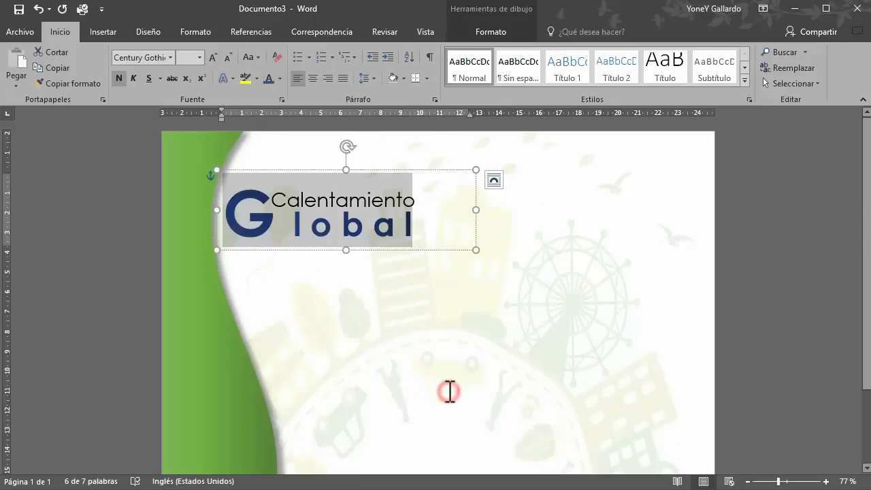
{"action": "left_click", "coordinate": [766, 283]}
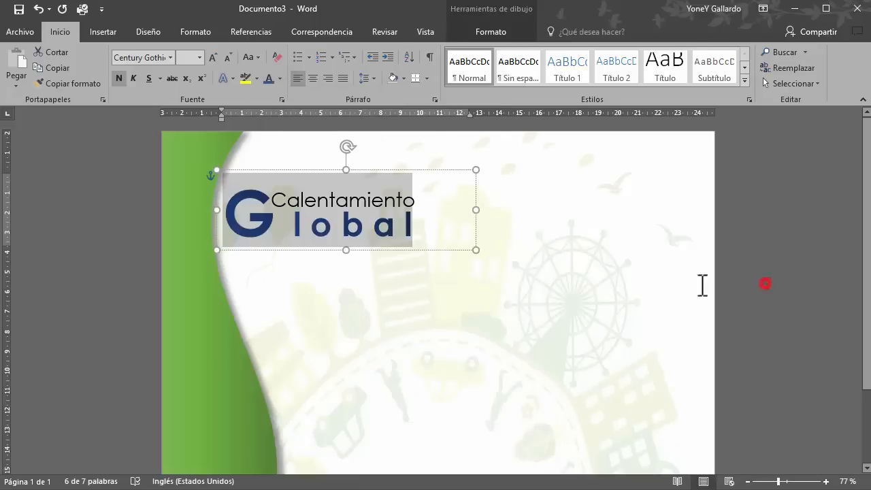
{"action": "left_click", "coordinate": [364, 193]}
{"action": "left_click_drag", "start_coordinate": [416, 199], "coordinate": [278, 201]}
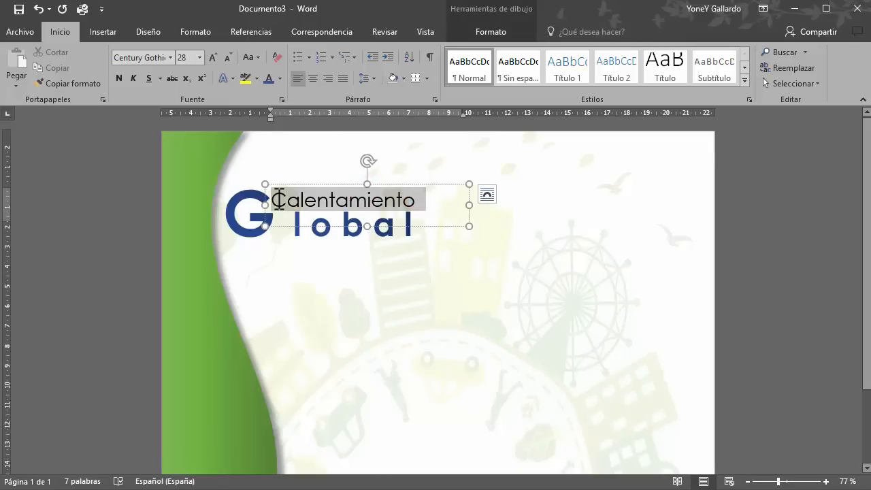
{"action": "left_click", "coordinate": [268, 77]}
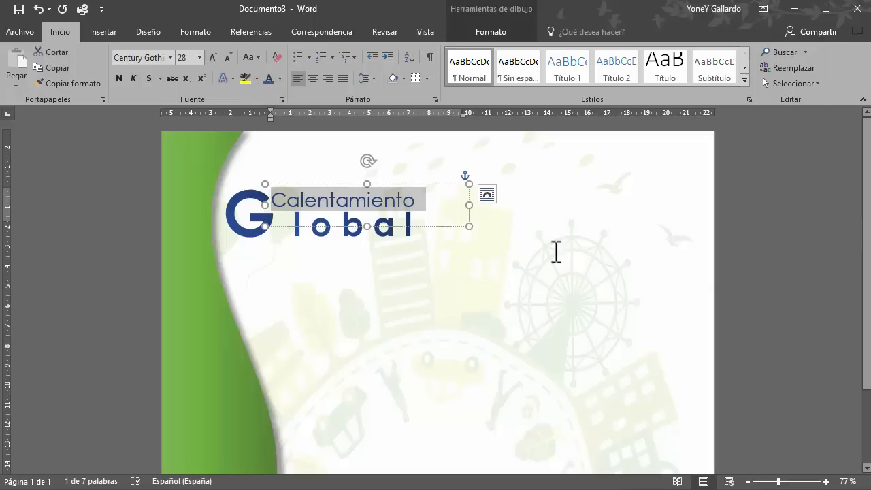
{"action": "left_click", "coordinate": [767, 278]}
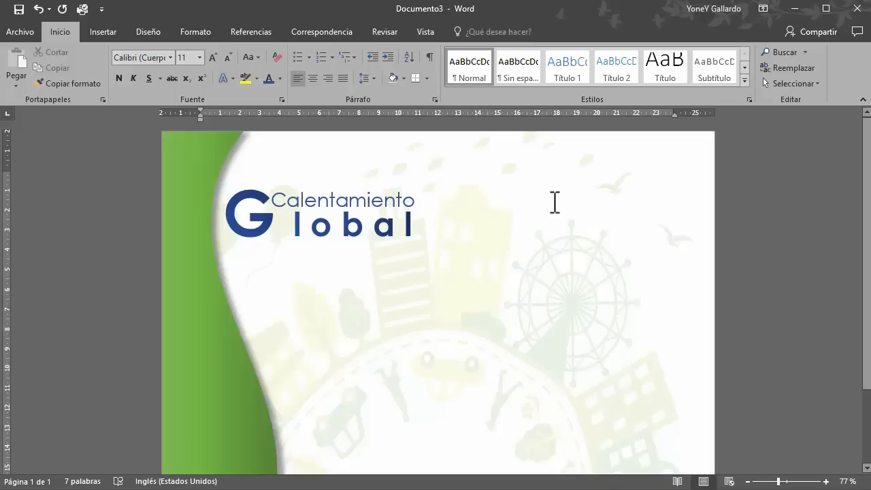
Nudge the "Calentamiento" text box upward so its text sits above the large G
{"action": "left_click", "coordinate": [360, 198]}
{"action": "left_click", "coordinate": [314, 184]}
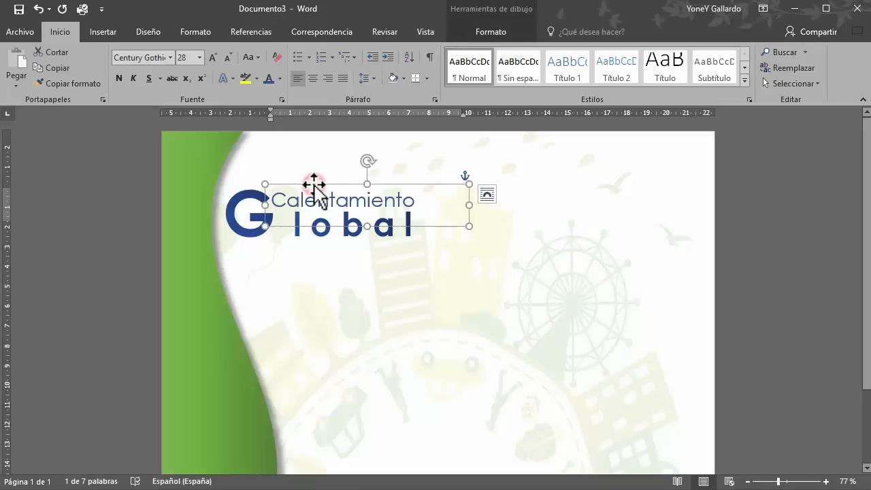
{"action": "key", "text": "Up"}
{"action": "key", "text": "Up"}
{"action": "key", "text": "Up"}
{"action": "key", "text": "Up"}
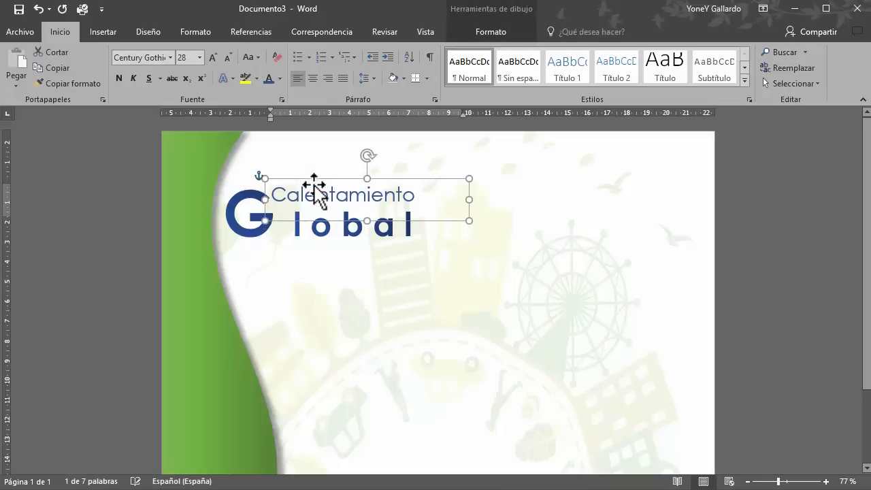
{"action": "key", "text": "Up"}
{"action": "key", "text": "Up"}
{"action": "key", "text": "Up"}
{"action": "key", "text": "Up"}
{"action": "key", "text": "Up"}
{"action": "key", "text": "Up"}
{"action": "key", "text": "Up"}
{"action": "key", "text": "Up"}
{"action": "key", "text": "Up"}
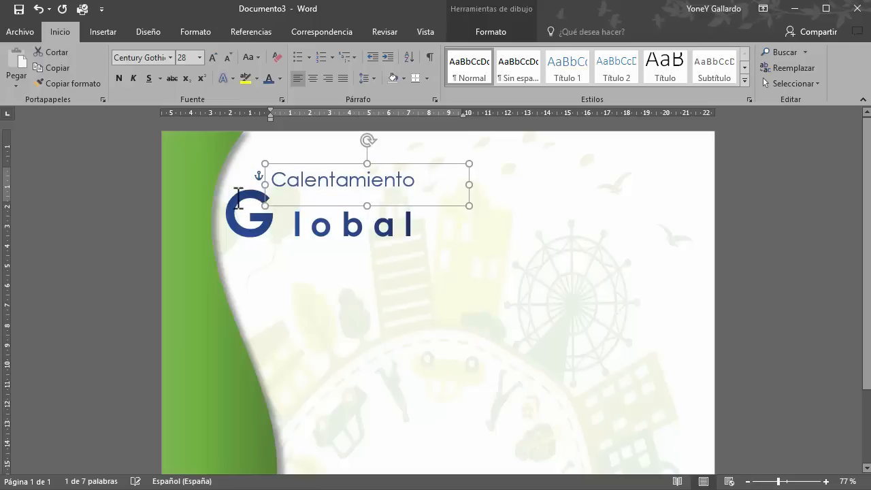
Shorten the "Global" text box slightly from its upper edge and set its text wrapping to in front of text
{"action": "left_click", "coordinate": [237, 197]}
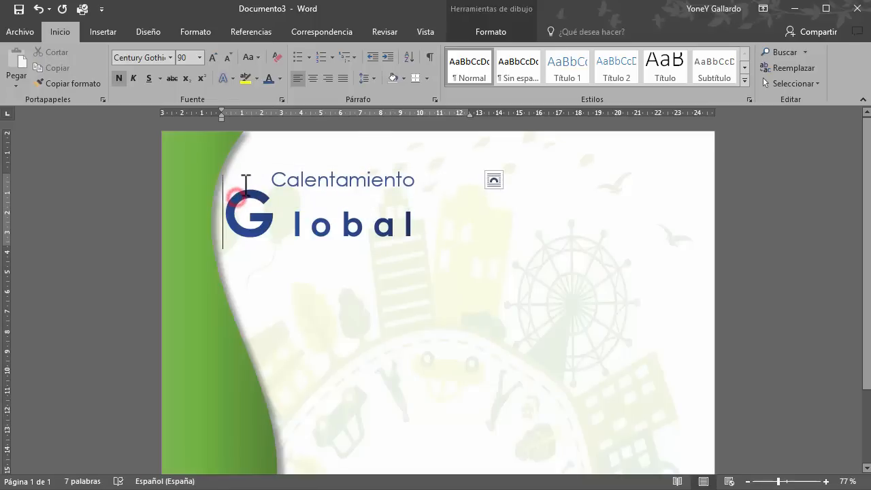
{"action": "left_click", "coordinate": [779, 235]}
{"action": "left_click", "coordinate": [443, 234]}
{"action": "left_click", "coordinate": [424, 248]}
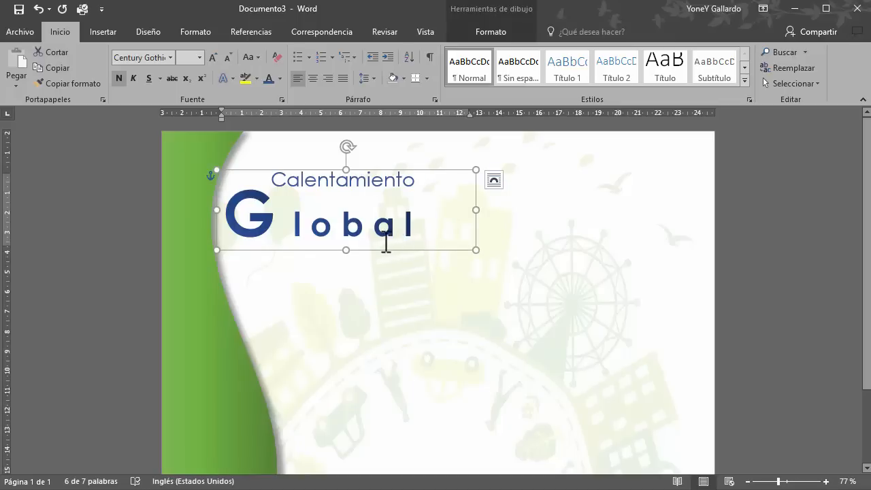
{"action": "left_click_drag", "start_coordinate": [346, 169], "coordinate": [346, 178]}
{"action": "left_click", "coordinate": [494, 189]}
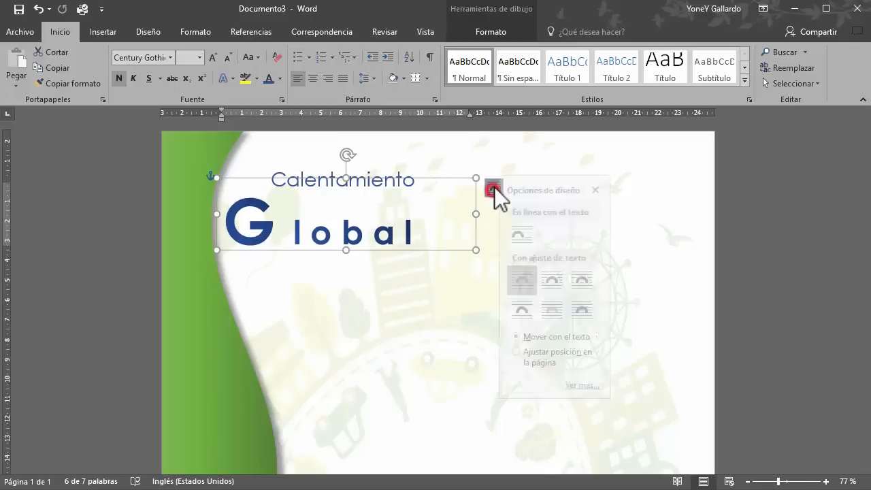
{"action": "left_click", "coordinate": [596, 310]}
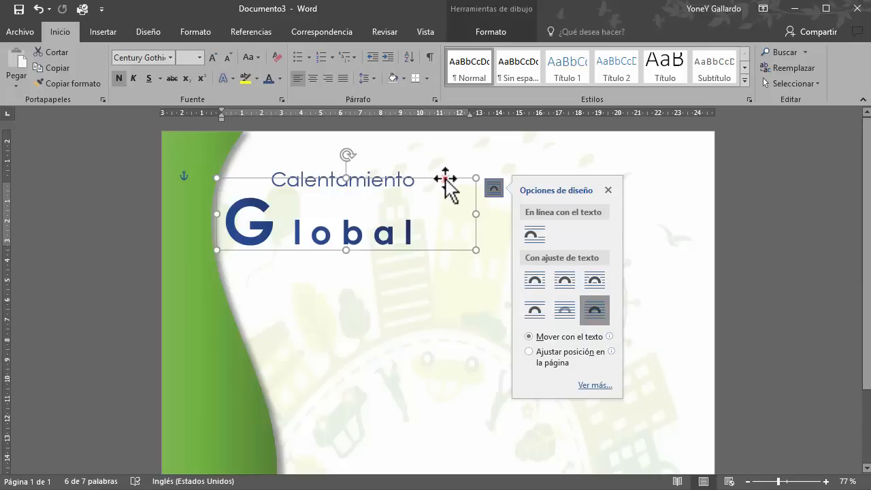
Nudge the "Global" text box upward until "lobal" sits directly beneath "Calentamiento", with the G beside both words
{"action": "key", "text": "Up"}
{"action": "key", "text": "Up"}
{"action": "key", "text": "Up"}
{"action": "key", "text": "Up"}
{"action": "key", "text": "Up"}
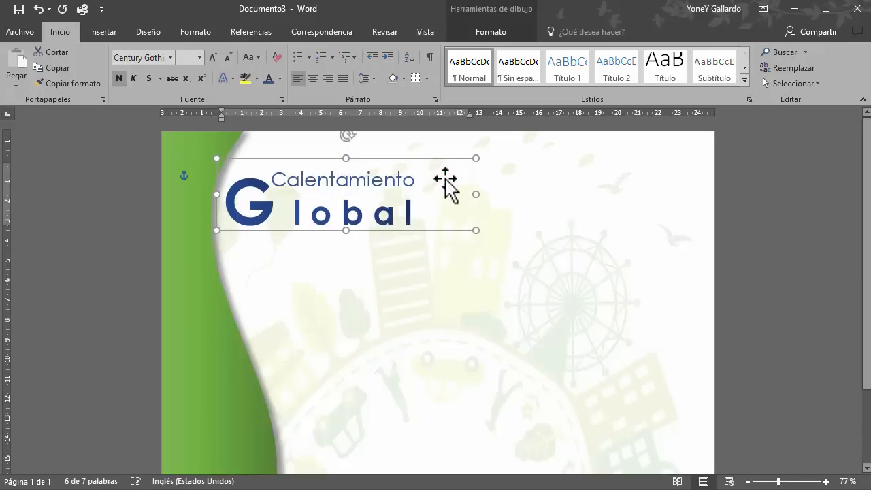
{"action": "key", "text": "Up"}
{"action": "key", "text": "Up"}
{"action": "key", "text": "Up"}
{"action": "key", "text": "Up"}
{"action": "key", "text": "Up"}
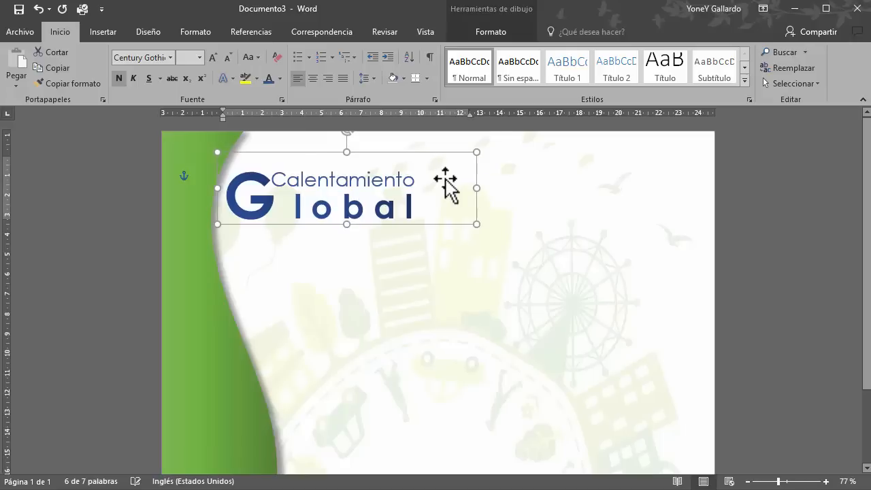
{"action": "key", "text": "Up"}
{"action": "key", "text": "Up"}
{"action": "key", "text": "Up"}
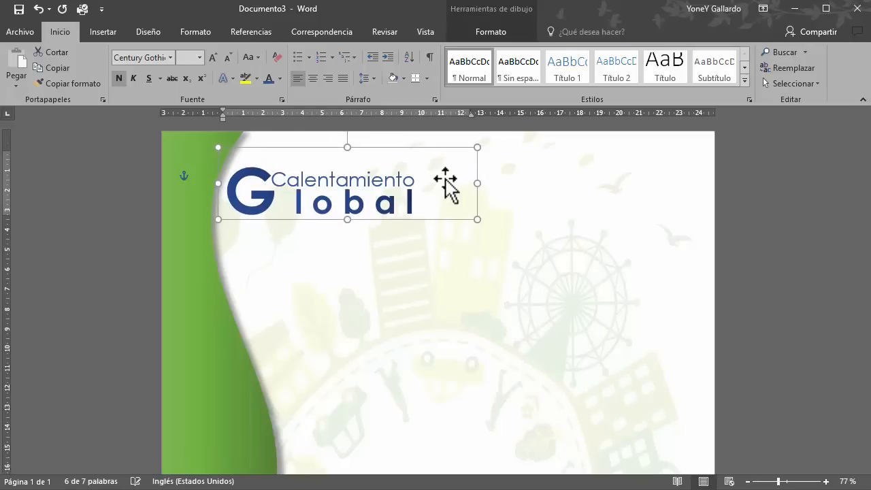
{"action": "left_click", "coordinate": [783, 220]}
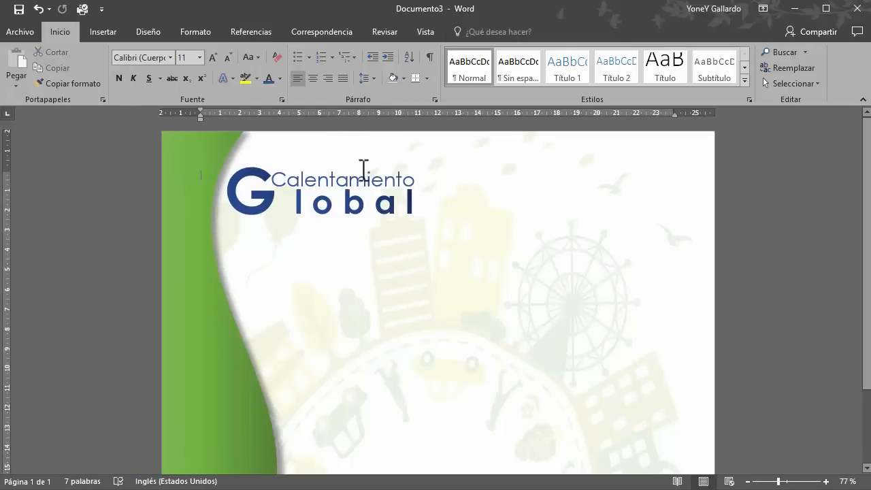
Copy the "Calentamiento" text box to the right side of the page and replace its text with "Responsabilidad social" on two lines
{"action": "left_click", "coordinate": [363, 179]}
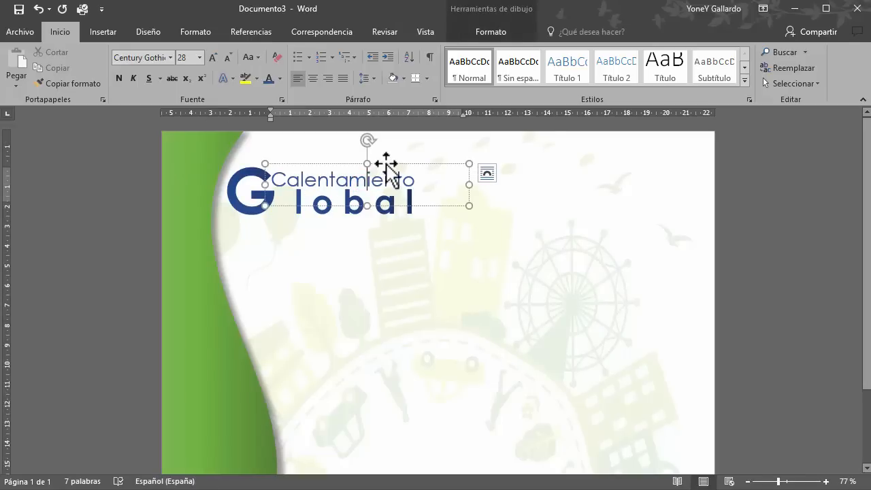
{"action": "left_click_drag", "start_coordinate": [395, 164], "coordinate": [510, 184]}
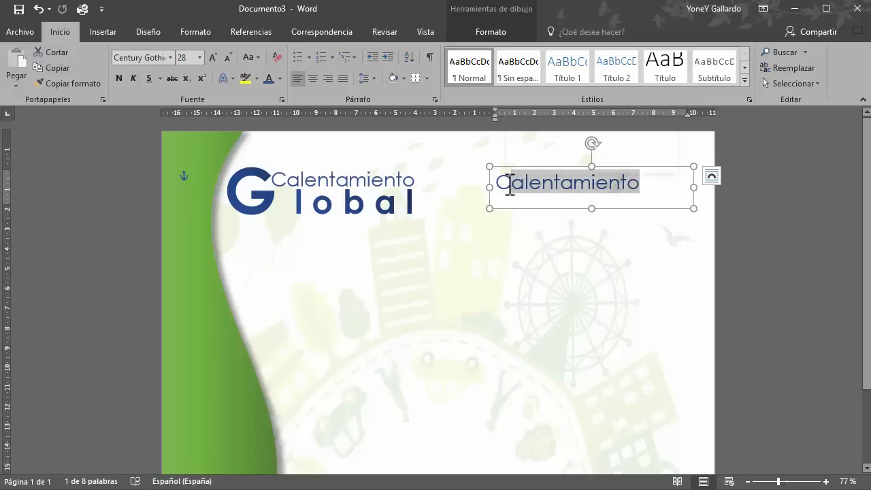
{"action": "key", "text": "BackSpace"}
{"action": "key", "text": "BackSpace"}
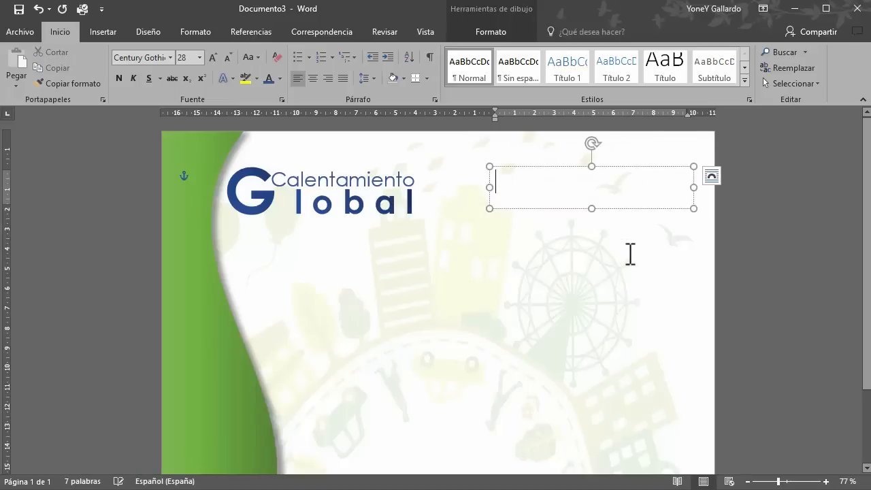
{"action": "type", "text": "responsa"}
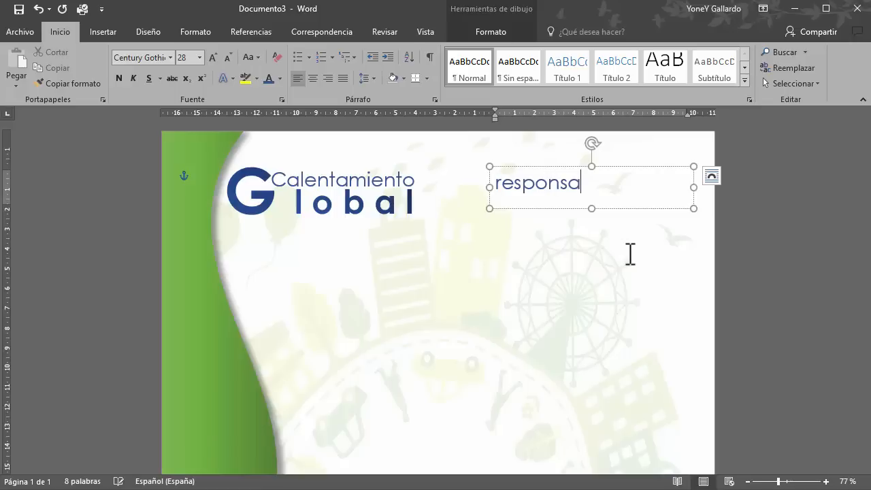
{"action": "type", "text": "bilidad"}
{"action": "key", "text": "Return"}
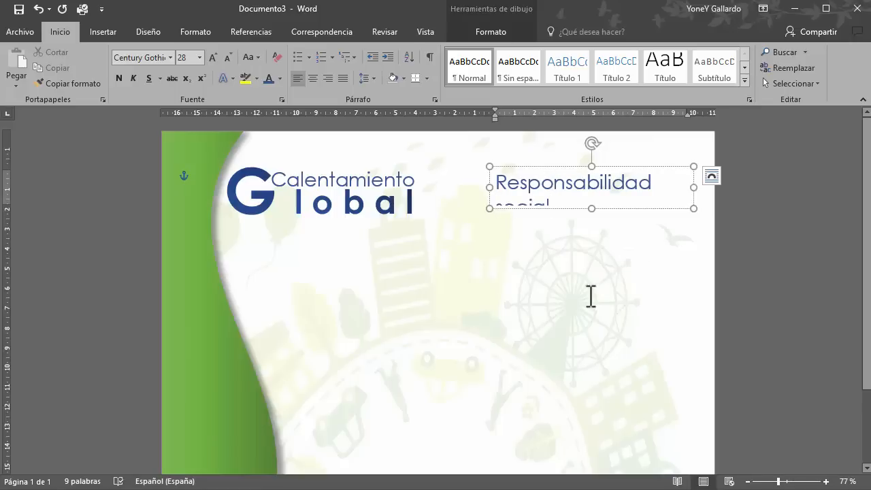
Make the new text box taller to fit both lines and change the initial of "Responsabilidad" to lowercase
{"action": "left_click_drag", "start_coordinate": [592, 209], "coordinate": [590, 225]}
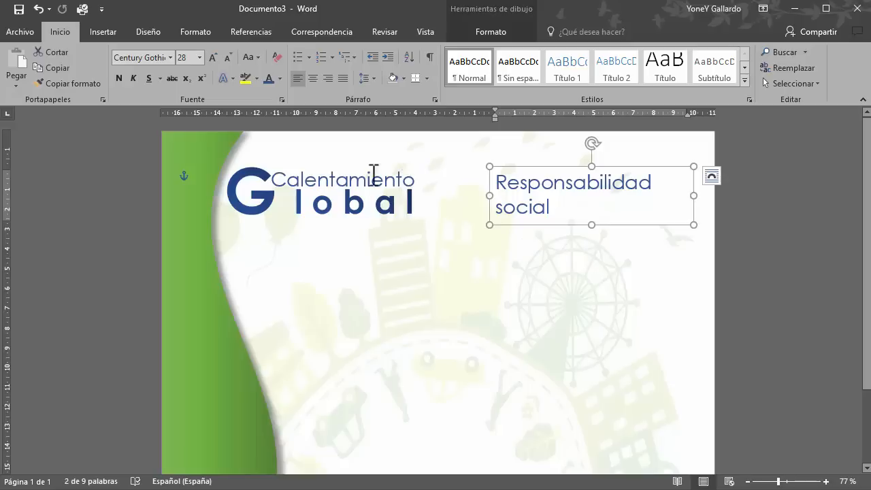
{"action": "left_click", "coordinate": [662, 181]}
{"action": "key", "text": "Home"}
{"action": "key", "text": "Delete"}
{"action": "type", "text": "r"}
Set the font of both lines of the "responsabilidad social" text to Hobo Std
{"action": "left_click_drag", "start_coordinate": [656, 182], "coordinate": [496, 185]}
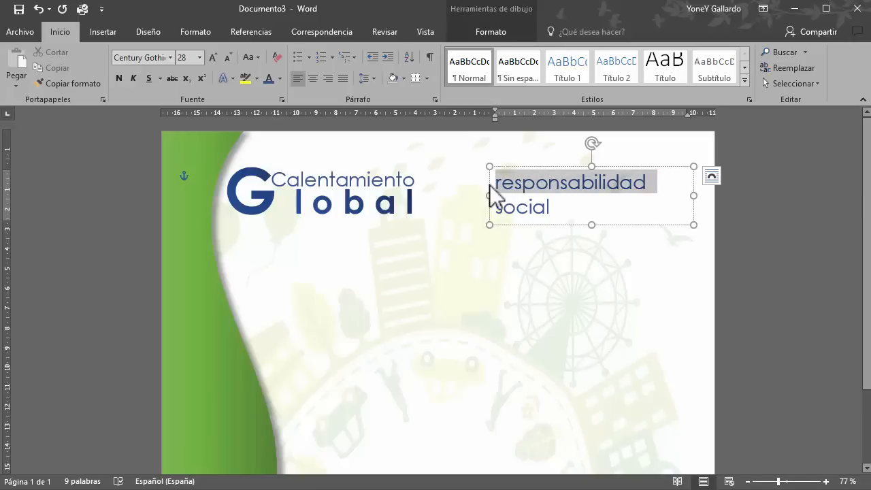
{"action": "left_click", "coordinate": [585, 208]}
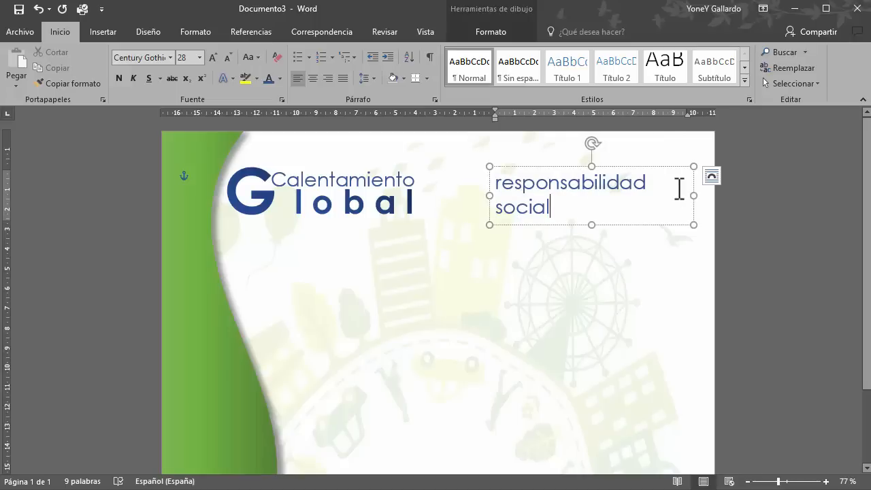
{"action": "left_click_drag", "start_coordinate": [584, 182], "coordinate": [551, 207]}
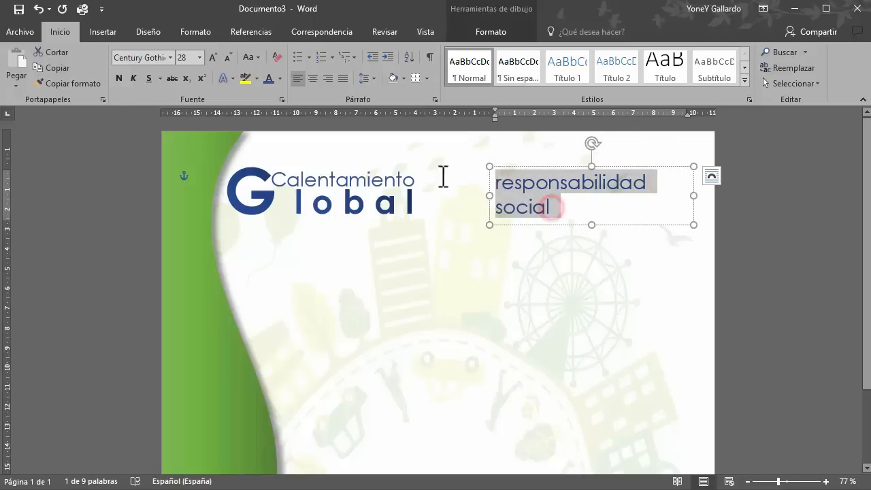
{"action": "left_click", "coordinate": [169, 57]}
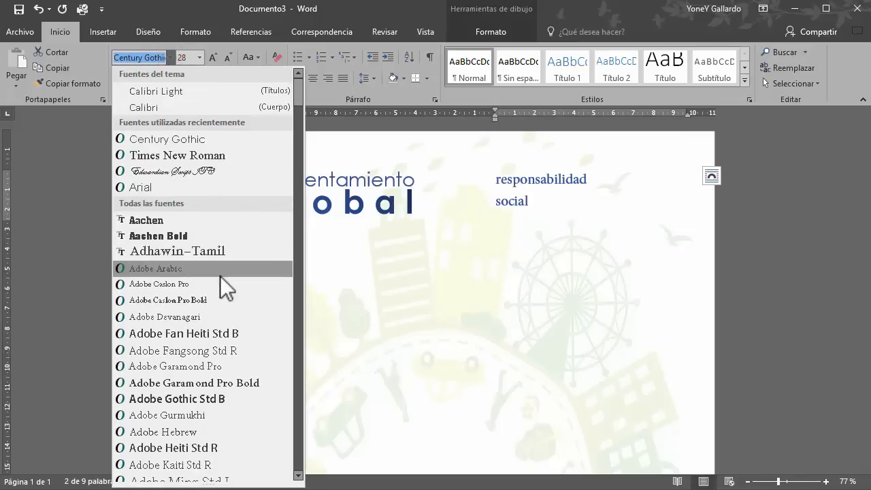
{"action": "scroll", "coordinate": [220, 276], "scroll_direction": "down", "scroll_amount": 5}
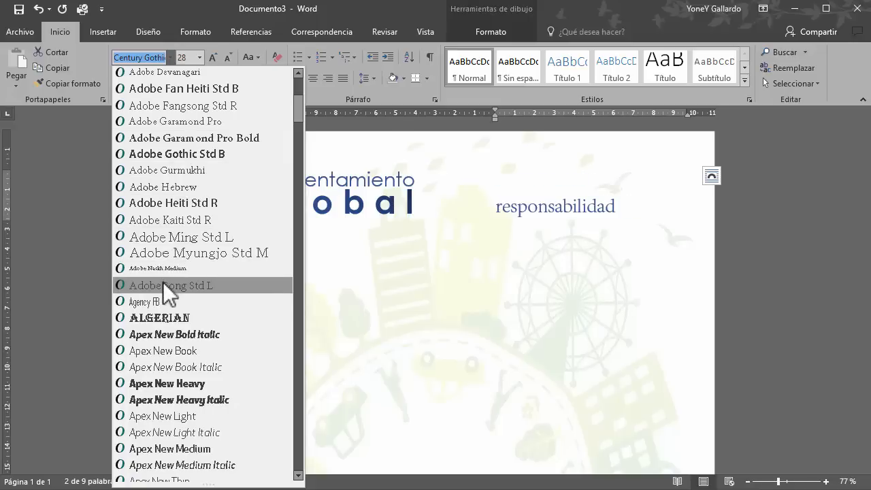
{"action": "scroll", "coordinate": [162, 286], "scroll_direction": "down", "scroll_amount": 5}
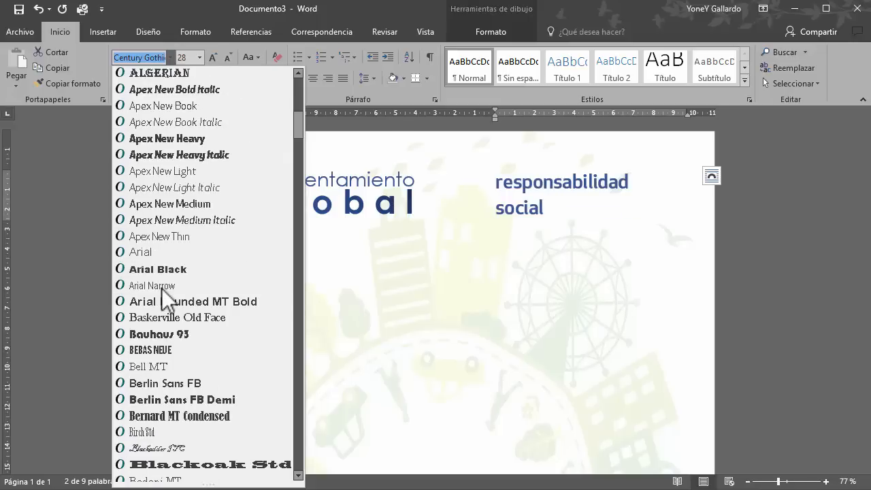
{"action": "scroll", "coordinate": [161, 288], "scroll_direction": "down", "scroll_amount": 8}
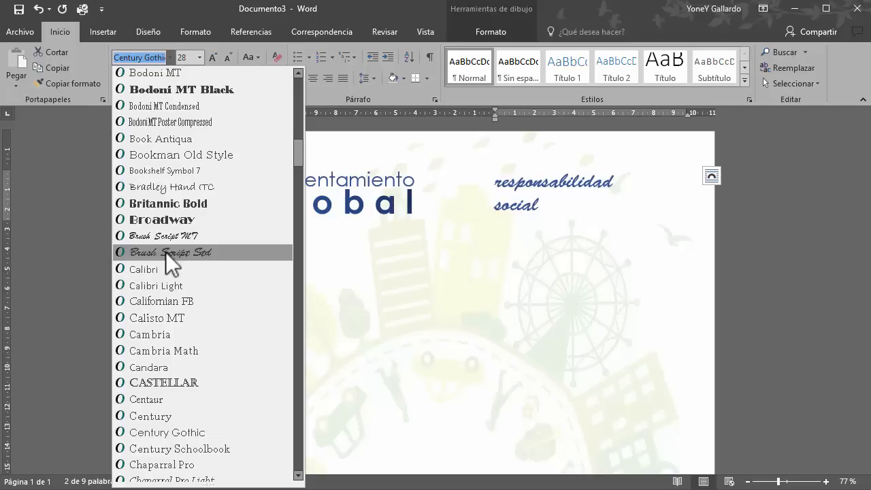
{"action": "scroll", "coordinate": [166, 252], "scroll_direction": "down", "scroll_amount": 5}
{"action": "scroll", "coordinate": [165, 254], "scroll_direction": "down", "scroll_amount": 2}
{"action": "scroll", "coordinate": [166, 256], "scroll_direction": "down", "scroll_amount": 2}
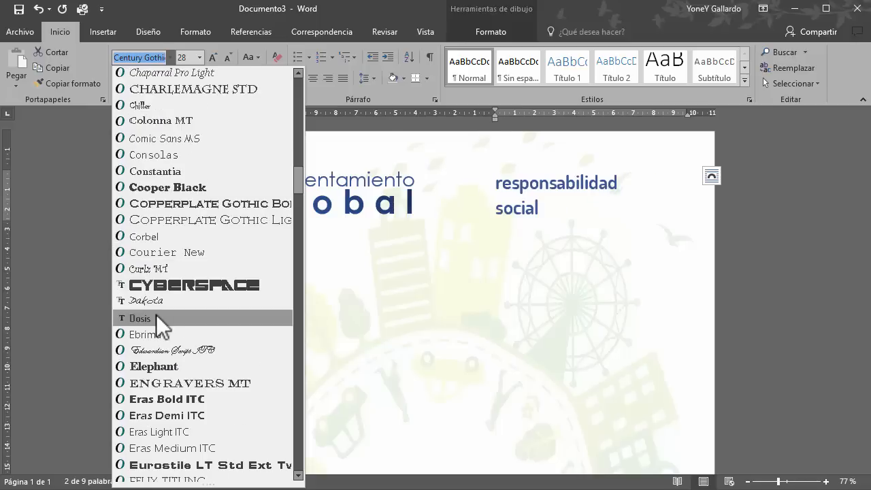
{"action": "scroll", "coordinate": [156, 314], "scroll_direction": "down", "scroll_amount": 2}
{"action": "scroll", "coordinate": [156, 314], "scroll_direction": "down", "scroll_amount": 2}
{"action": "scroll", "coordinate": [155, 315], "scroll_direction": "down", "scroll_amount": 2}
{"action": "scroll", "coordinate": [155, 315], "scroll_direction": "down", "scroll_amount": 3}
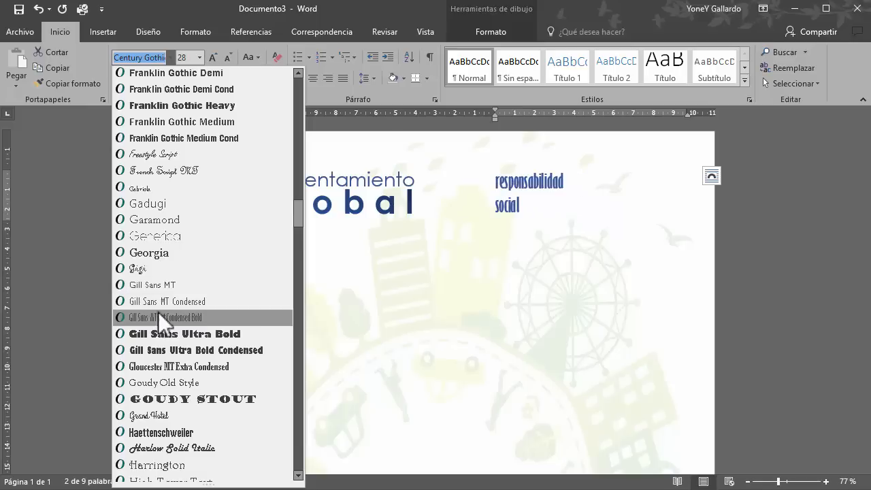
{"action": "scroll", "coordinate": [160, 312], "scroll_direction": "down", "scroll_amount": 1}
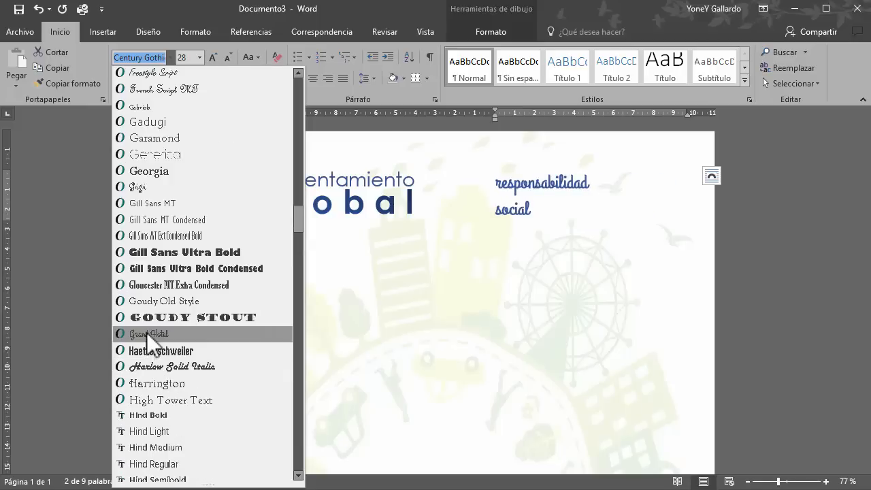
{"action": "scroll", "coordinate": [146, 333], "scroll_direction": "down", "scroll_amount": 1}
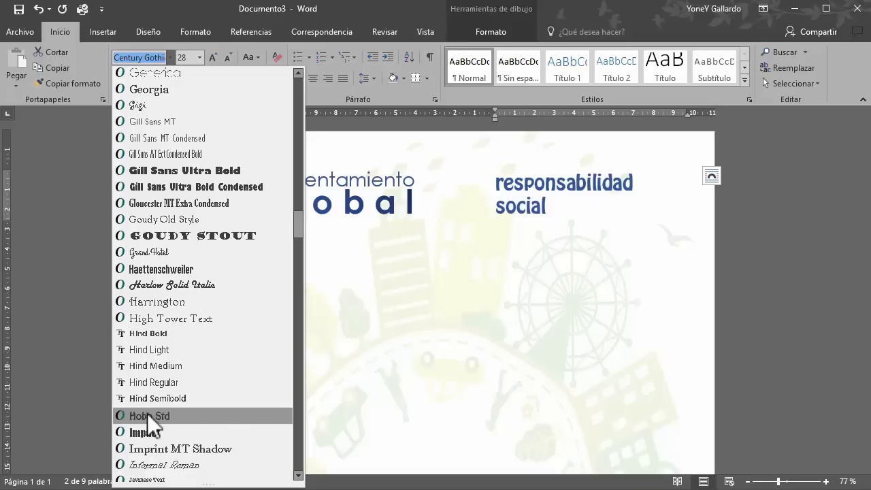
{"action": "scroll", "coordinate": [147, 413], "scroll_direction": "down", "scroll_amount": 3}
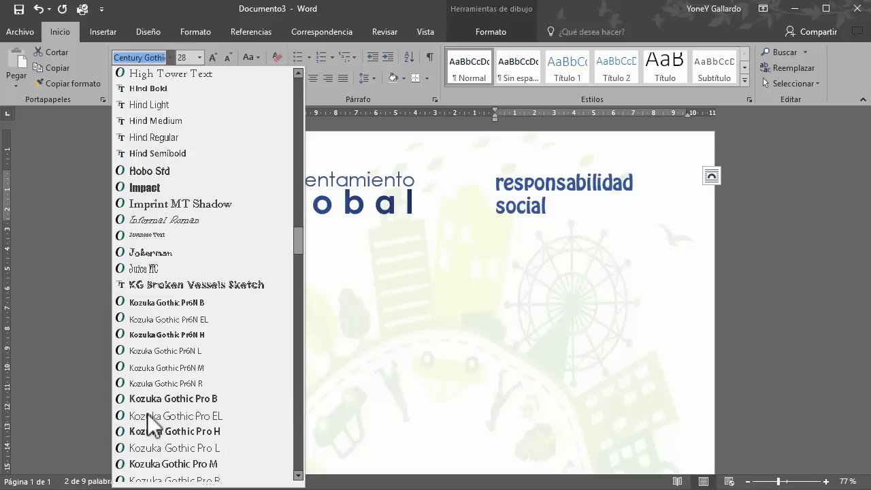
{"action": "left_click", "coordinate": [156, 169]}
{"action": "left_click", "coordinate": [615, 199]}
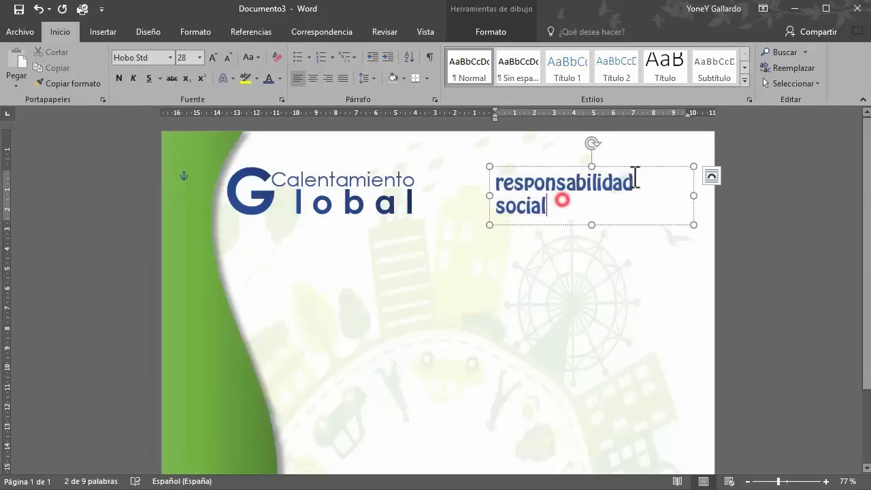
Enlarge the word "social" to 72 pt and make its text box taller to fit it
{"action": "left_click_drag", "start_coordinate": [555, 206], "coordinate": [496, 206]}
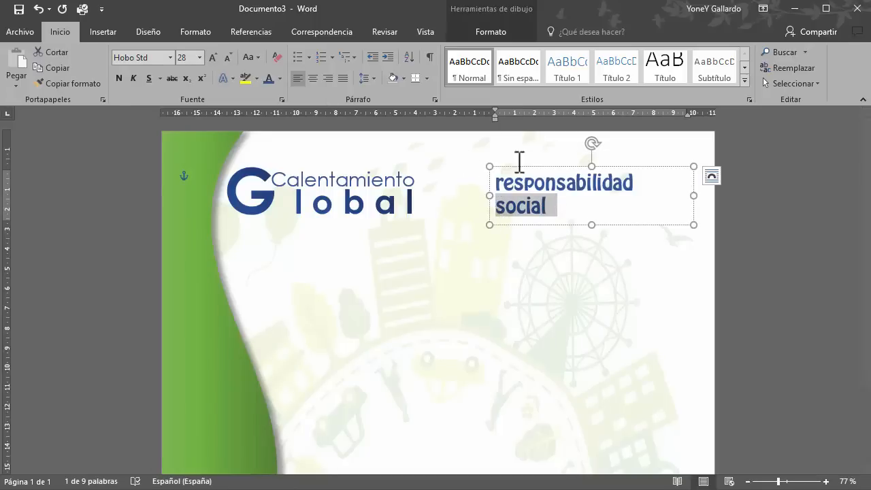
{"action": "left_click", "coordinate": [213, 56]}
{"action": "left_click", "coordinate": [214, 55]}
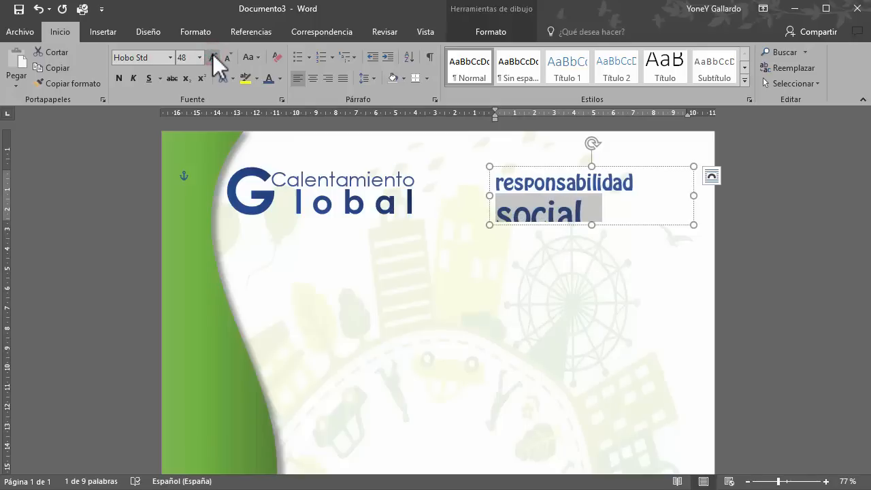
{"action": "left_click", "coordinate": [213, 55]}
{"action": "left_click_drag", "start_coordinate": [590, 229], "coordinate": [584, 254]}
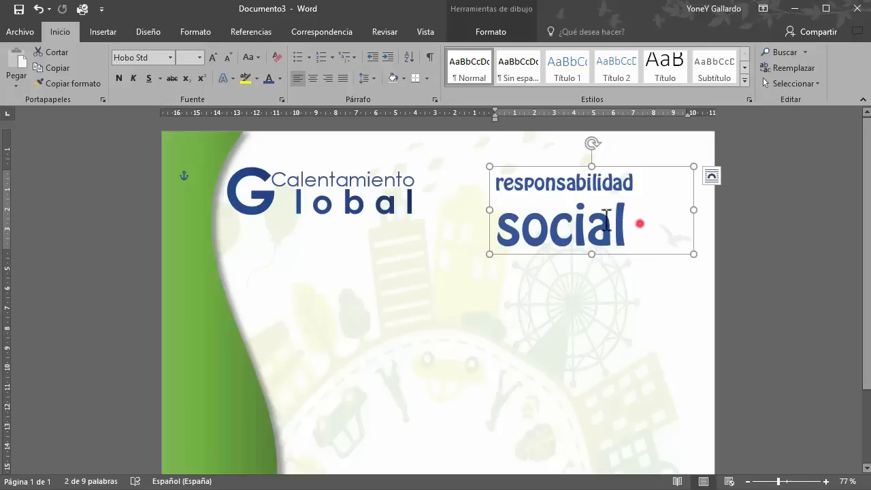
{"action": "left_click_drag", "start_coordinate": [625, 225], "coordinate": [484, 185]}
{"action": "left_click", "coordinate": [435, 99]}
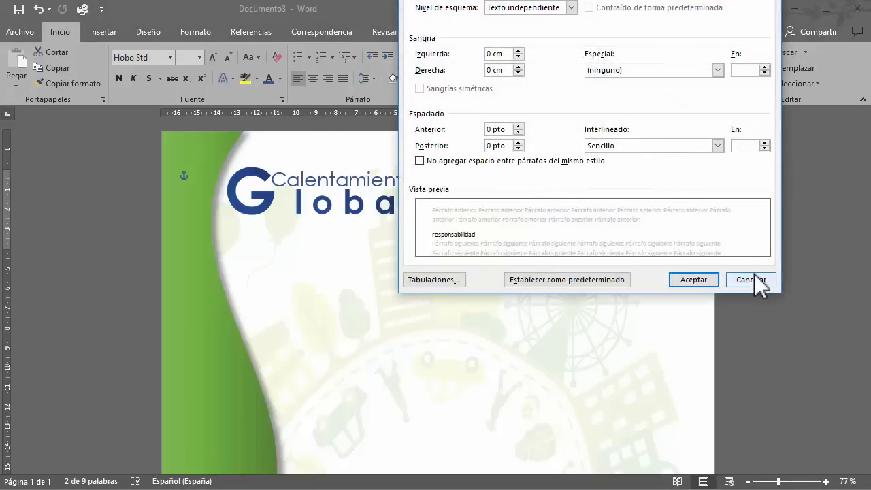
{"action": "left_click", "coordinate": [755, 274]}
{"action": "left_click", "coordinate": [638, 225]}
{"action": "mouse_move", "coordinate": [637, 222]}
{"action": "left_mouse_down"}
{"action": "mouse_move", "coordinate": [502, 195]}
{"action": "mouse_move", "coordinate": [490, 179]}
{"action": "left_mouse_up"}
{"action": "left_click", "coordinate": [434, 99]}
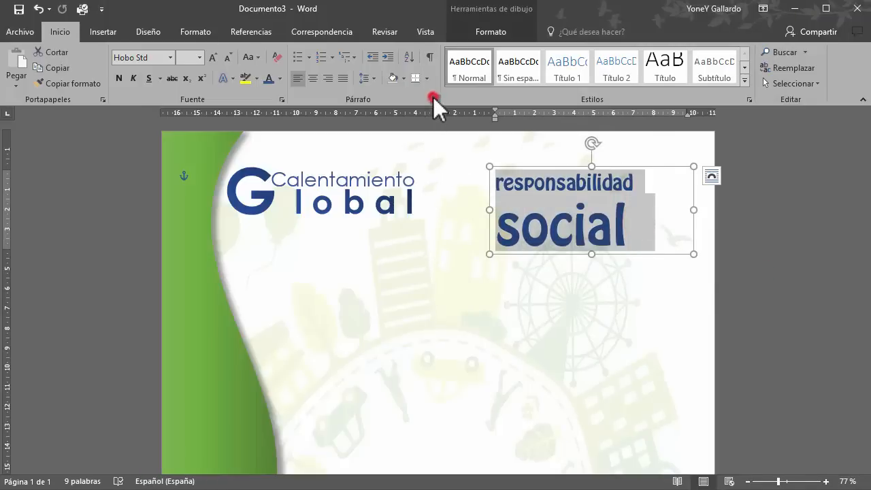
{"action": "left_click", "coordinate": [751, 279]}
{"action": "left_click", "coordinate": [630, 235]}
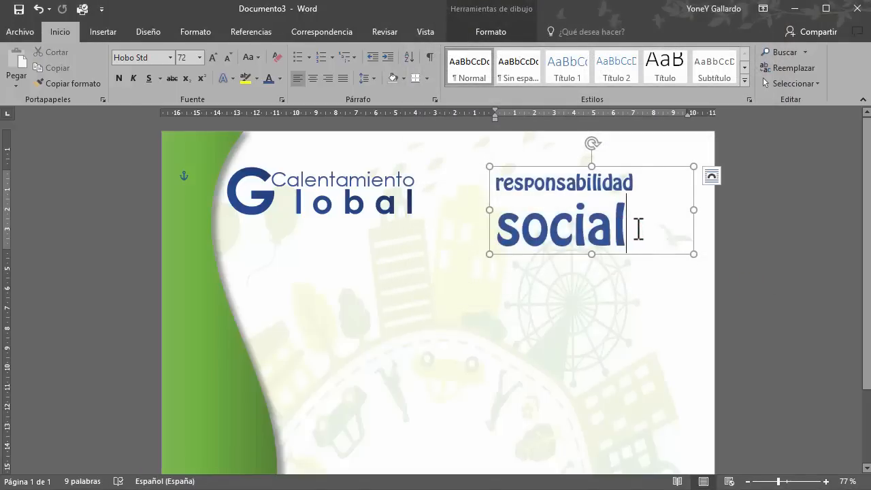
Change the font color of both lines of "responsabilidad social" to the dark green theme color
{"action": "left_click_drag", "start_coordinate": [634, 229], "coordinate": [496, 182]}
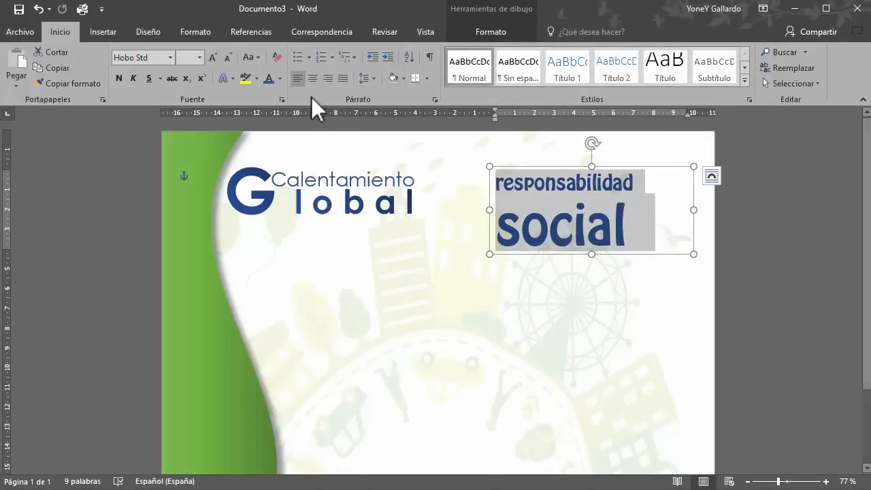
{"action": "left_click", "coordinate": [279, 79]}
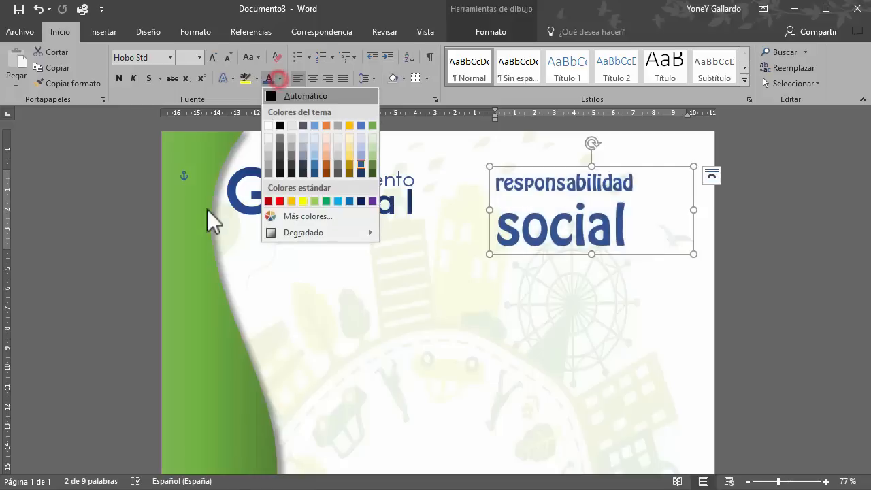
{"action": "left_click", "coordinate": [372, 162]}
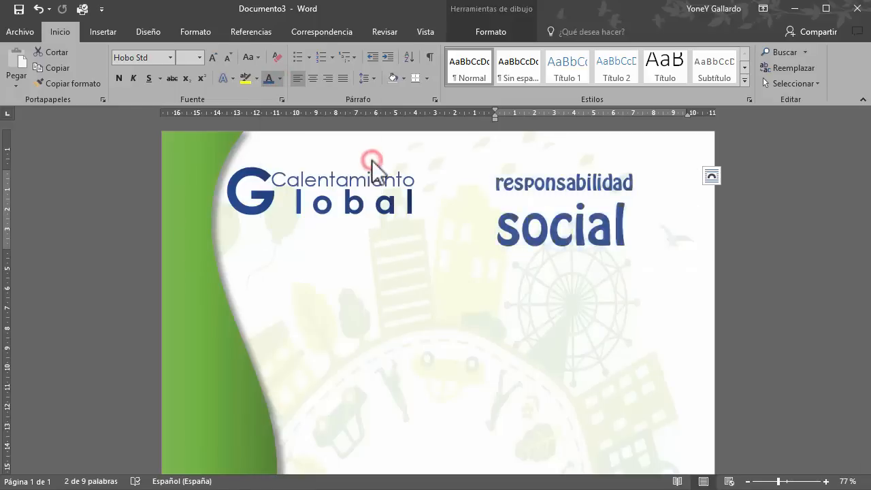
{"action": "left_click", "coordinate": [810, 341]}
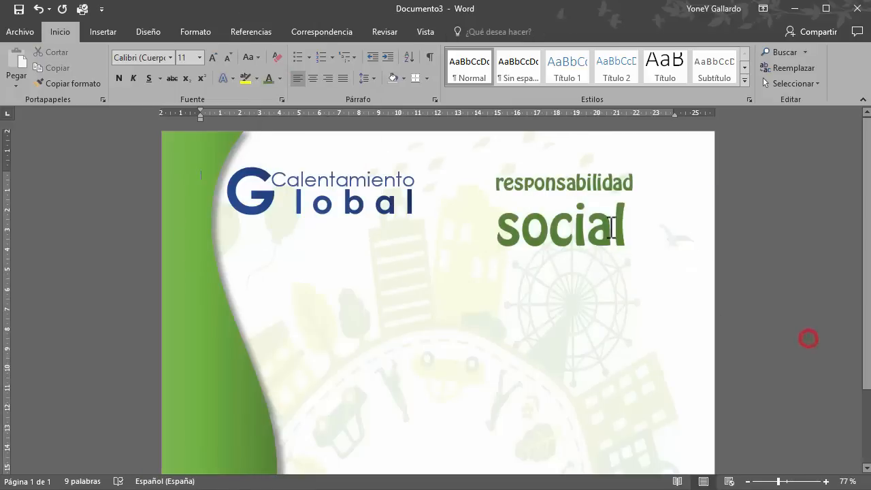
Duplicate the "responsabilidad social" text box below the original and keep only the word "social" in the copy
{"action": "left_click", "coordinate": [554, 190]}
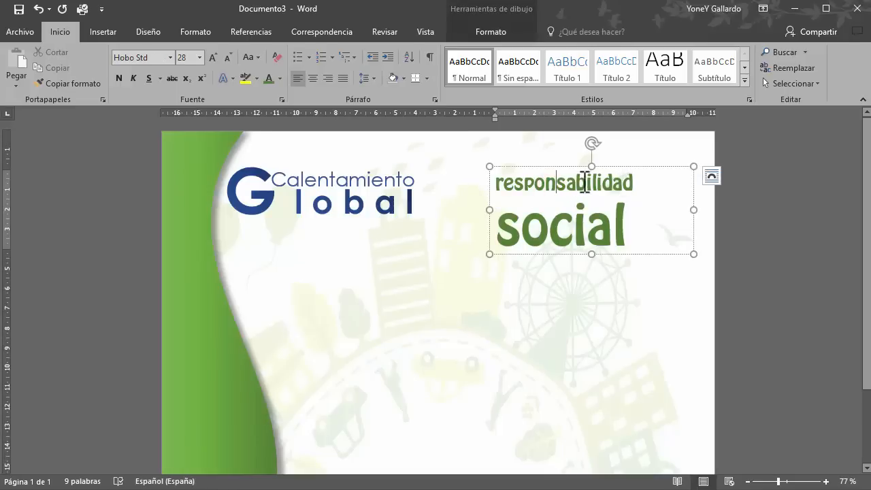
{"action": "left_click", "coordinate": [563, 167]}
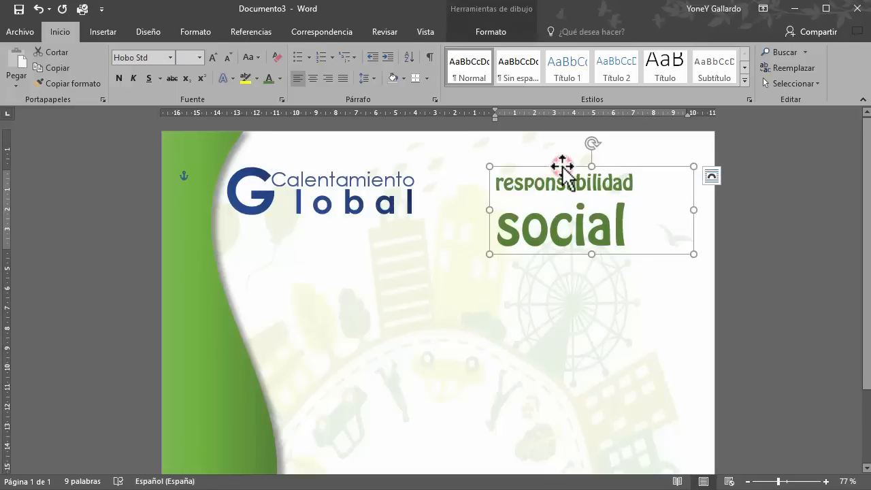
{"action": "left_click_drag", "start_coordinate": [562, 167], "coordinate": [549, 280]}
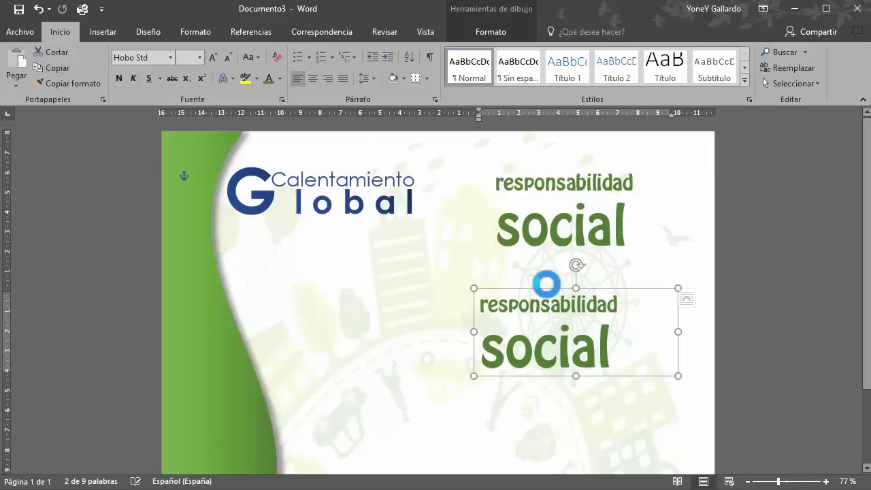
{"action": "left_click", "coordinate": [611, 317]}
{"action": "left_click_drag", "start_coordinate": [624, 306], "coordinate": [472, 305]}
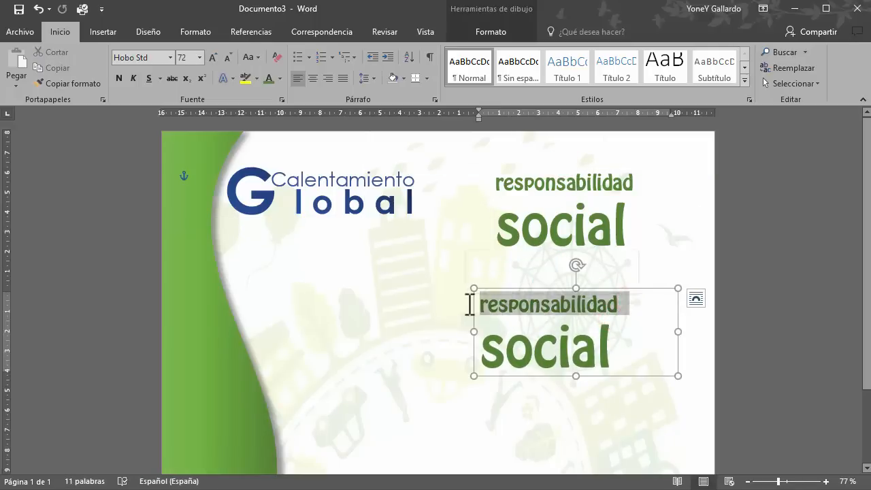
{"action": "key", "text": "Delete"}
{"action": "key", "text": "Delete"}
{"action": "key", "text": "Delete"}
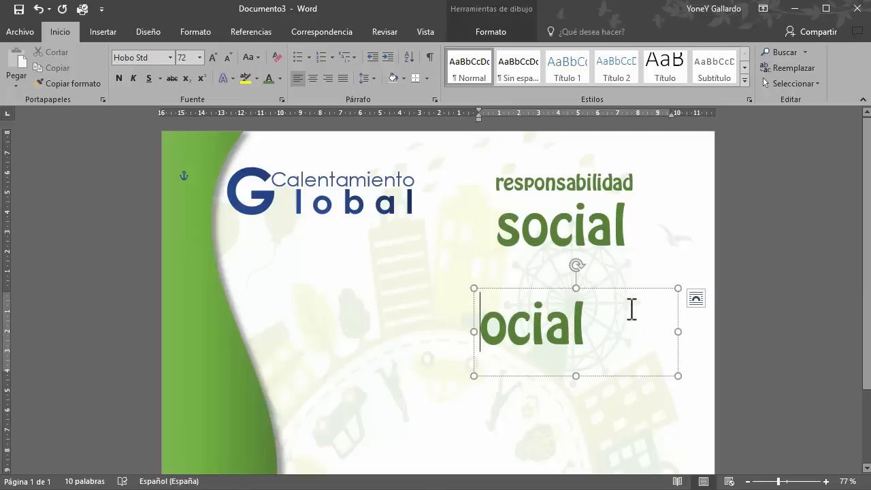
{"action": "type", "text": "s"}
Delete "social" from the original text box and shorten the box to fit "responsabilidad"
{"action": "left_click", "coordinate": [574, 189]}
{"action": "triple_click", "coordinate": [601, 230]}
{"action": "key", "text": "Delete"}
{"action": "left_click_drag", "start_coordinate": [592, 253], "coordinate": [590, 202]}
Shorten the "social" text box and move it up so the word sits close beneath "responsabilidad"
{"action": "left_click", "coordinate": [577, 317]}
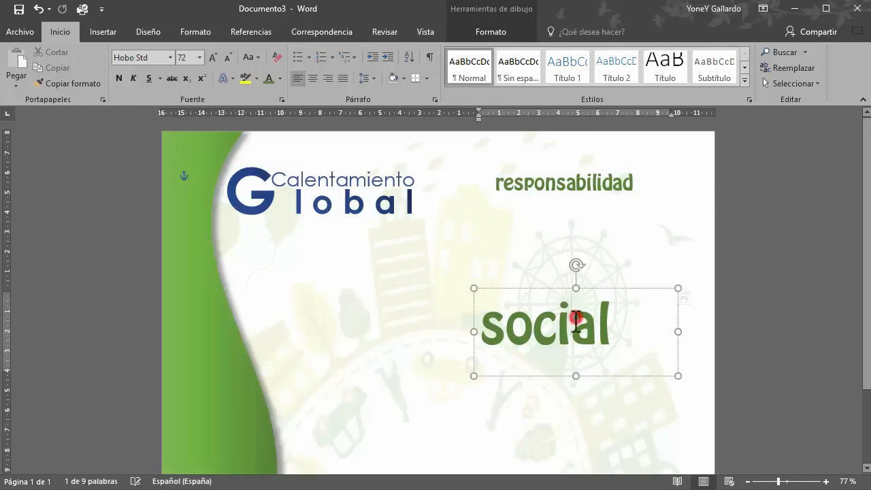
{"action": "left_click_drag", "start_coordinate": [576, 375], "coordinate": [576, 354]}
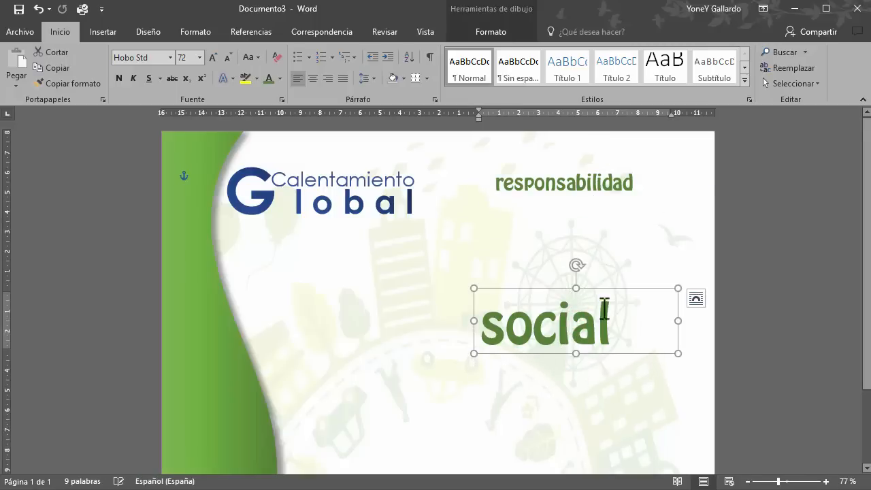
{"action": "left_click_drag", "start_coordinate": [607, 295], "coordinate": [626, 176]}
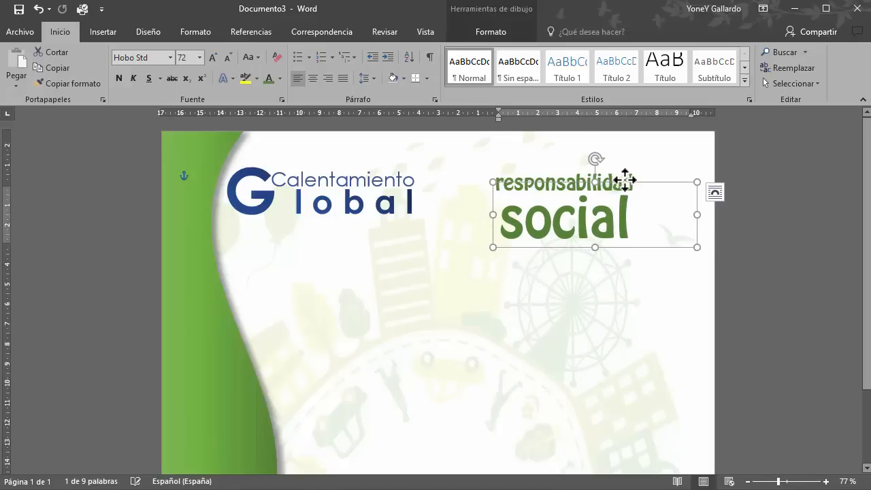
{"action": "key", "text": "Up"}
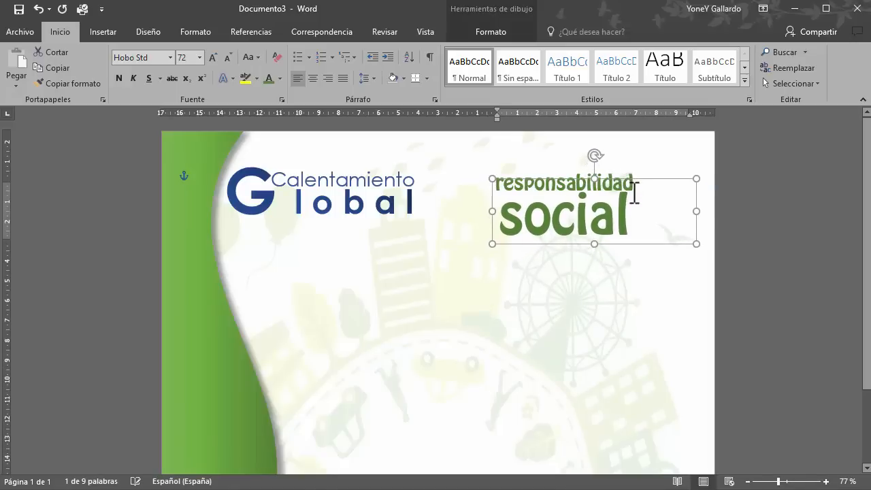
{"action": "key", "text": "Right"}
{"action": "left_click", "coordinate": [775, 242]}
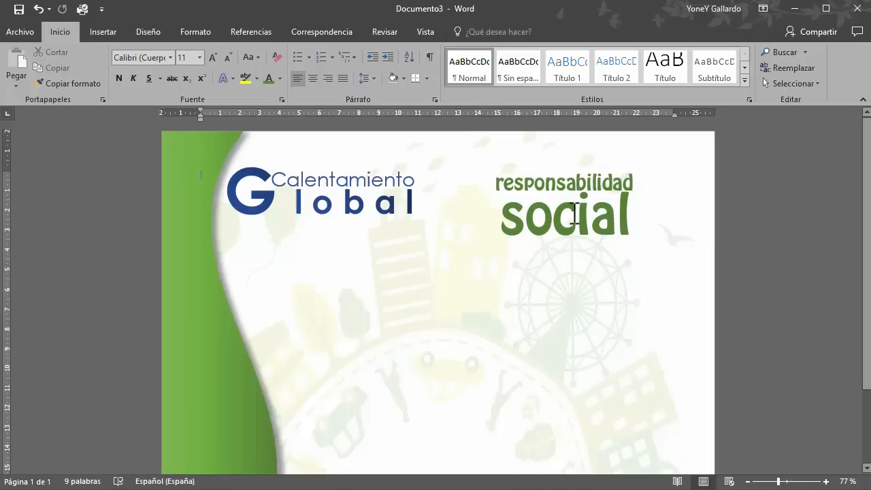
Insert the picture reciclaje.png from the 01 folder into the page
{"action": "scroll", "coordinate": [710, 325], "scroll_direction": "down", "scroll_amount": 3}
{"action": "scroll", "coordinate": [711, 325], "scroll_direction": "down", "scroll_amount": 1, "text": "ctrl"}
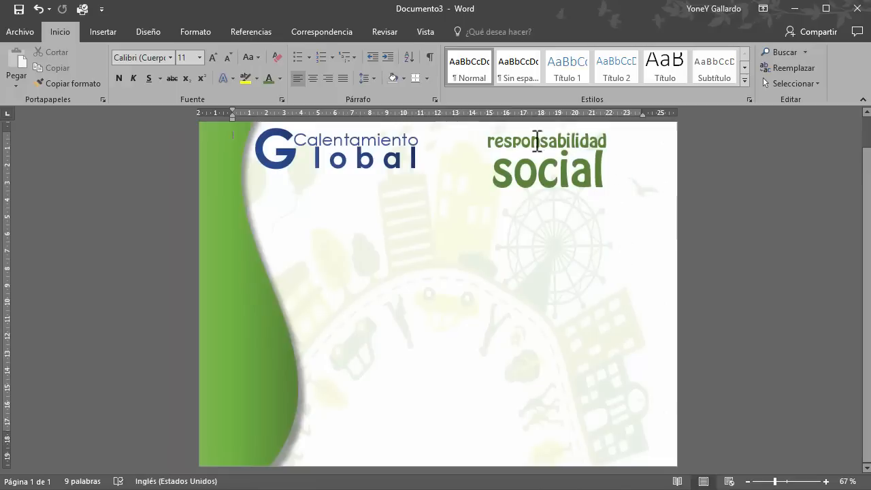
{"action": "left_click", "coordinate": [105, 31]}
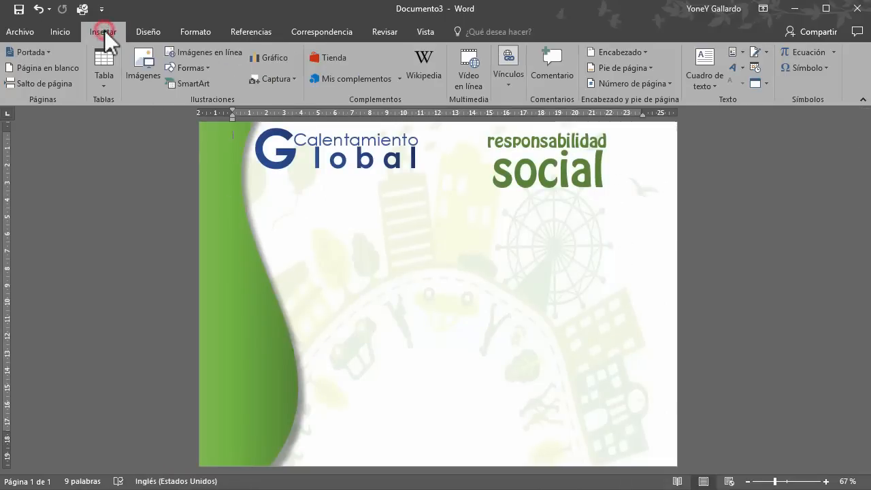
{"action": "left_click", "coordinate": [139, 62]}
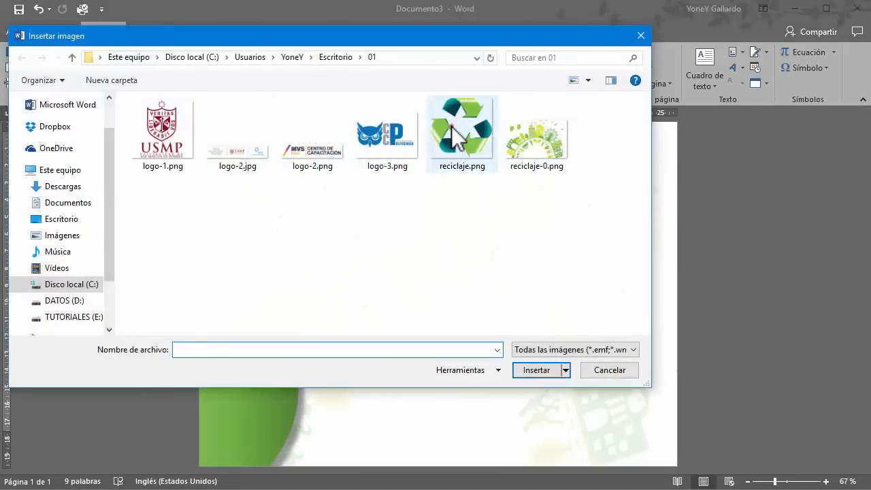
{"action": "left_click", "coordinate": [451, 127]}
{"action": "left_click", "coordinate": [539, 372]}
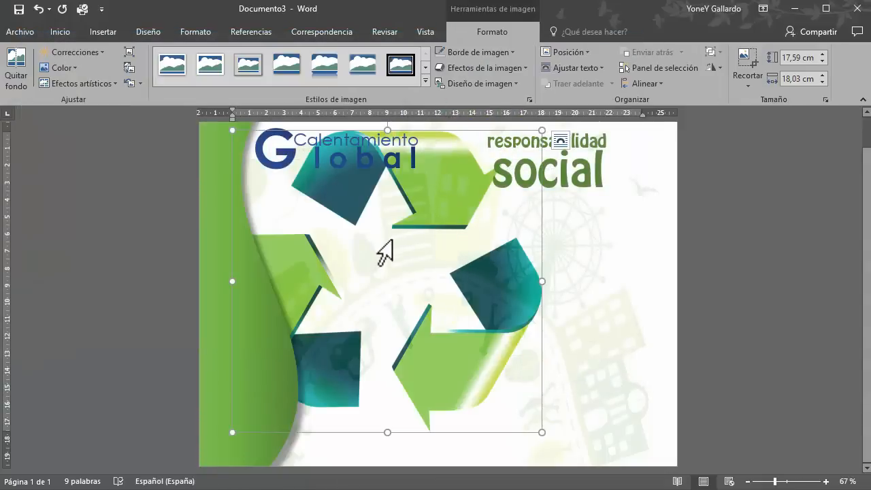
Set the text wrapping of the recycling picture to in front of text
{"action": "left_click", "coordinate": [560, 139]}
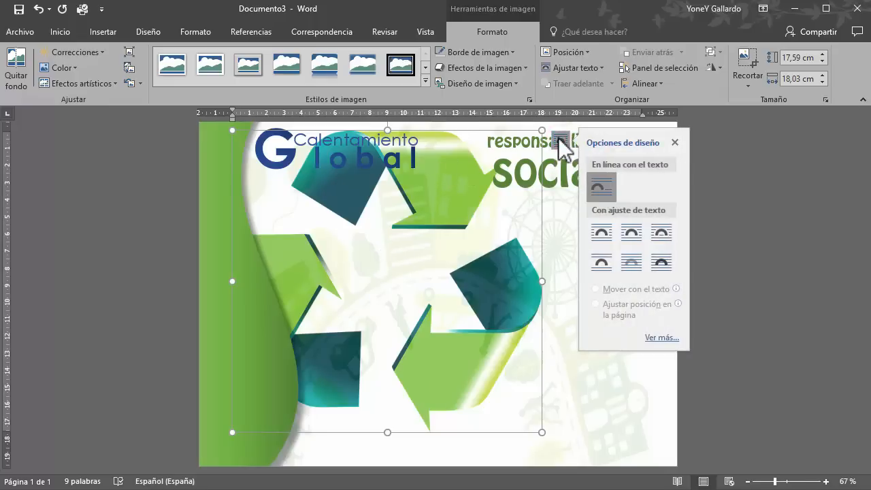
{"action": "left_click", "coordinate": [659, 260]}
{"action": "left_click", "coordinate": [659, 260]}
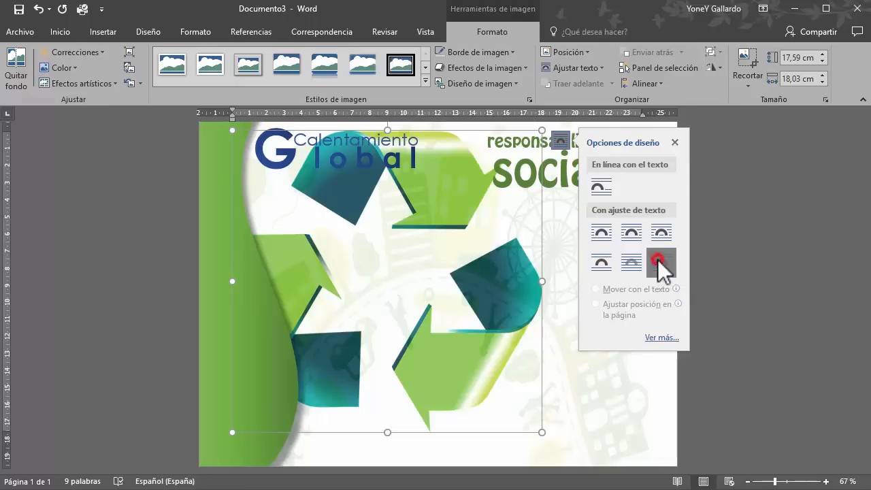
Shrink the recycling picture to about 2,55 by 2,61 cm and place it to the right of "responsabilidad social"
{"action": "left_click_drag", "start_coordinate": [451, 175], "coordinate": [508, 177]}
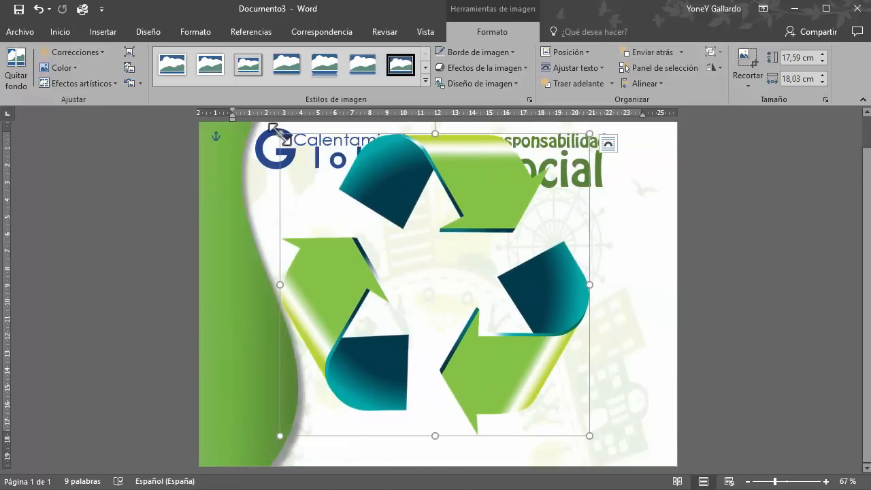
{"action": "left_click_drag", "start_coordinate": [276, 130], "coordinate": [490, 338]}
{"action": "left_click_drag", "start_coordinate": [570, 362], "coordinate": [646, 141]}
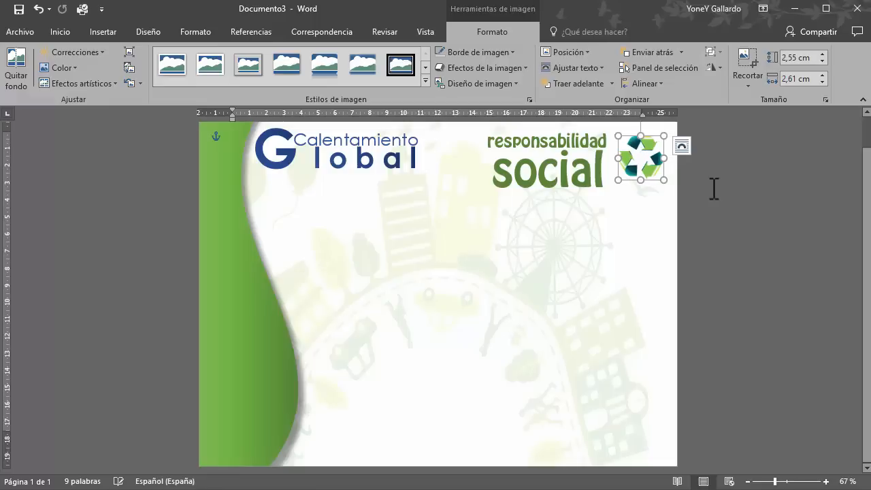
{"action": "left_click", "coordinate": [711, 189]}
{"action": "key", "text": "ctrl+z"}
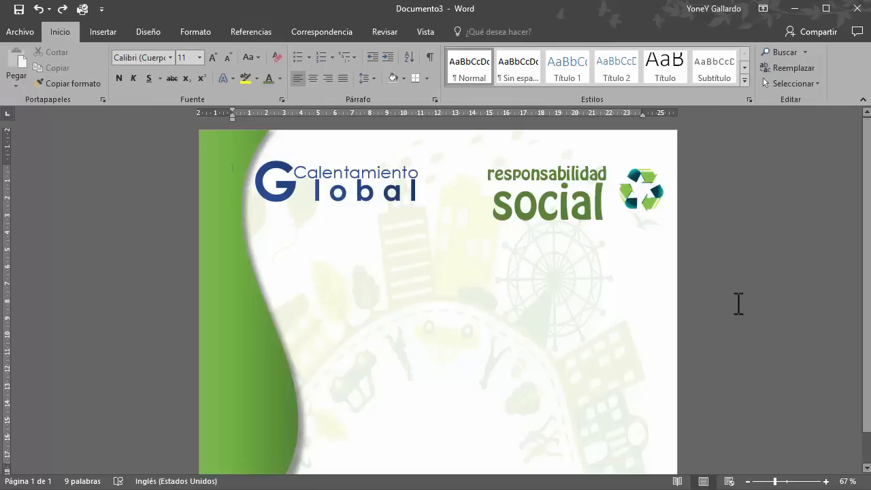